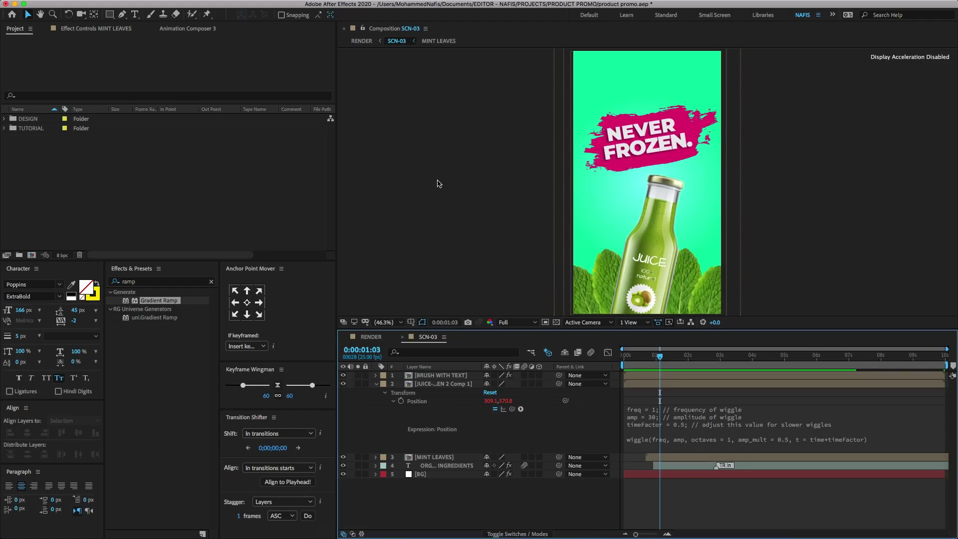
Create a composition named PART -03 with the custom preset, 640 × 1140 px, square pixels, 25 fps and a 10-second duration.
{"action": "left_click", "coordinate": [32, 256]}
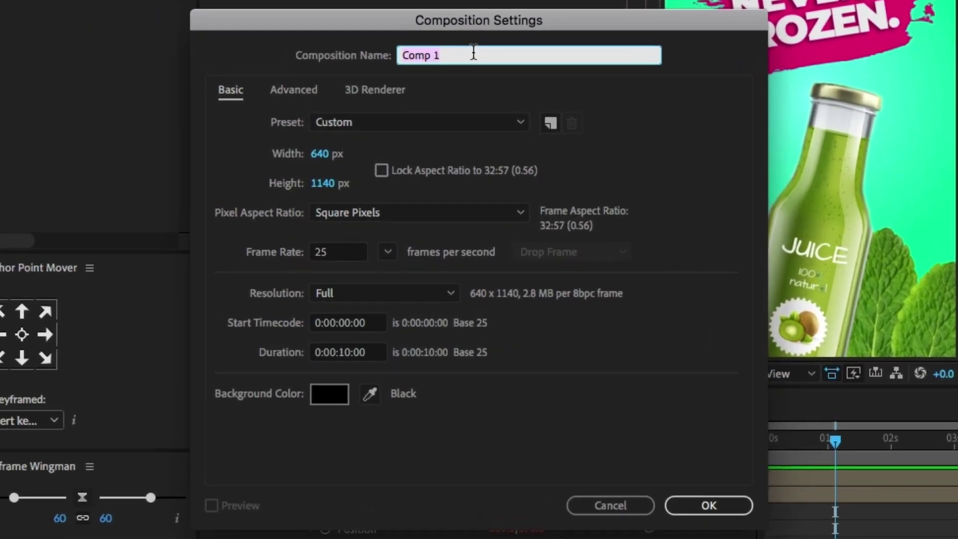
{"action": "type", "text": "PAR"}
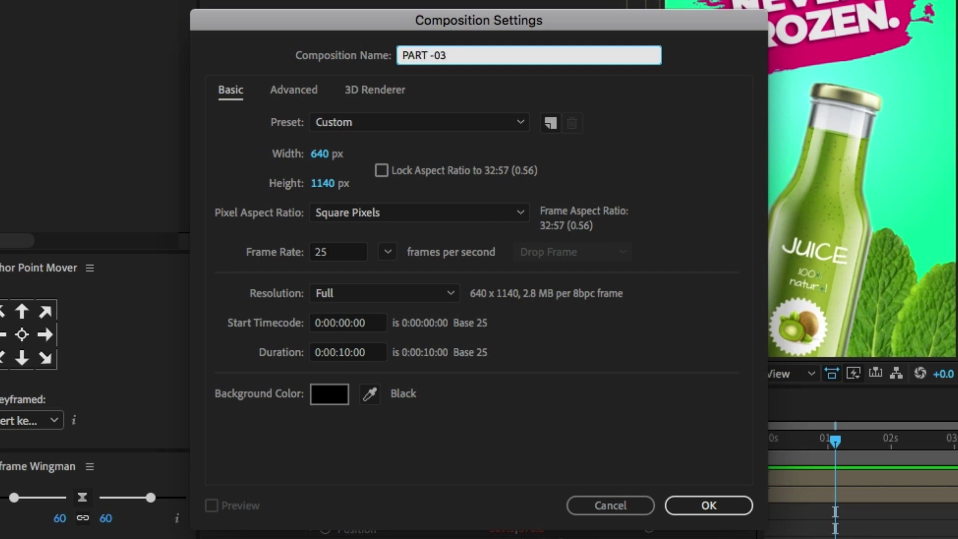
{"action": "type", "text": "T -03"}
{"action": "left_click", "coordinate": [403, 128]}
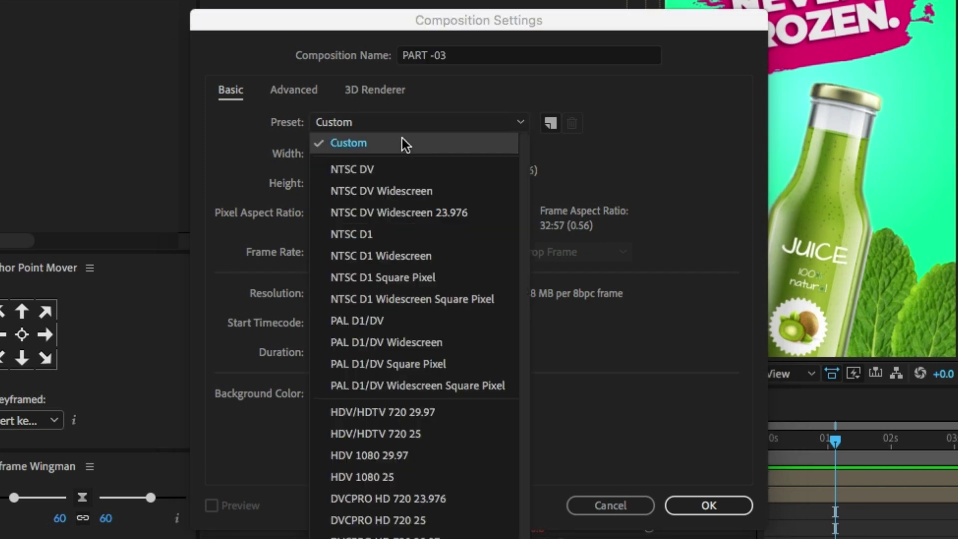
{"action": "left_click", "coordinate": [402, 144]}
{"action": "left_click", "coordinate": [324, 154]}
{"action": "left_click", "coordinate": [325, 183]}
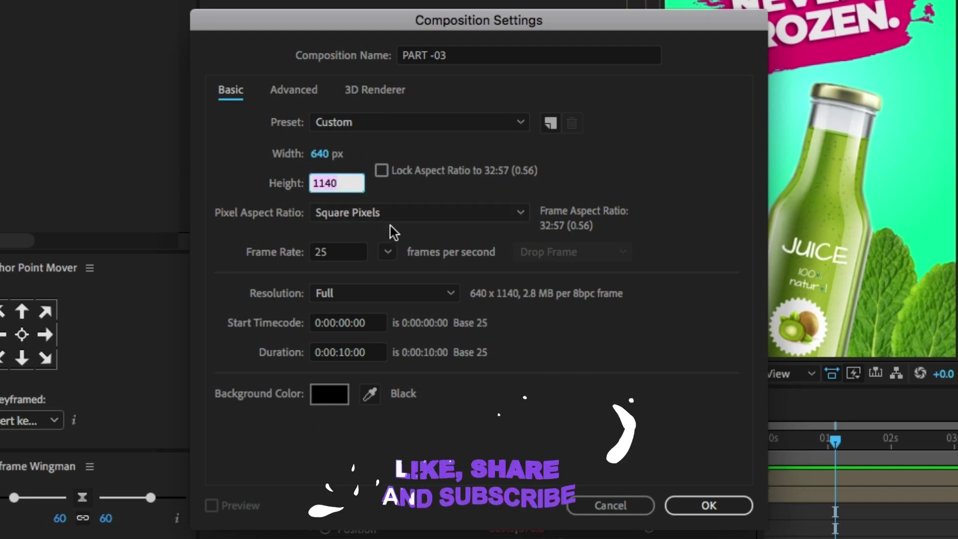
{"action": "left_click", "coordinate": [406, 220]}
{"action": "left_click", "coordinate": [382, 237]}
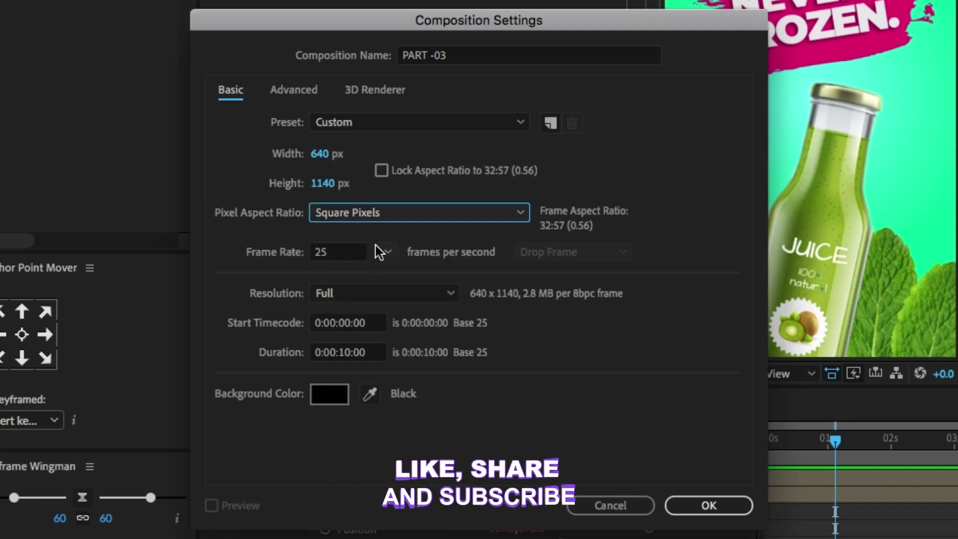
{"action": "left_click", "coordinate": [348, 257]}
{"action": "left_click", "coordinate": [349, 350]}
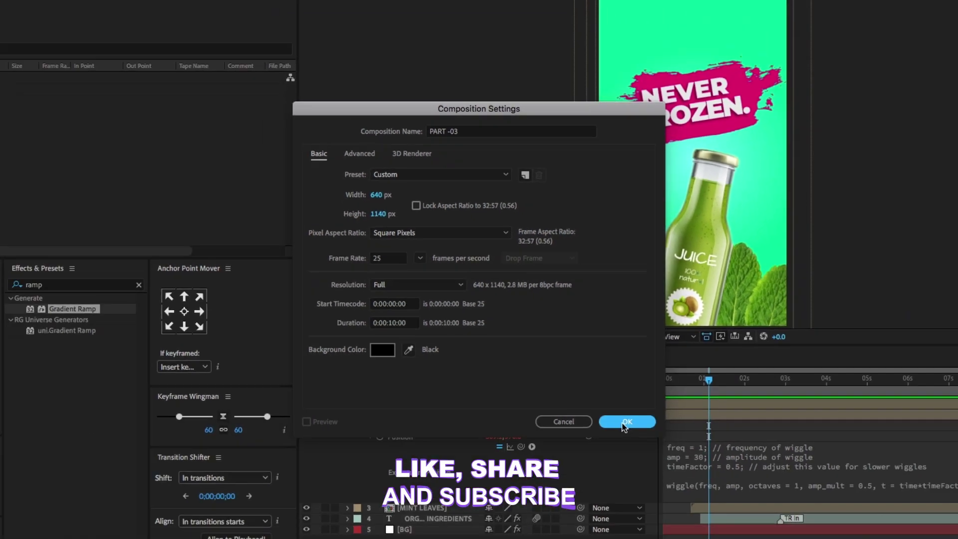
{"action": "left_click", "coordinate": [702, 502]}
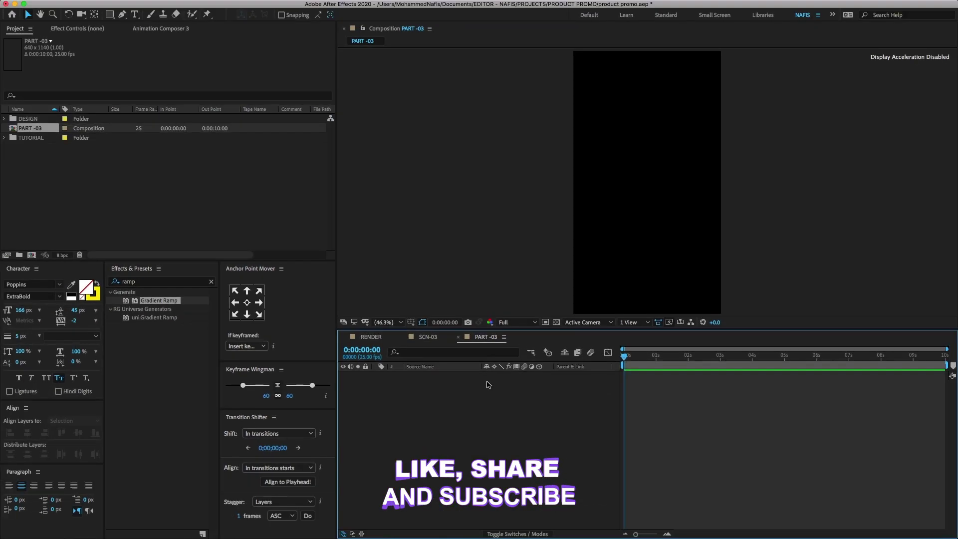
Add a white solid named BACKGROUND to the PART -03 composition, sized to match the composition at 640 × 1140 px.
{"action": "left_click", "coordinate": [430, 340]}
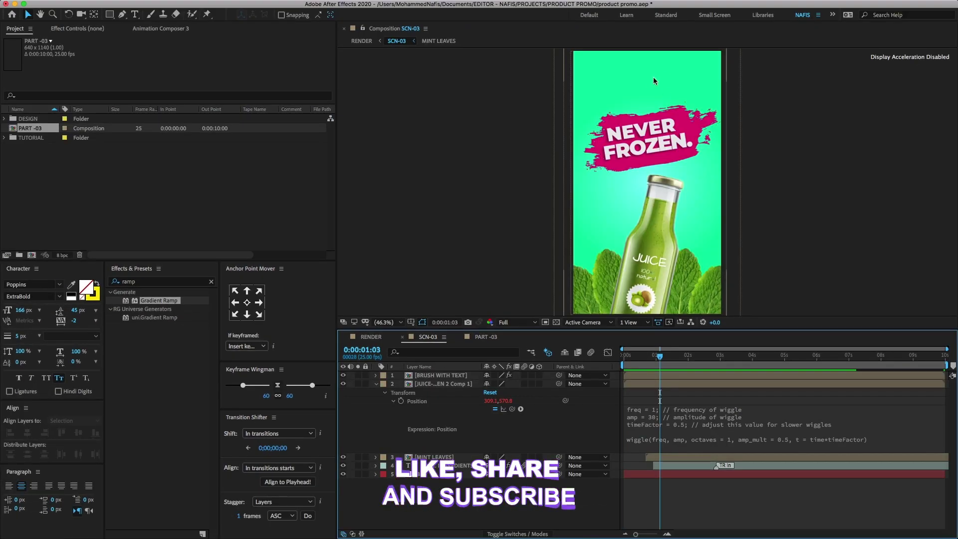
{"action": "left_click", "coordinate": [485, 337]}
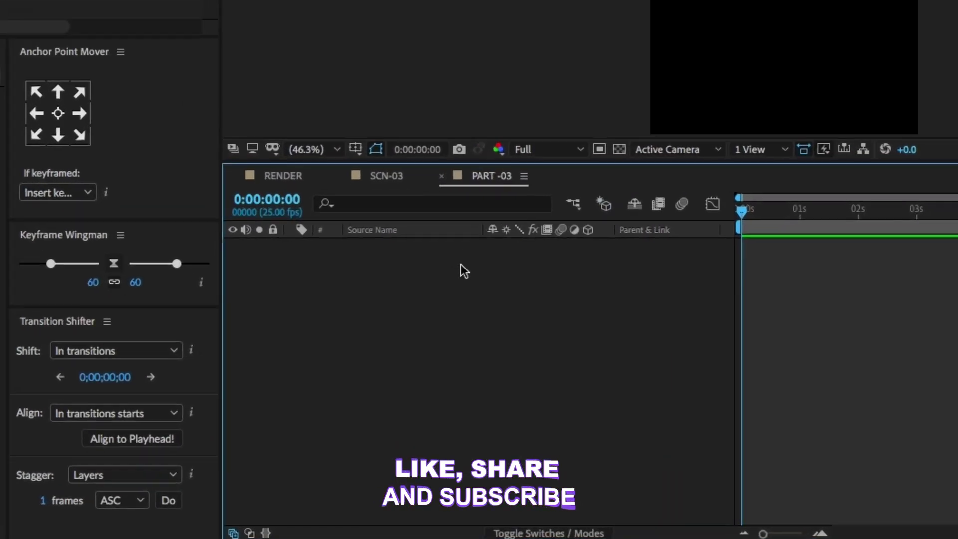
{"action": "right_click", "coordinate": [460, 268]}
{"action": "mouse_move", "coordinate": [511, 282]}
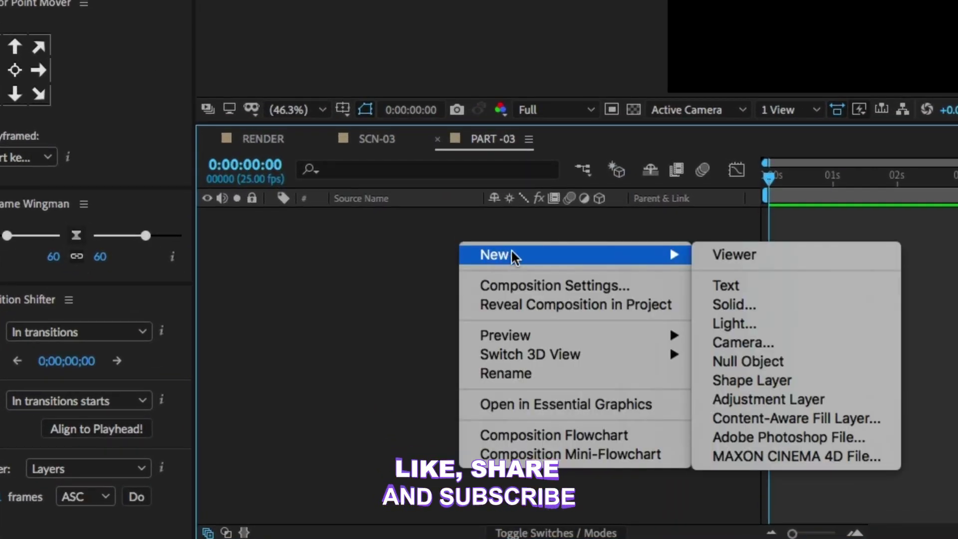
{"action": "left_click", "coordinate": [814, 307]}
{"action": "left_click", "coordinate": [502, 96]}
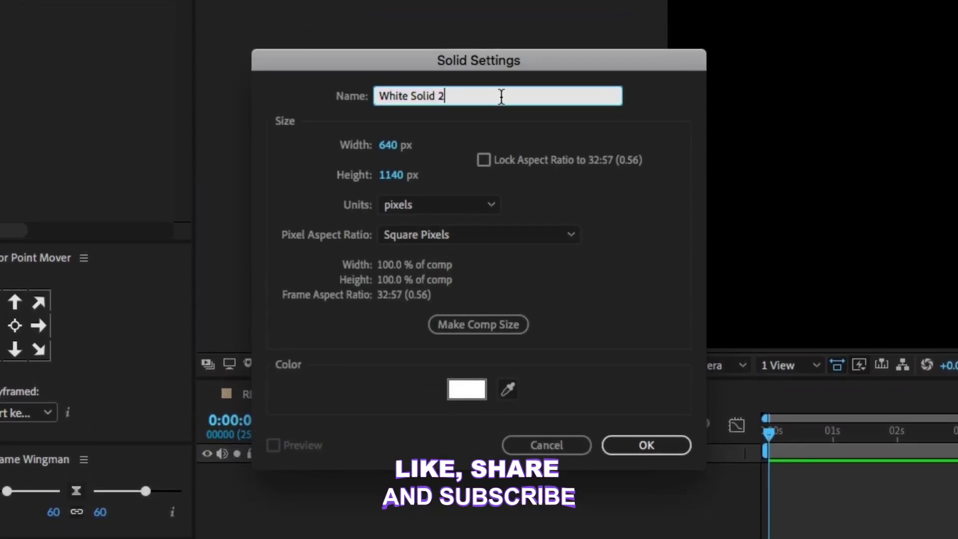
{"action": "triple_click", "coordinate": [502, 97]}
{"action": "type", "text": "BA"}
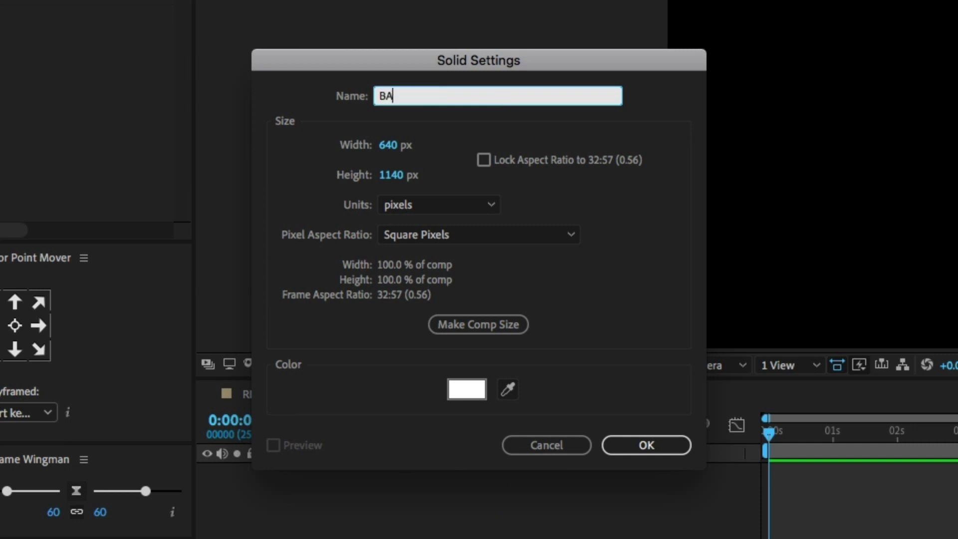
{"action": "type", "text": "CKGROUNG"}
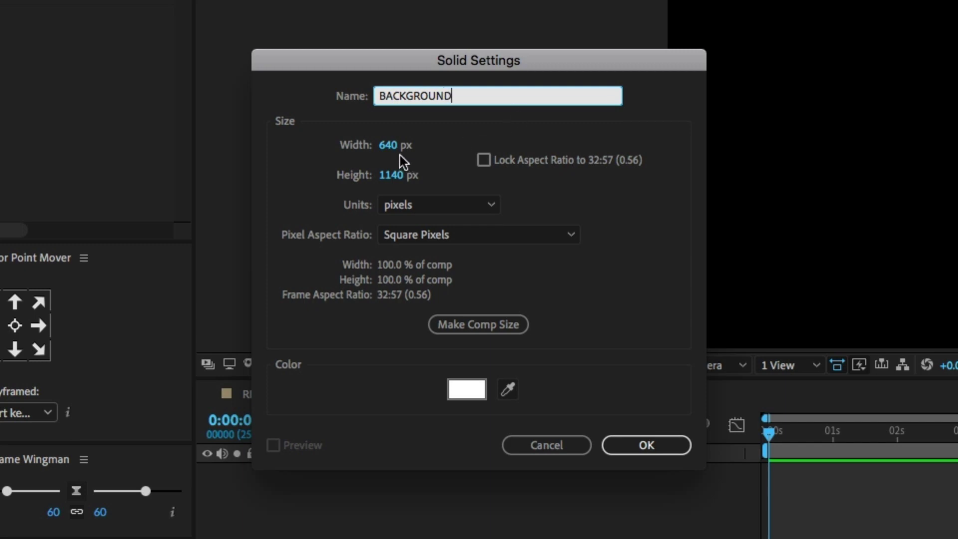
{"action": "left_click", "coordinate": [390, 145]}
{"action": "key", "text": "Tab"}
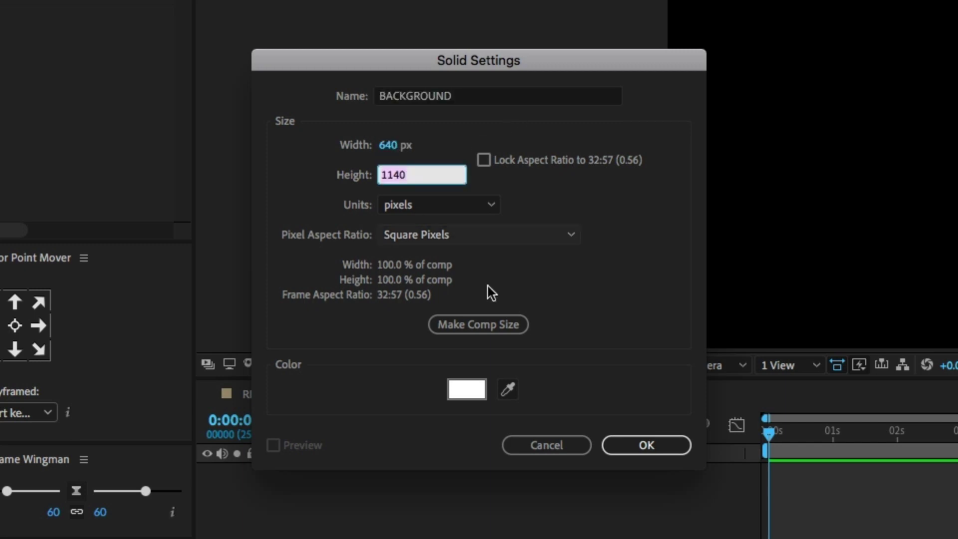
{"action": "left_click", "coordinate": [488, 331]}
{"action": "left_click", "coordinate": [672, 443]}
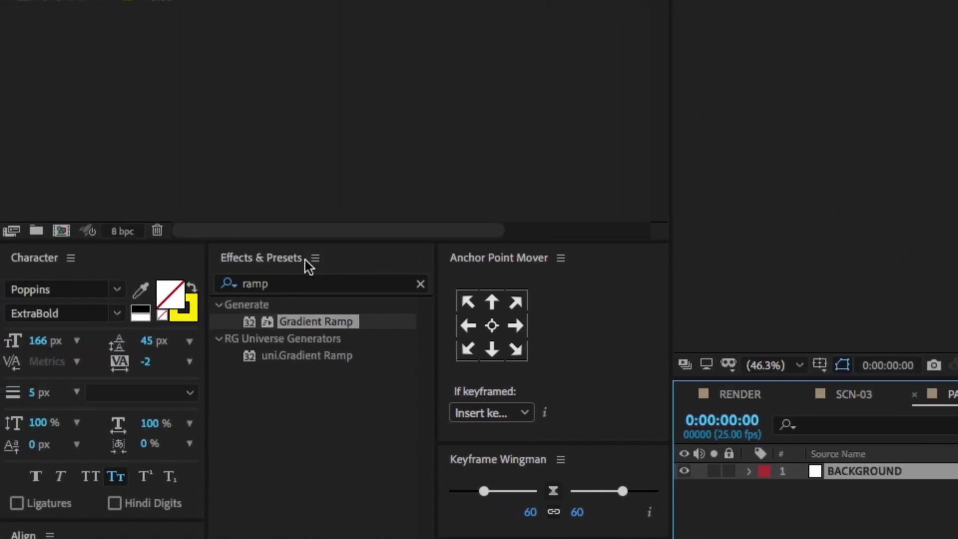
Find the Gradient Ramp effect and apply it to the BACKGROUND layer.
{"action": "left_click", "coordinate": [414, 284]}
{"action": "double_click", "coordinate": [321, 283]}
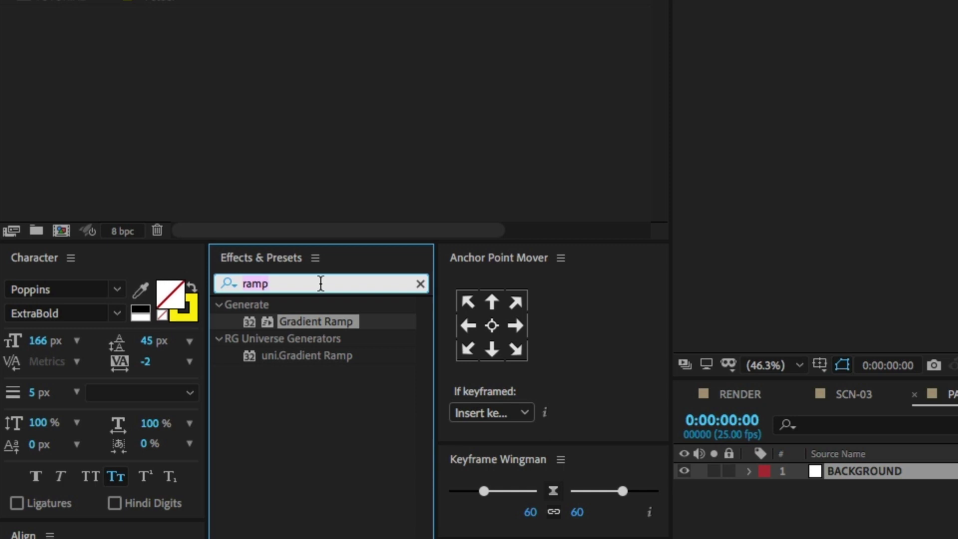
{"action": "type", "text": "RAM"}
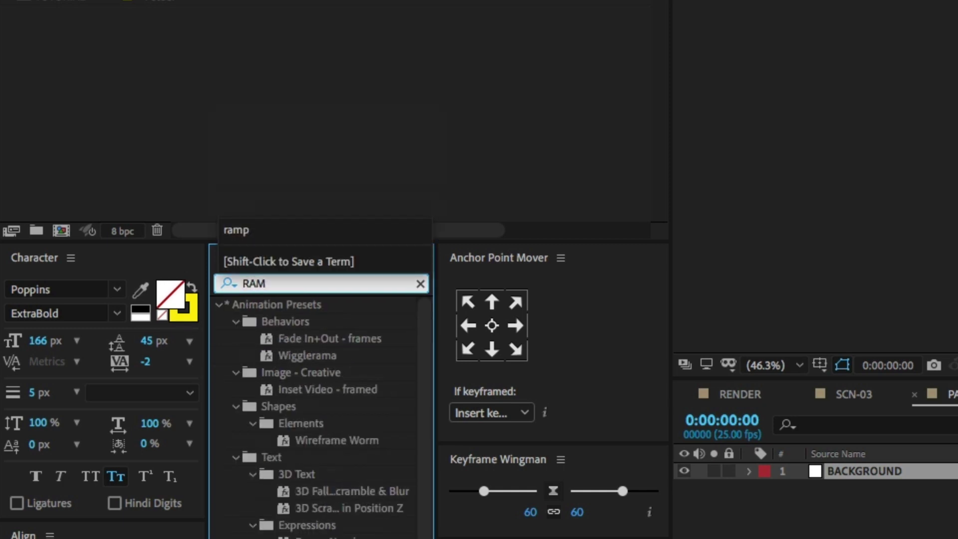
{"action": "type", "text": "P"}
{"action": "left_click_drag", "start_coordinate": [293, 321], "coordinate": [813, 427]}
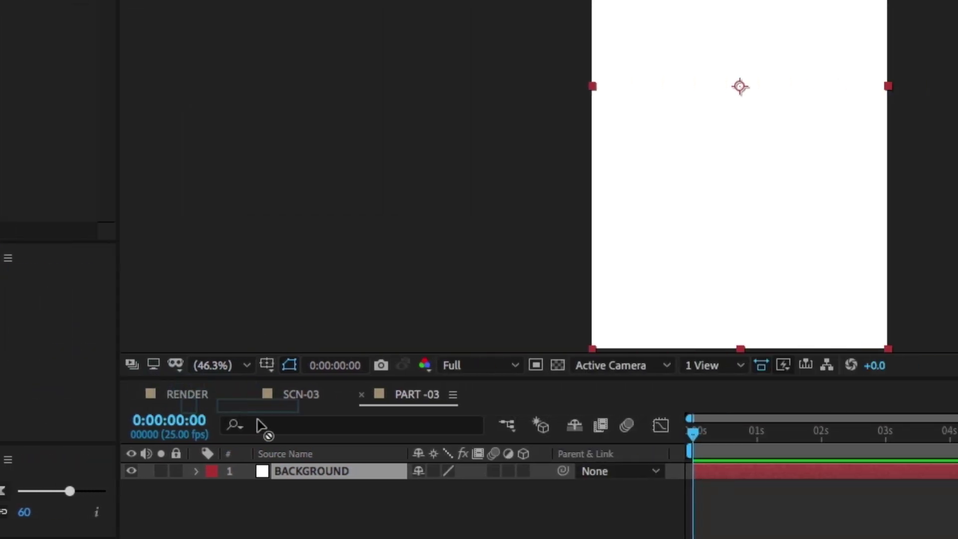
{"action": "left_click_drag", "start_coordinate": [260, 425], "coordinate": [289, 470]}
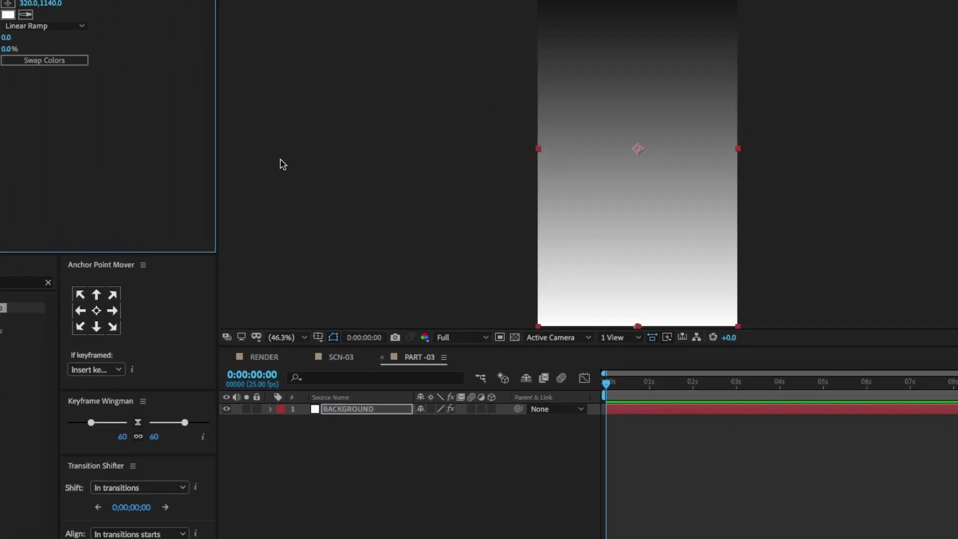
Move the ramp's start point to about 324, 570 and its end point to about 320, 1026, and clear the effects search.
{"action": "left_click_drag", "start_coordinate": [649, 52], "coordinate": [650, 187]}
{"action": "key", "text": "Caps_Lock"}
{"action": "key", "text": "Caps_Lock"}
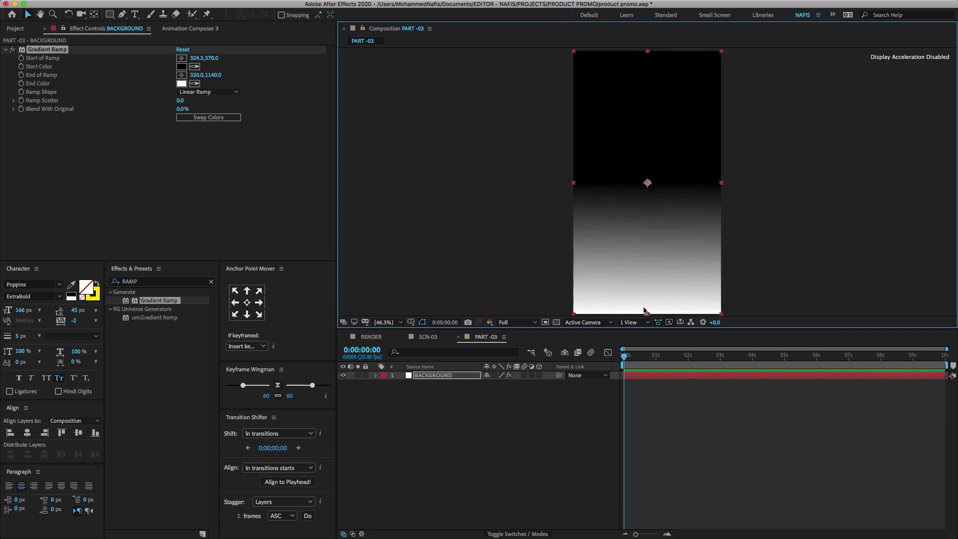
{"action": "left_click_drag", "start_coordinate": [645, 314], "coordinate": [646, 288]}
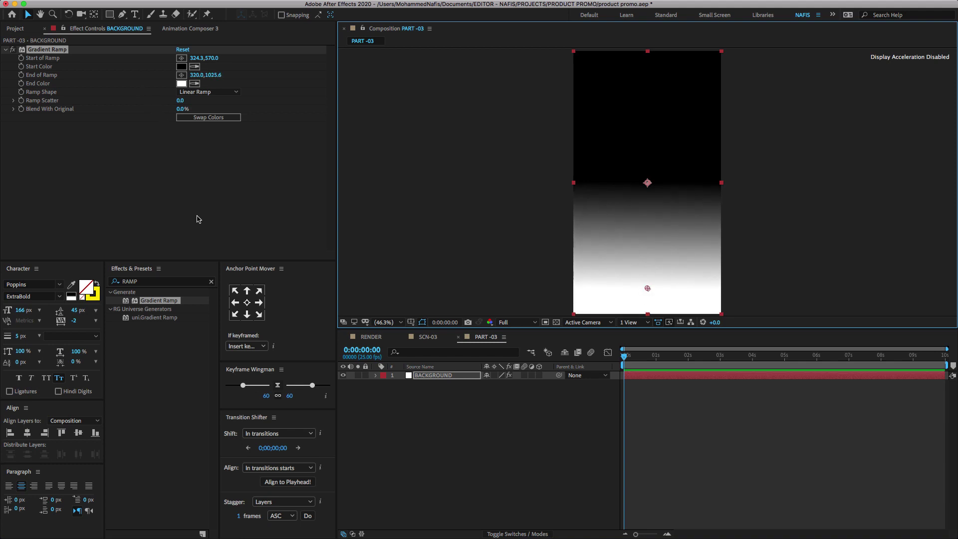
{"action": "left_click", "coordinate": [211, 281]}
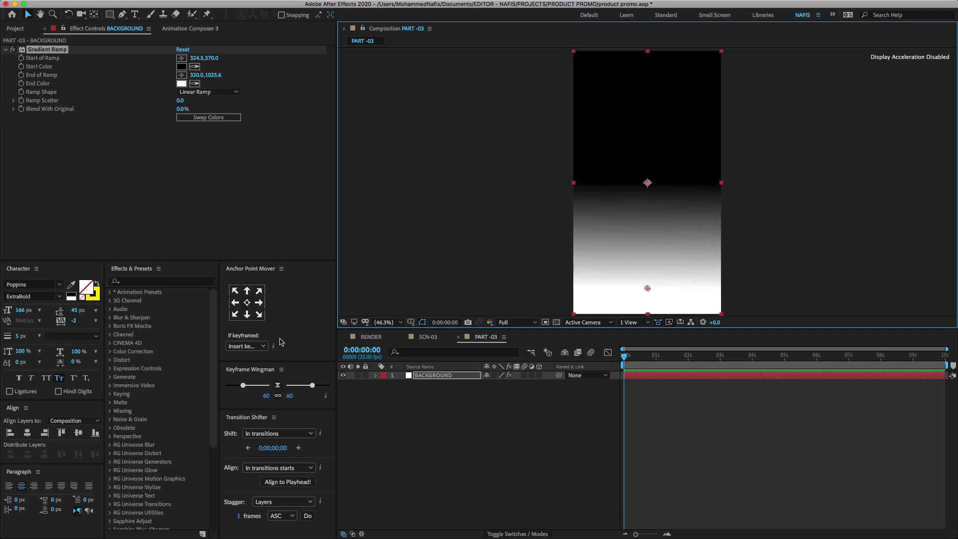
Copy the start color 7BFFF9 from the Gradient Ramp on SCN-03's BG layer to the ramp on BACKGROUND in PART -03.
{"action": "left_click", "coordinate": [425, 338]}
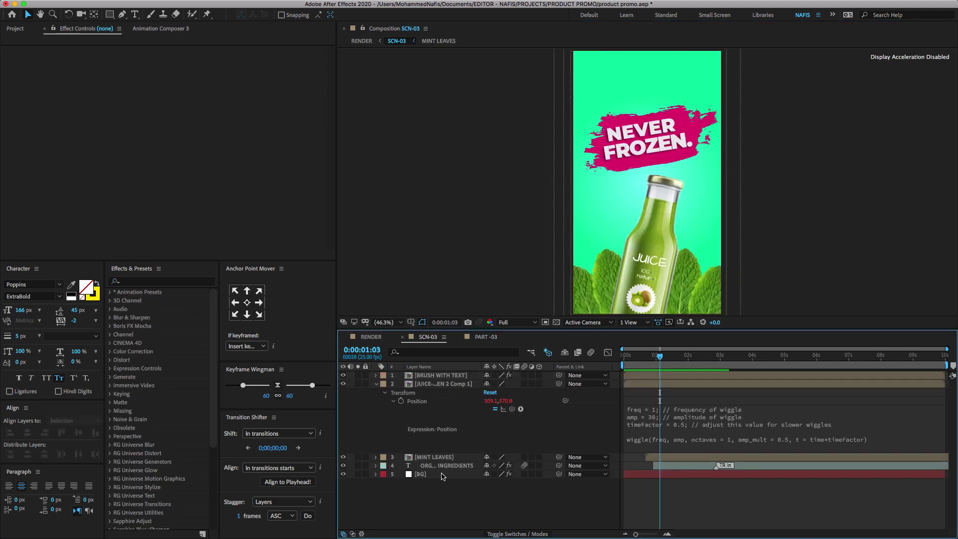
{"action": "left_click", "coordinate": [441, 478]}
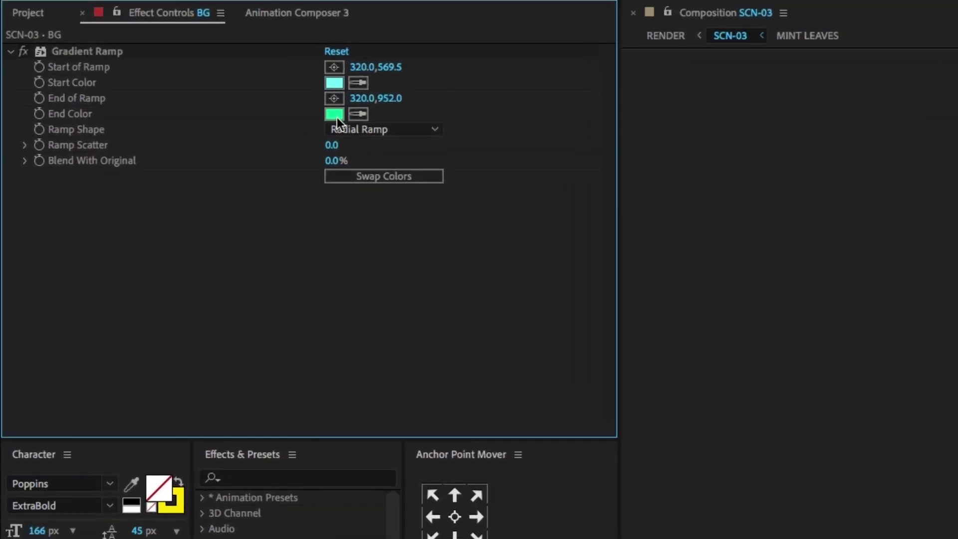
{"action": "left_click", "coordinate": [181, 83]}
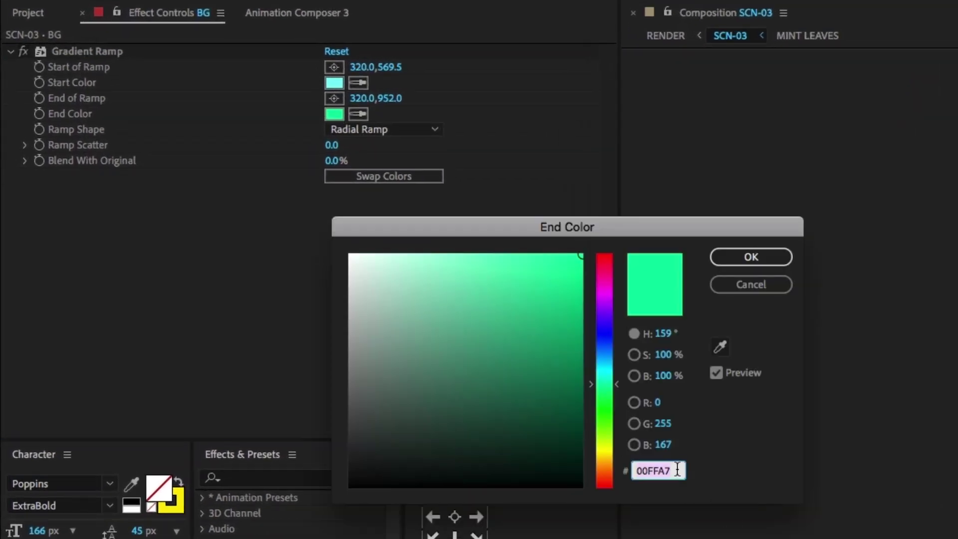
{"action": "left_click", "coordinate": [751, 256]}
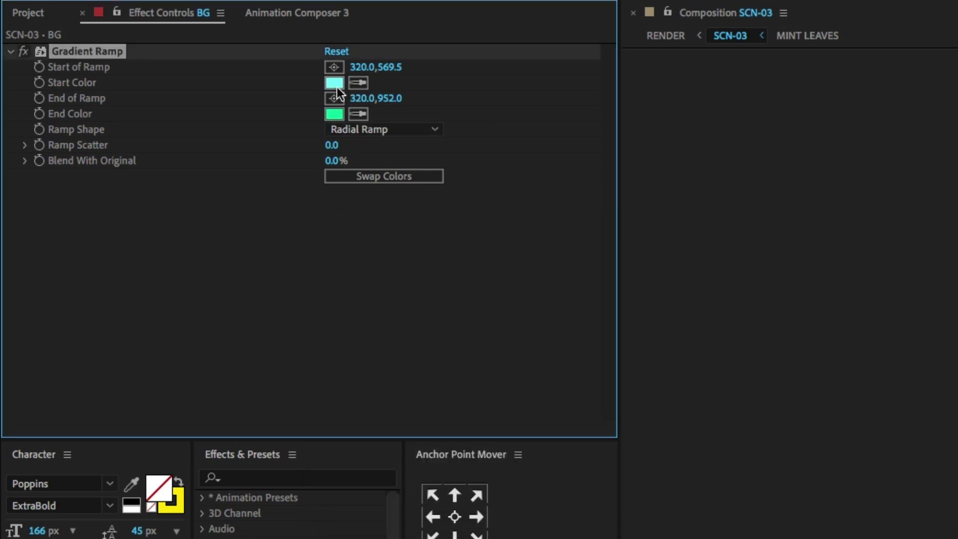
{"action": "left_click", "coordinate": [336, 84]}
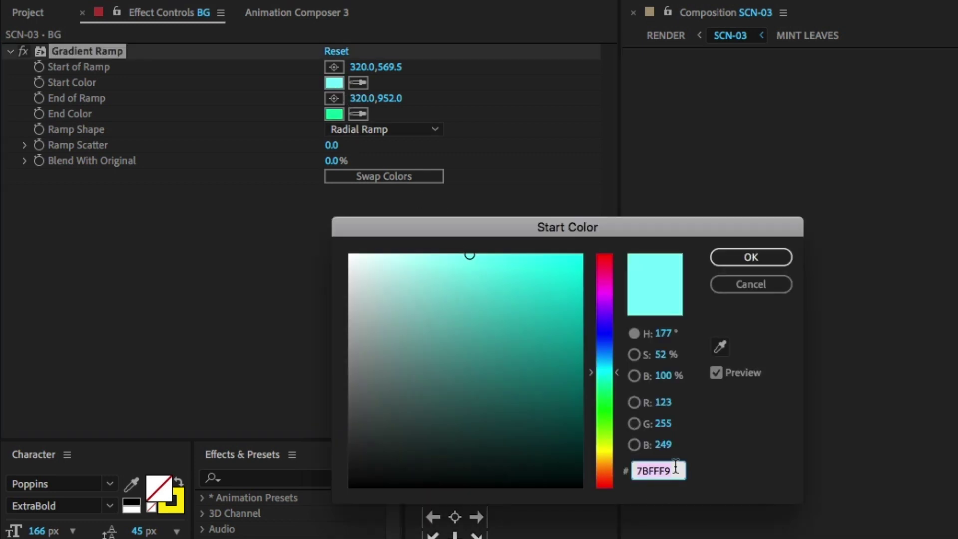
{"action": "left_click", "coordinate": [733, 262]}
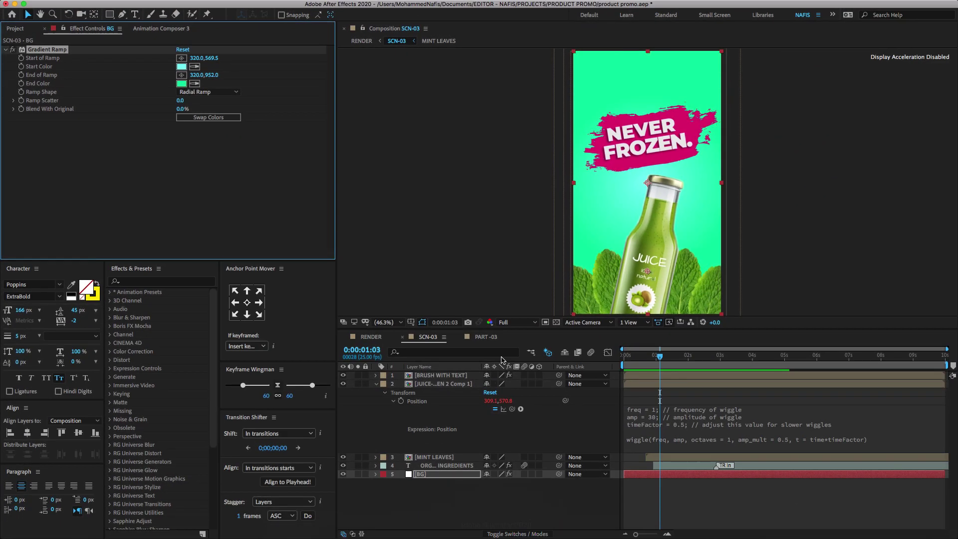
{"action": "left_click", "coordinate": [619, 414]}
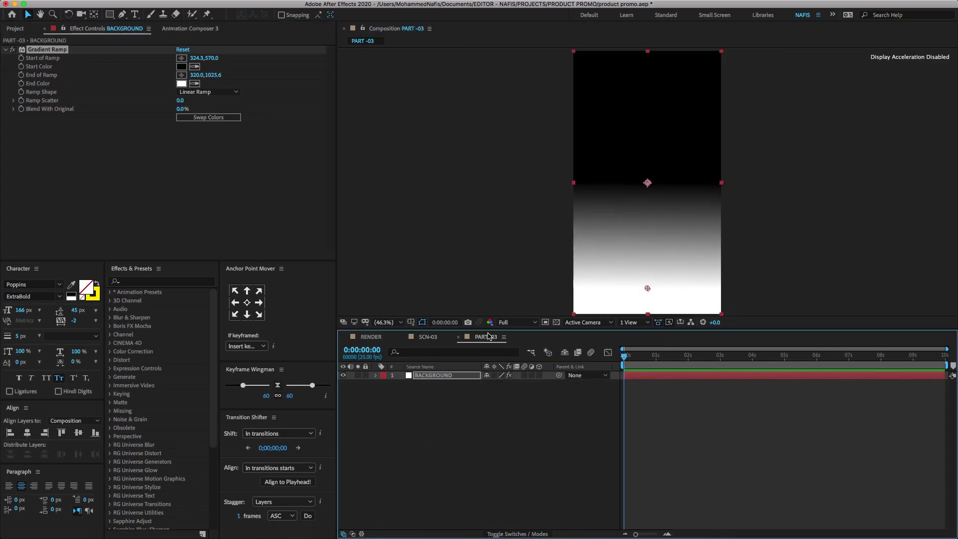
{"action": "left_click", "coordinate": [181, 66]}
{"action": "type", "text": "7BFFF9"}
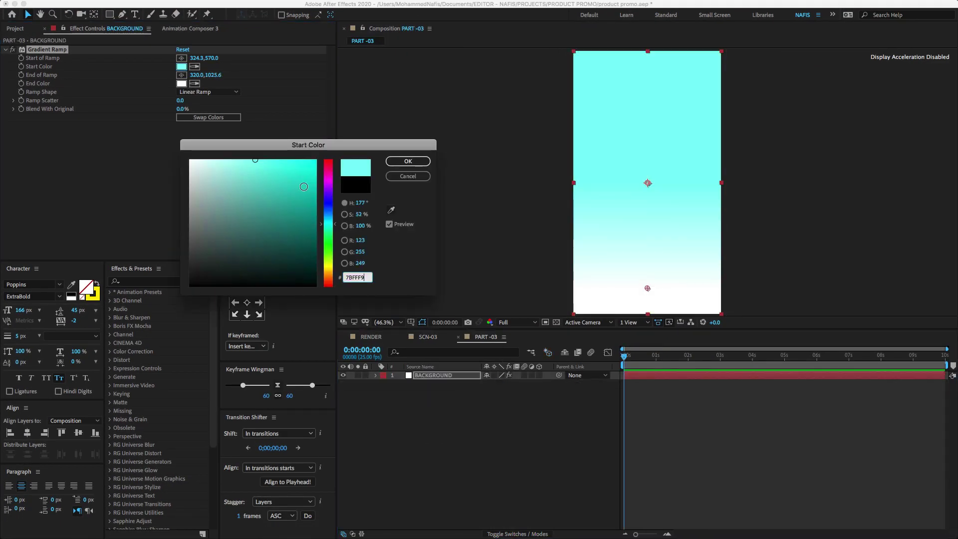
{"action": "left_click", "coordinate": [410, 161]}
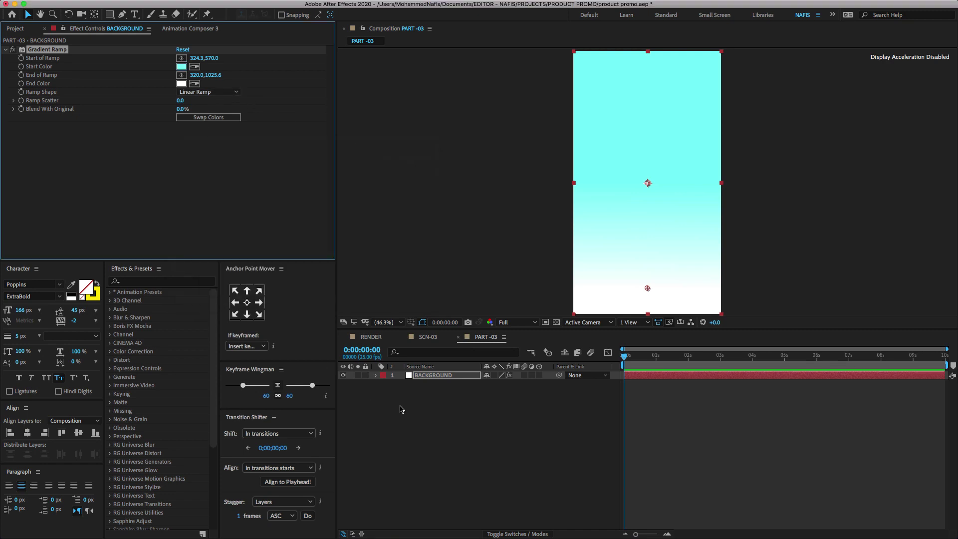
Copy end color 00FFA7 from the Gradient Ramp on SCN-03's BG layer to BACKGROUND's ramp in PART -03, and set its shape to Radial Ramp.
{"action": "left_click", "coordinate": [446, 338]}
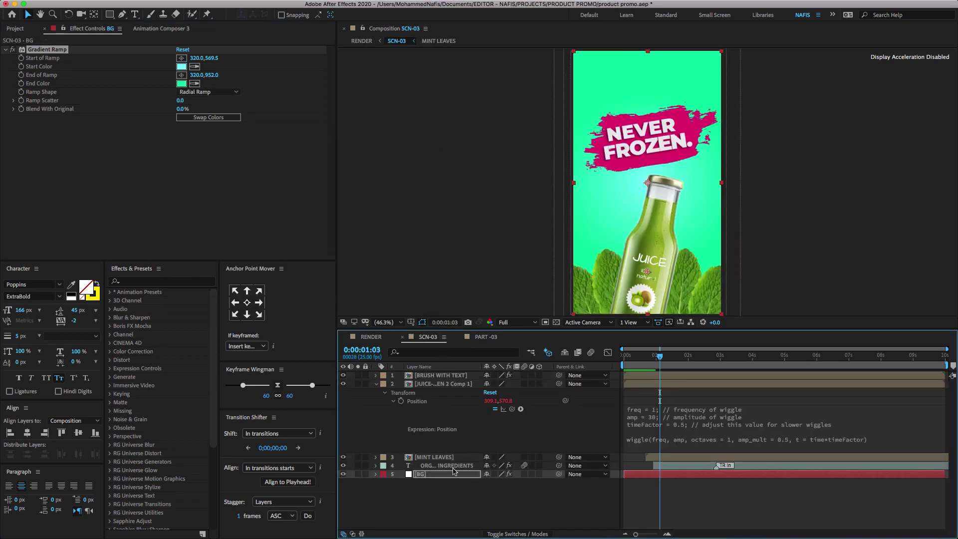
{"action": "left_click", "coordinate": [181, 83]}
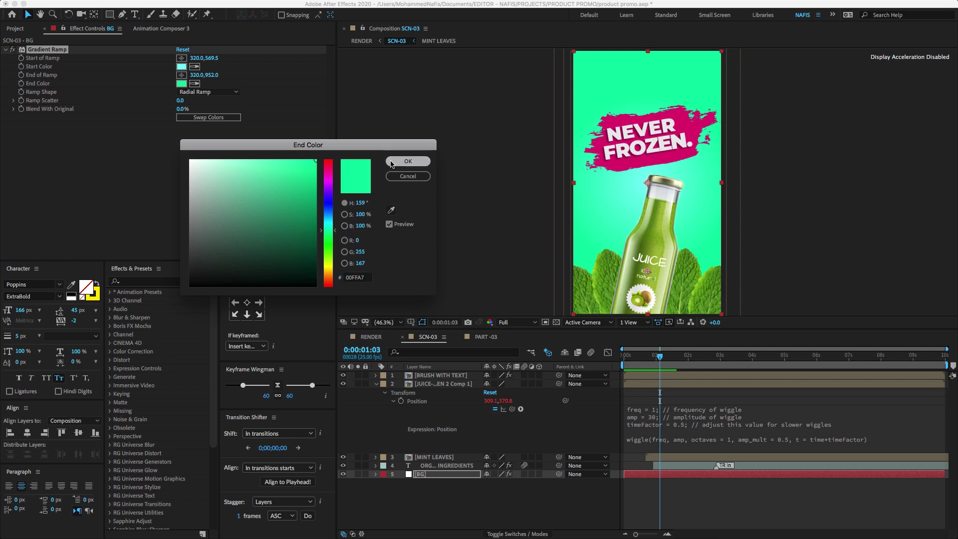
{"action": "left_click", "coordinate": [397, 163]}
{"action": "left_click", "coordinate": [484, 338]}
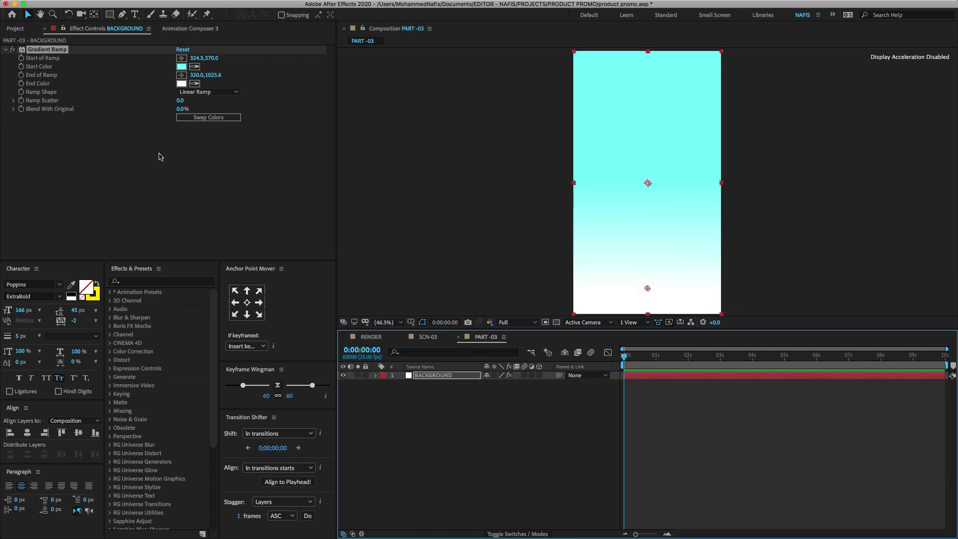
{"action": "left_click", "coordinate": [181, 83]}
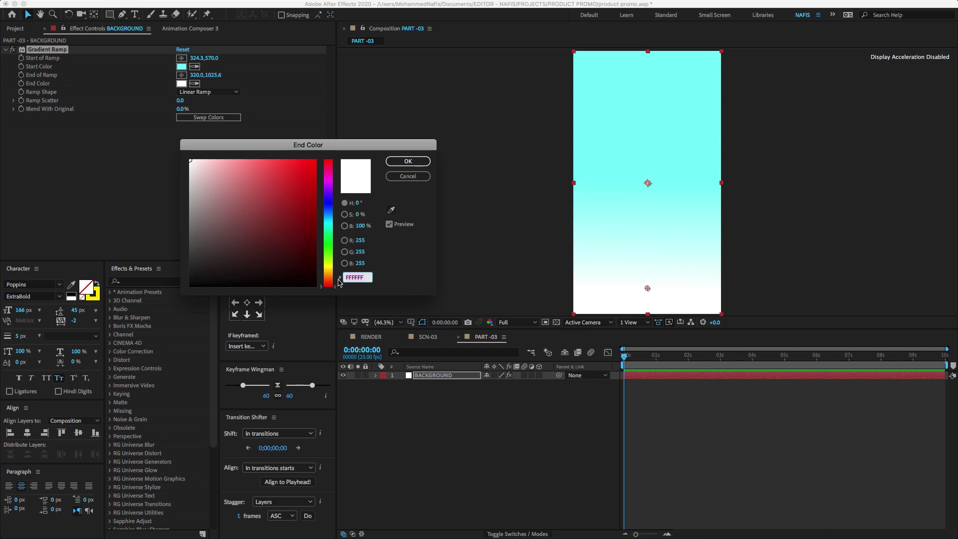
{"action": "type", "text": "00FFA7"}
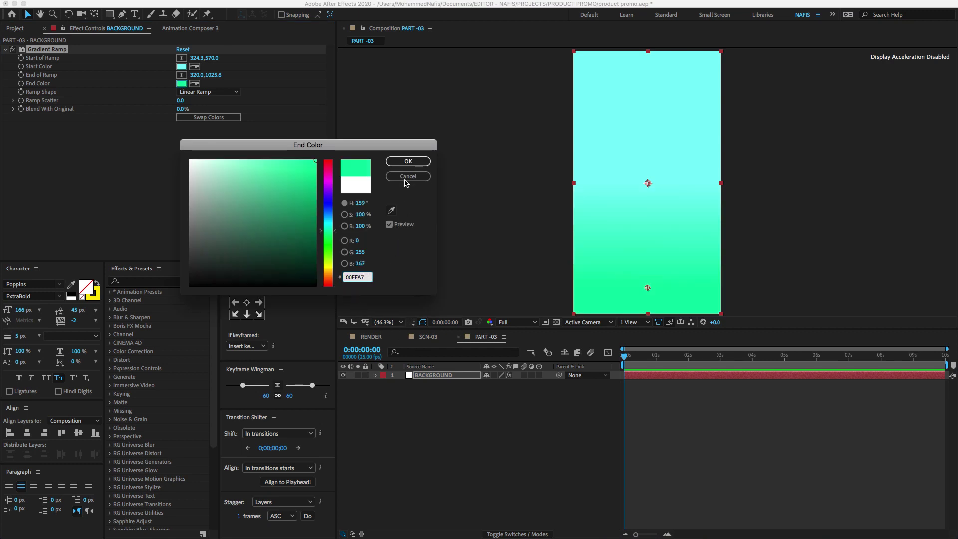
{"action": "left_click", "coordinate": [408, 161]}
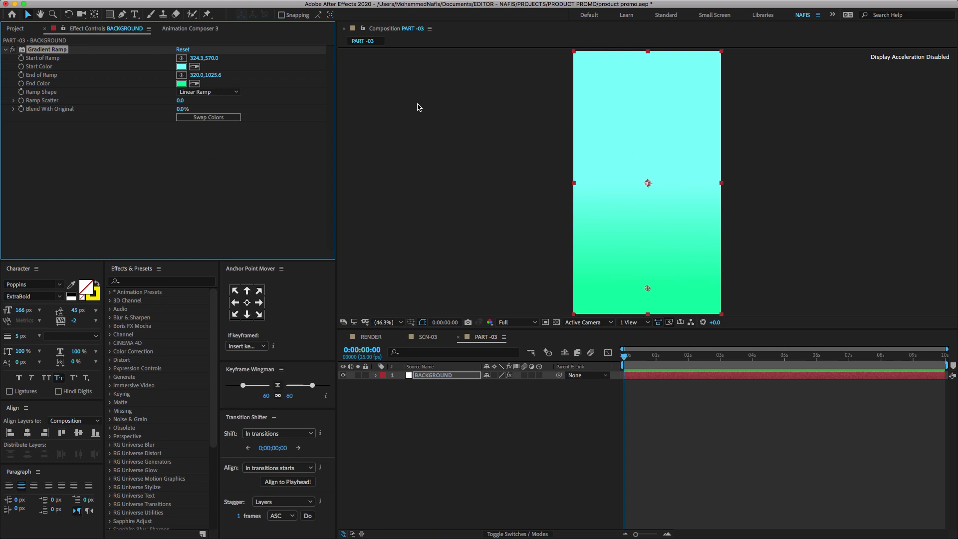
{"action": "left_click", "coordinate": [216, 91]}
{"action": "left_click", "coordinate": [211, 113]}
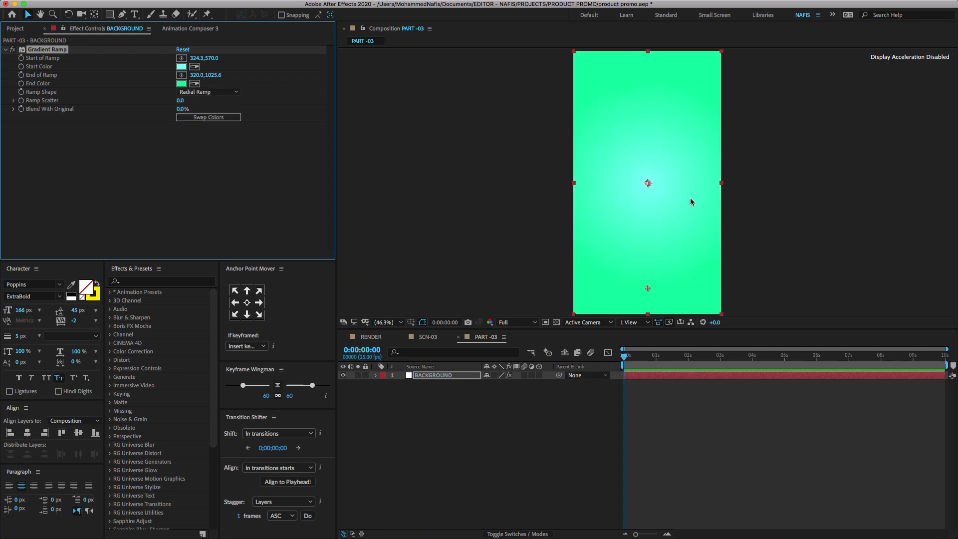
Copy all five mint leaf layers from SCN-03's MINT LEAVES composition into PART -03.
{"action": "left_click", "coordinate": [428, 337]}
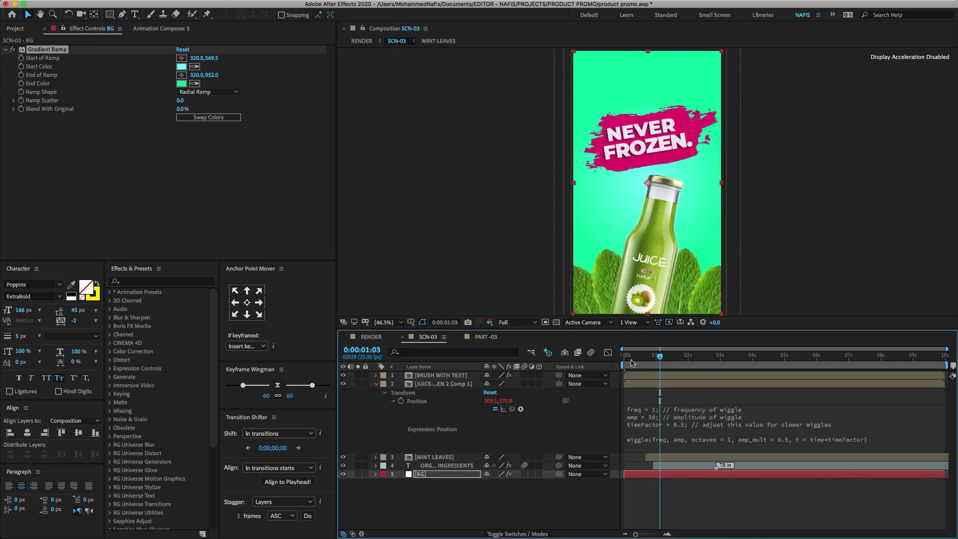
{"action": "left_click", "coordinate": [638, 356]}
{"action": "left_click_drag", "start_coordinate": [638, 359], "coordinate": [654, 364]}
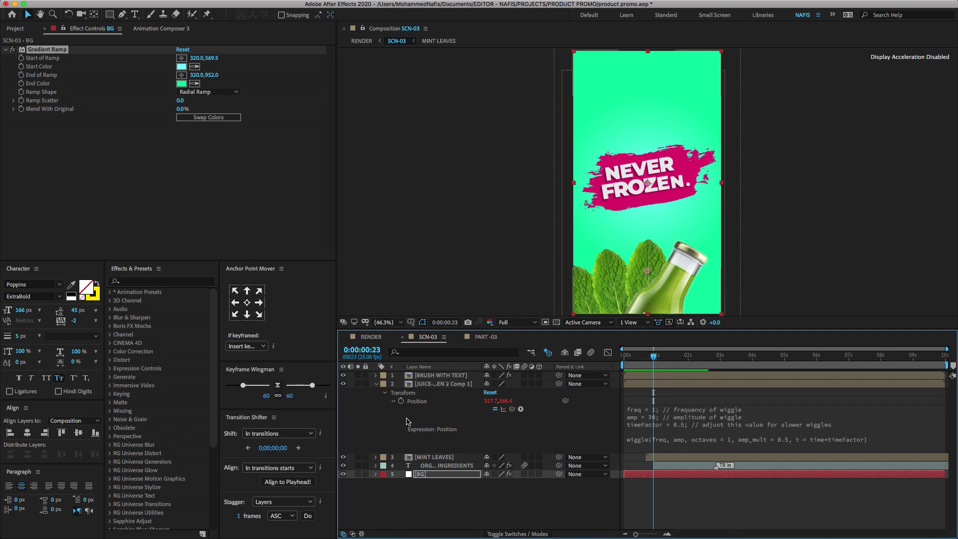
{"action": "double_click", "coordinate": [414, 457]}
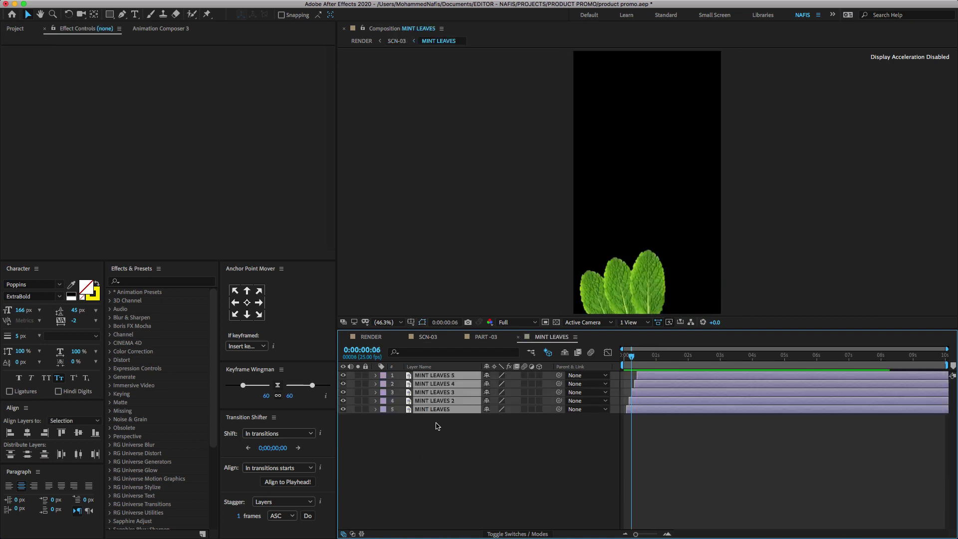
{"action": "left_click_drag", "start_coordinate": [498, 443], "coordinate": [431, 378]}
{"action": "left_click", "coordinate": [487, 337]}
{"action": "key", "text": "ctrl+v"}
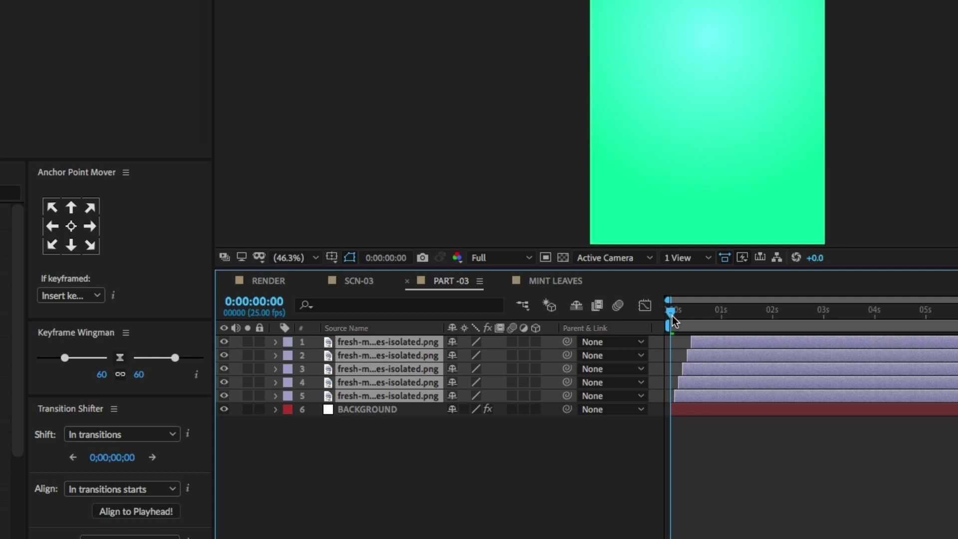
Pre-compose the five mint leaf layers in PART -03 into a new composition named MINT.
{"action": "left_click_drag", "start_coordinate": [674, 320], "coordinate": [702, 321]}
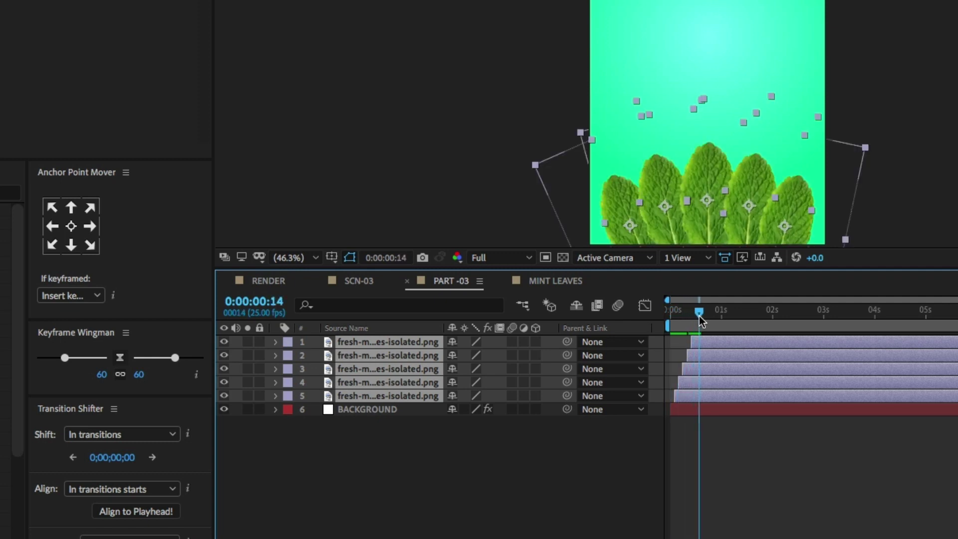
{"action": "right_click", "coordinate": [386, 344]}
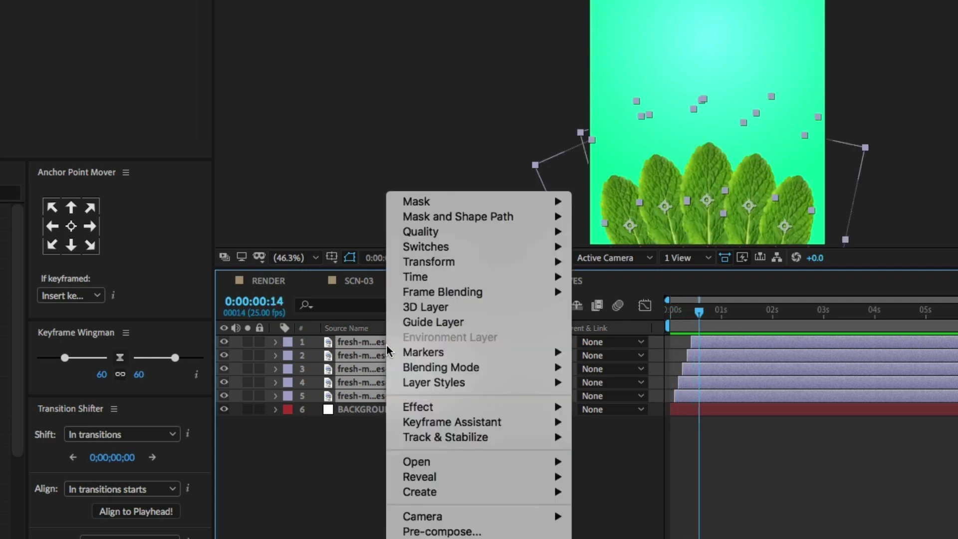
{"action": "left_click", "coordinate": [474, 530]}
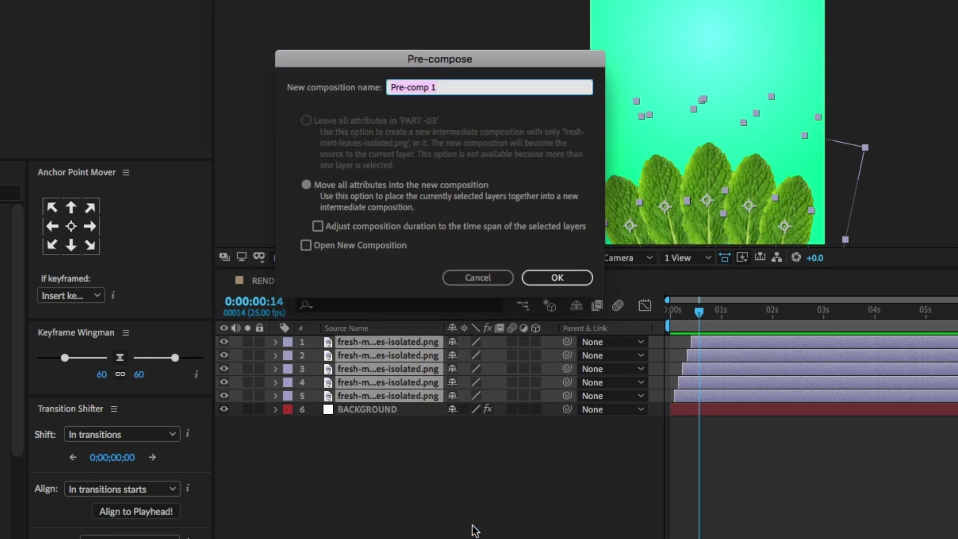
{"action": "type", "text": "MINT"}
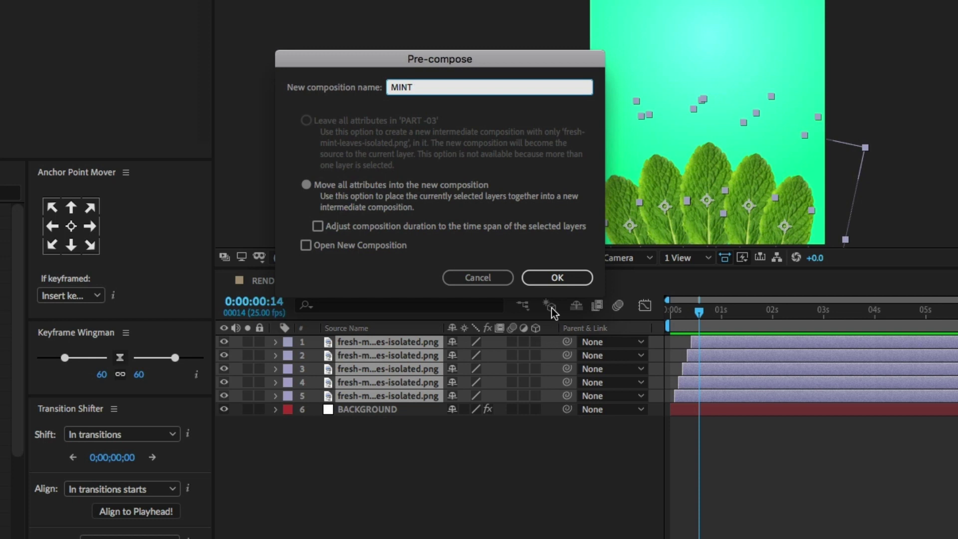
{"action": "left_click", "coordinate": [555, 277]}
{"action": "key", "text": "Caps_Lock"}
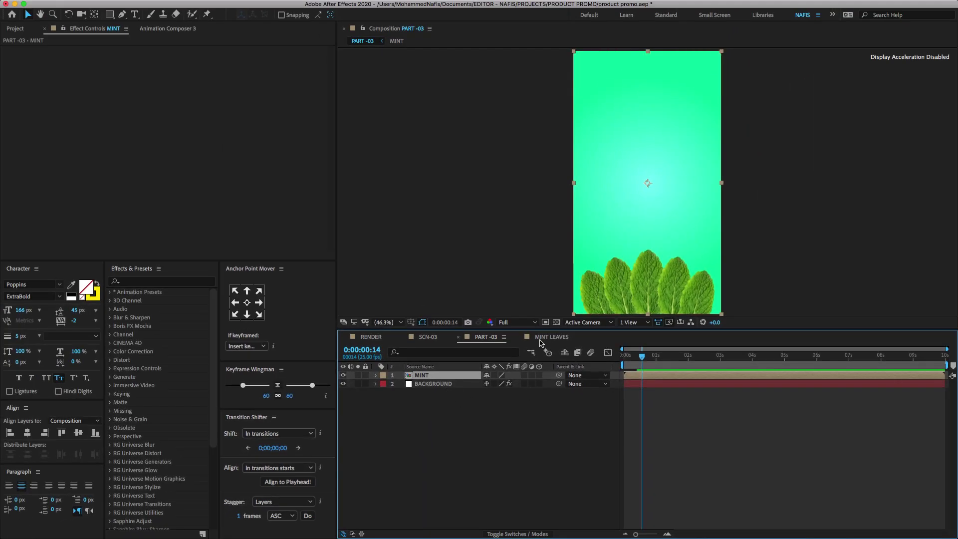
Find the plum juice bottle image, Asset 2.png, in the ASSETS folder and add it to PART -03 above the MINT layer.
{"action": "left_click", "coordinate": [441, 337]}
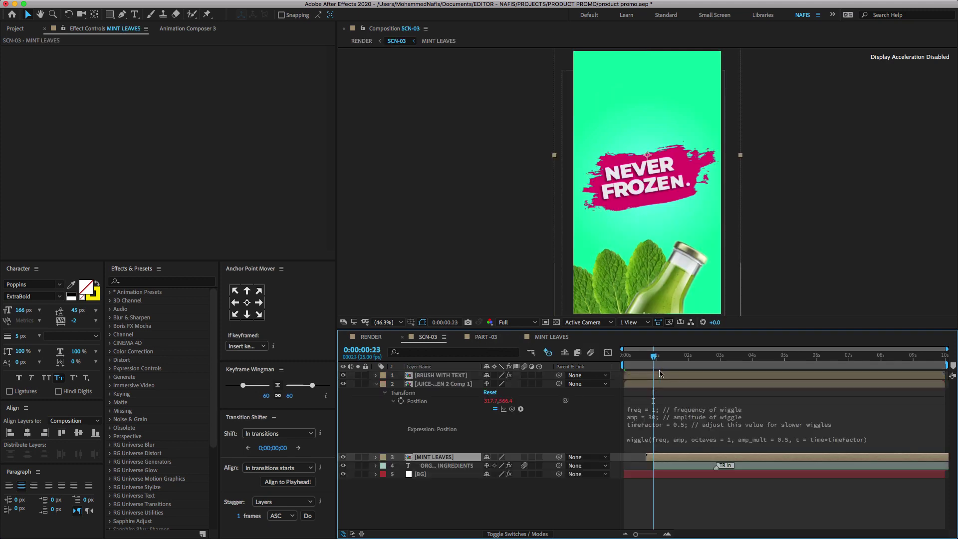
{"action": "left_click_drag", "start_coordinate": [647, 359], "coordinate": [657, 341]}
{"action": "left_click", "coordinate": [497, 344]}
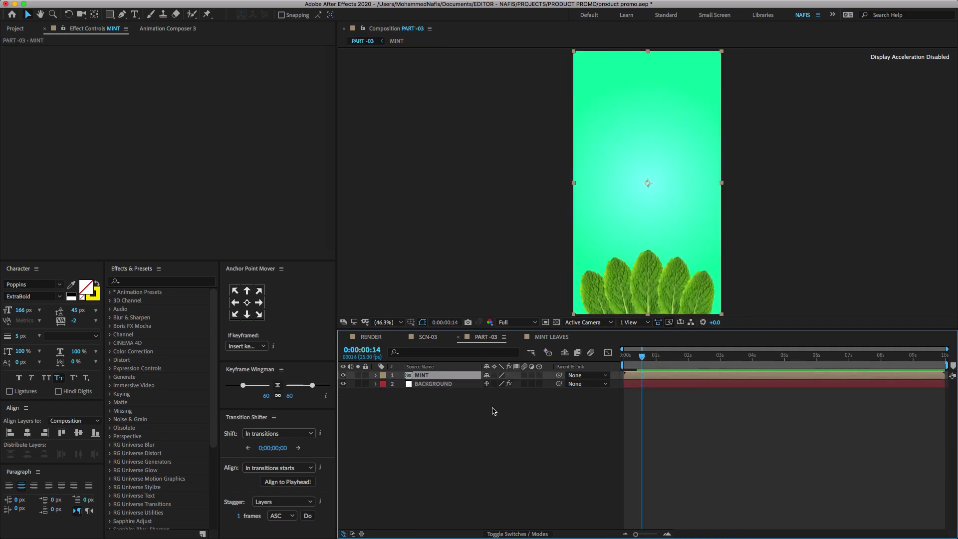
{"action": "left_click", "coordinate": [16, 29]}
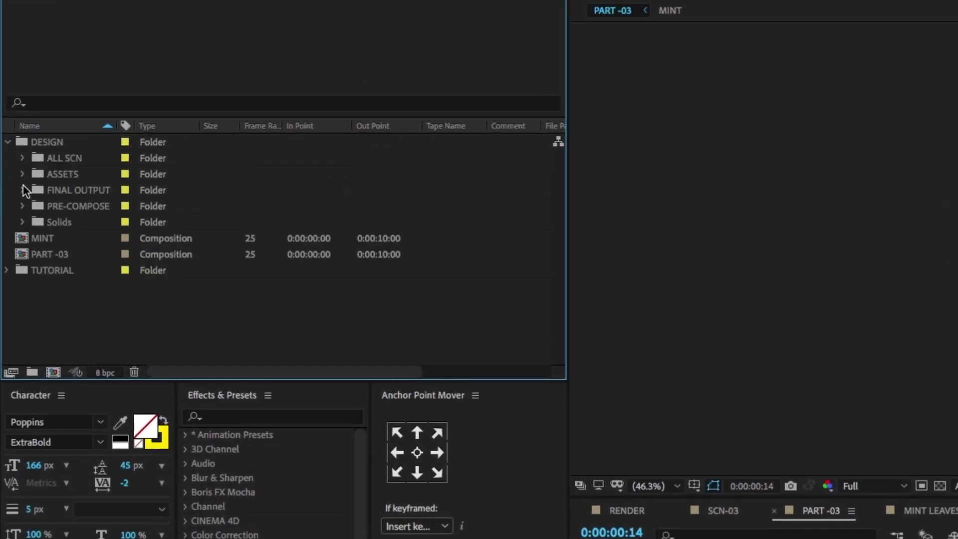
{"action": "left_click", "coordinate": [23, 175]}
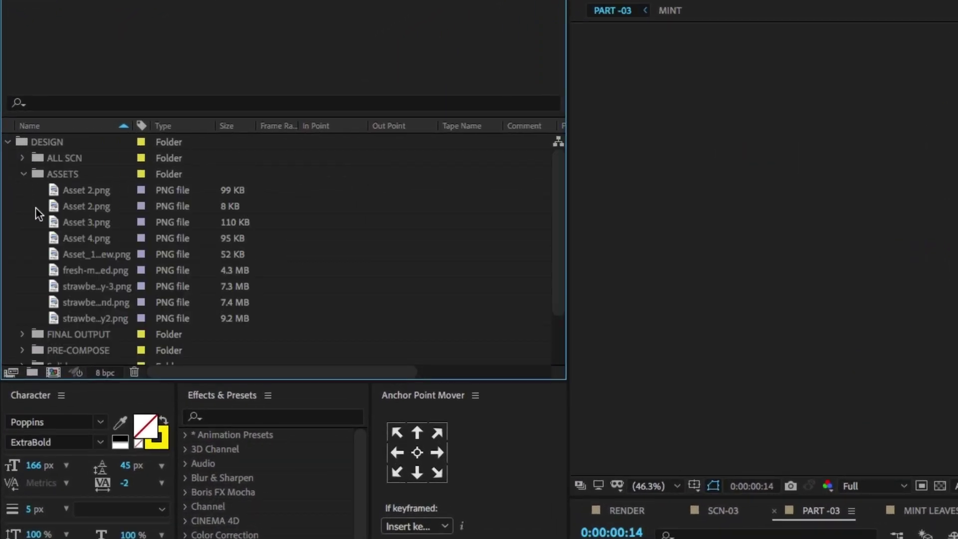
{"action": "left_click", "coordinate": [54, 230]}
{"action": "left_click", "coordinate": [55, 207]}
{"action": "left_click", "coordinate": [53, 238]}
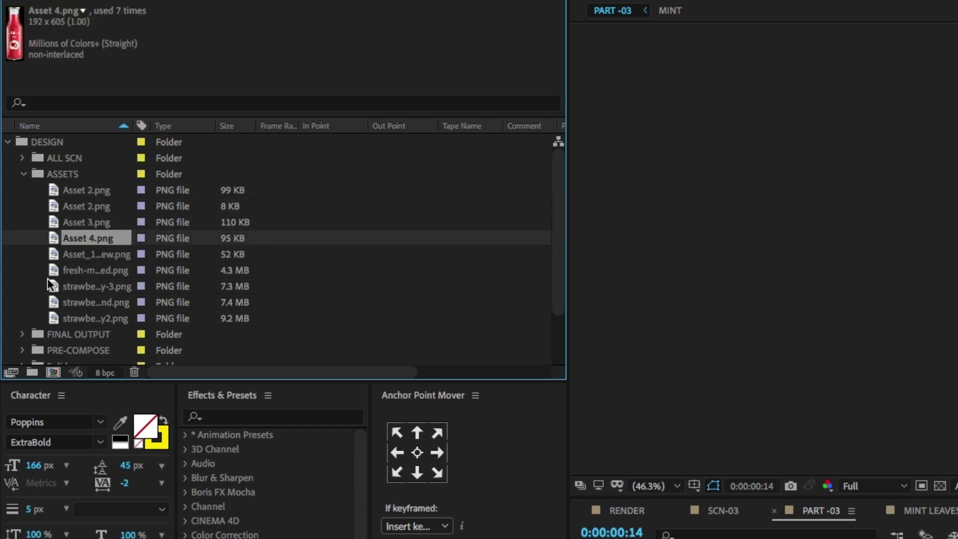
{"action": "left_click", "coordinate": [52, 287]}
{"action": "left_click", "coordinate": [54, 190]}
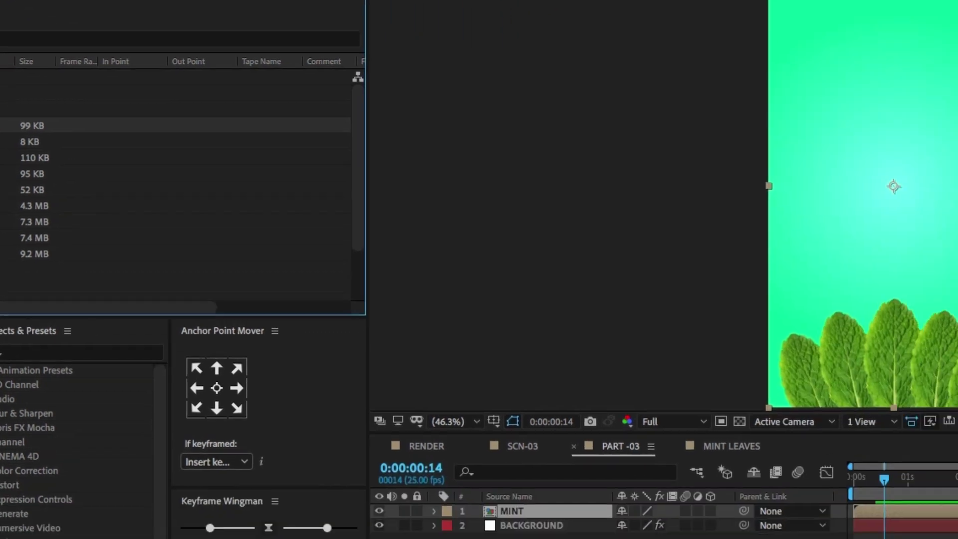
{"action": "left_click_drag", "start_coordinate": [0, 125], "coordinate": [577, 507]}
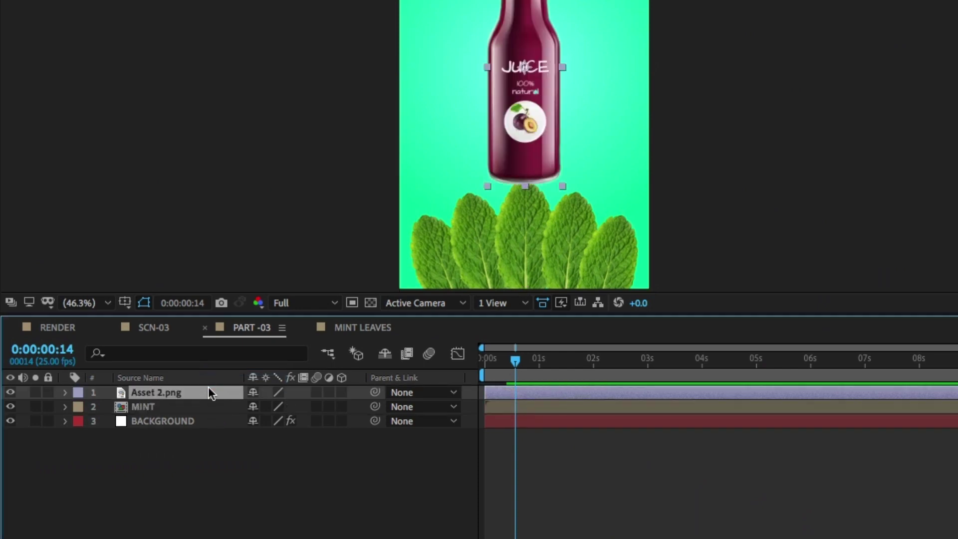
Scale the Asset 2.png bottle layer to 122% and rotate it to 6°.
{"action": "key", "text": "s"}
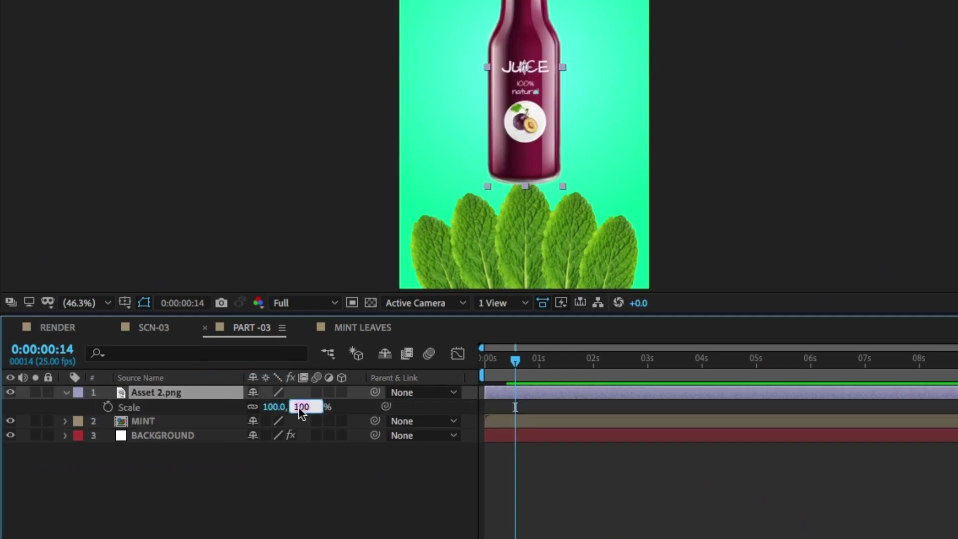
{"action": "type", "text": "122"}
{"action": "key", "text": "Return"}
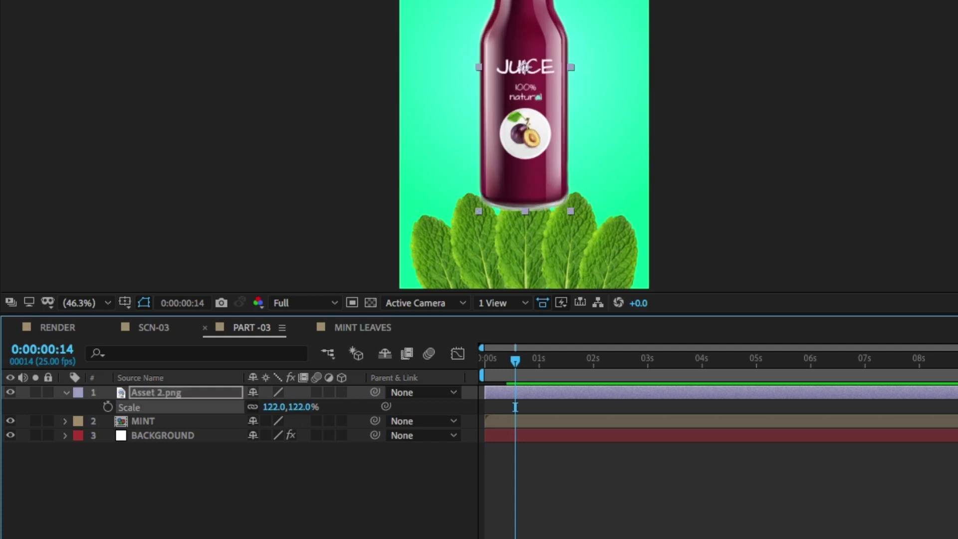
{"action": "left_click", "coordinate": [182, 393]}
{"action": "key", "text": "r"}
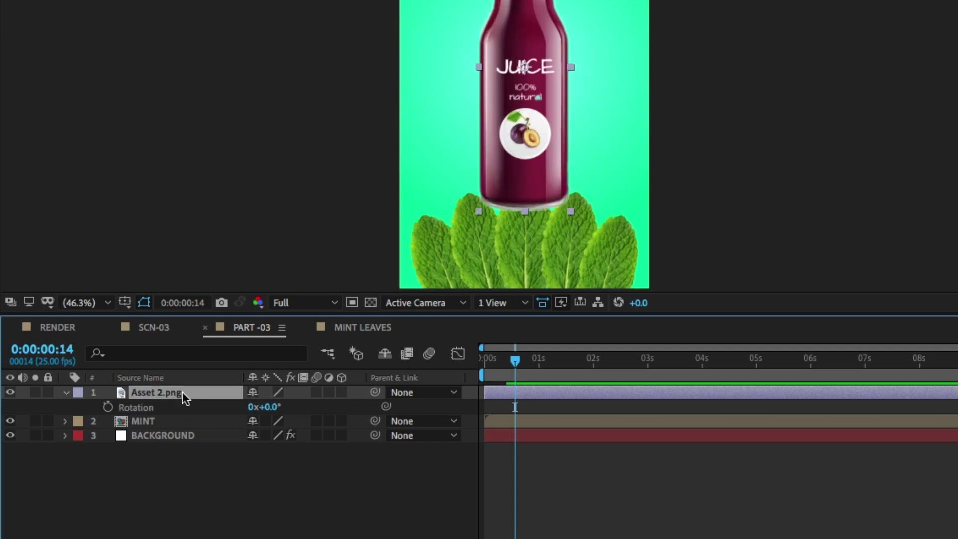
{"action": "left_click_drag", "start_coordinate": [265, 410], "coordinate": [273, 415]}
Move the bottle down until its base drops below the frame's lower edge, and nudge it slightly to the right.
{"action": "key", "text": "Down"}
{"action": "key", "text": "Down"}
{"action": "key", "text": "Down"}
{"action": "key", "text": "Down"}
{"action": "key", "text": "Down"}
{"action": "key", "text": "Down"}
{"action": "key", "text": "Down"}
{"action": "key", "text": "Down"}
{"action": "key", "text": "Down"}
{"action": "key", "text": "Down"}
{"action": "key", "text": "Down"}
{"action": "key", "text": "Down"}
{"action": "key", "text": "Down"}
{"action": "key", "text": "Down"}
{"action": "key", "text": "Down"}
{"action": "key", "text": "Down"}
{"action": "key", "text": "Down"}
{"action": "key", "text": "Down"}
{"action": "key", "text": "Down"}
{"action": "key", "text": "Down"}
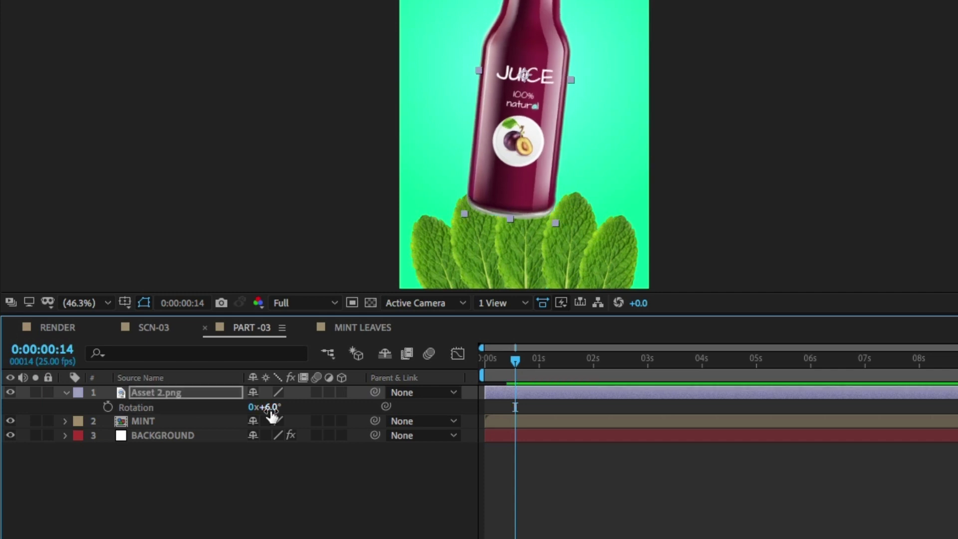
{"action": "key", "text": "shift+Down"}
{"action": "key", "text": "shift+Down"}
{"action": "key", "text": "shift+Down"}
{"action": "key", "text": "shift+Down"}
{"action": "key", "text": "shift+Down"}
{"action": "key", "text": "shift+Down"}
{"action": "key", "text": "shift+Down"}
{"action": "key", "text": "shift+Down"}
{"action": "key", "text": "shift+Down"}
{"action": "key", "text": "shift+Down"}
{"action": "key", "text": "shift+Down"}
{"action": "key", "text": "shift+Down"}
{"action": "key", "text": "shift+Down"}
{"action": "key", "text": "shift+Down"}
{"action": "key", "text": "shift+Down"}
{"action": "key", "text": "shift+Down"}
{"action": "key", "text": "shift+Down"}
{"action": "key", "text": "shift+Down"}
{"action": "key", "text": "shift+Down"}
{"action": "key", "text": "shift+Down"}
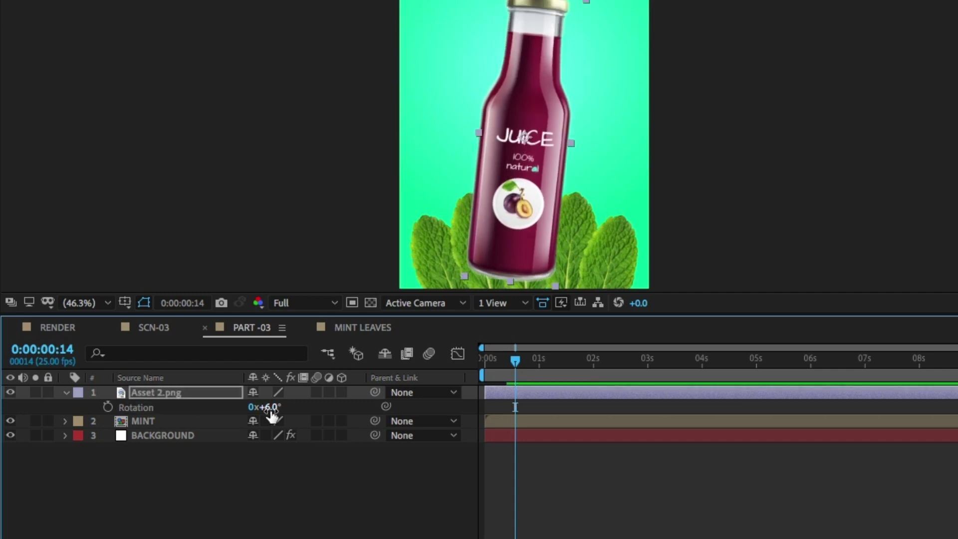
{"action": "key", "text": "shift+Down"}
{"action": "key", "text": "shift+Down"}
{"action": "key", "text": "shift+Down"}
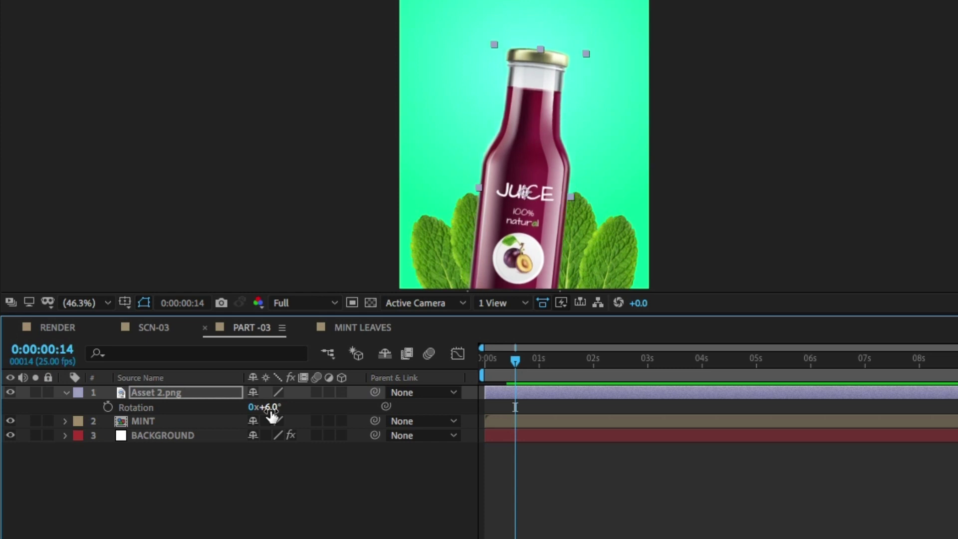
{"action": "key", "text": "Right"}
{"action": "key", "text": "Right"}
{"action": "key", "text": "Right"}
{"action": "key", "text": "Right"}
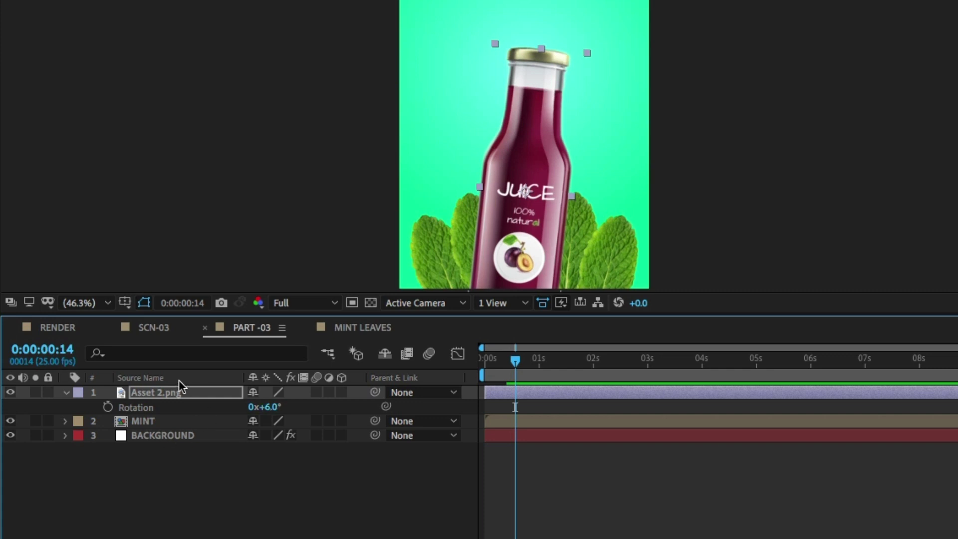
Return to the start of the timeline, rename the Asset 2.png layer juice bottle red, and collapse the properties of all layers.
{"action": "left_click", "coordinate": [181, 394]}
{"action": "left_click", "coordinate": [488, 367]}
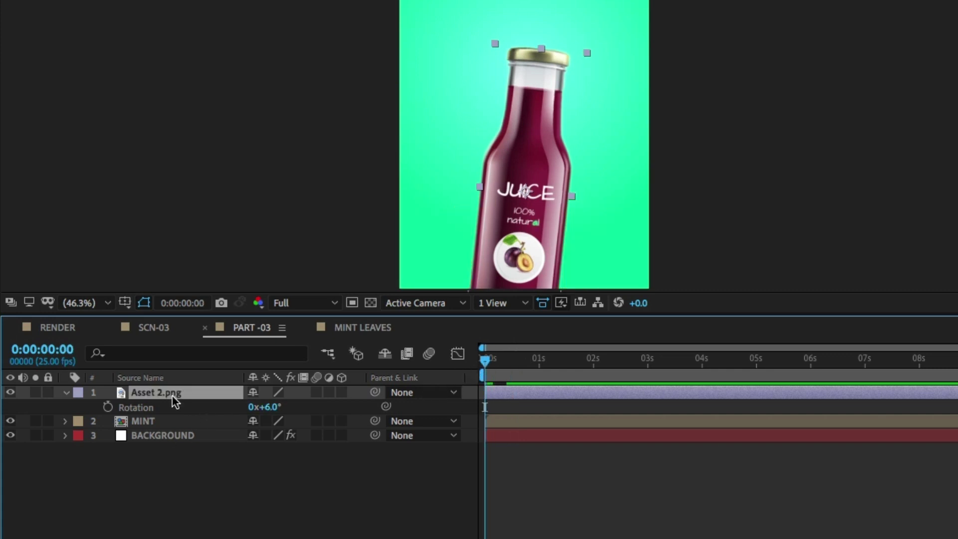
{"action": "right_click", "coordinate": [178, 394]}
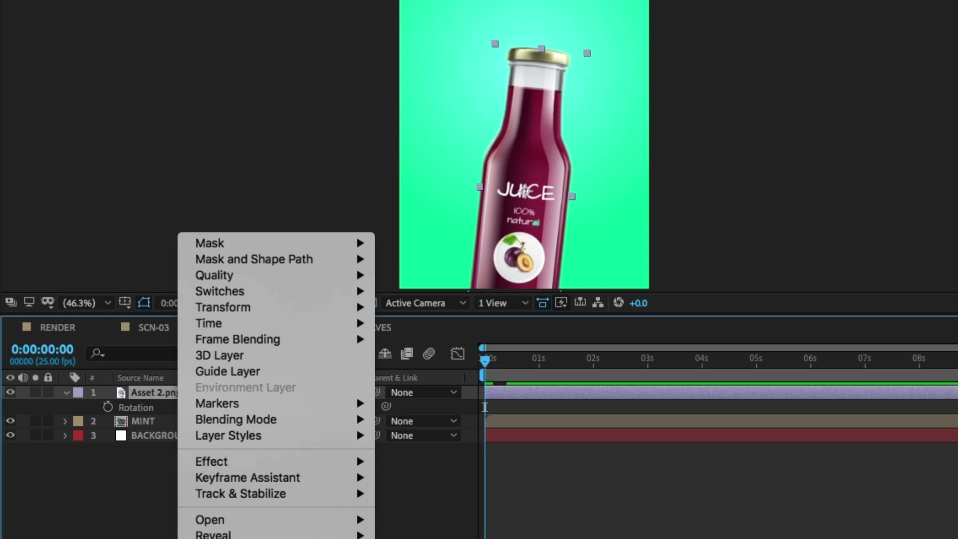
{"action": "left_click", "coordinate": [207, 538]}
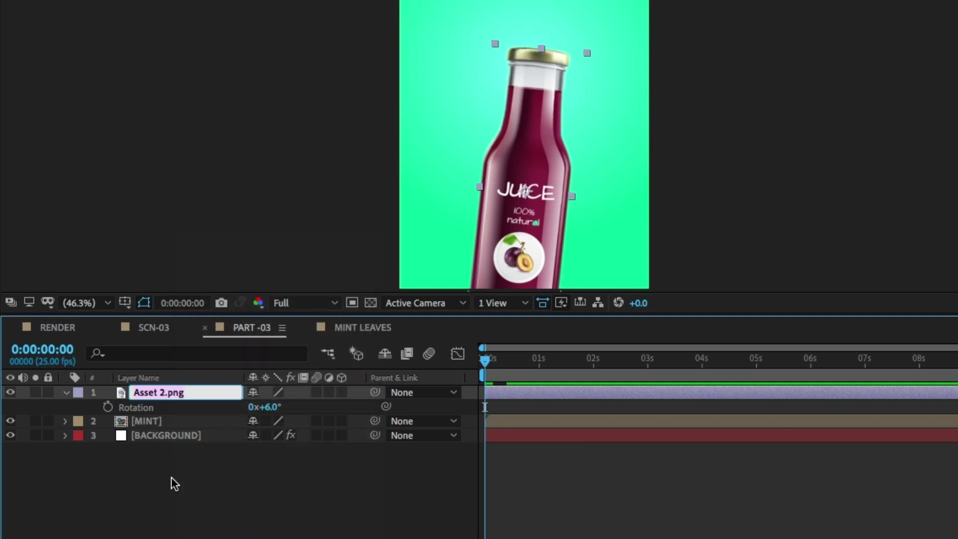
{"action": "type", "text": "juice bottle red"}
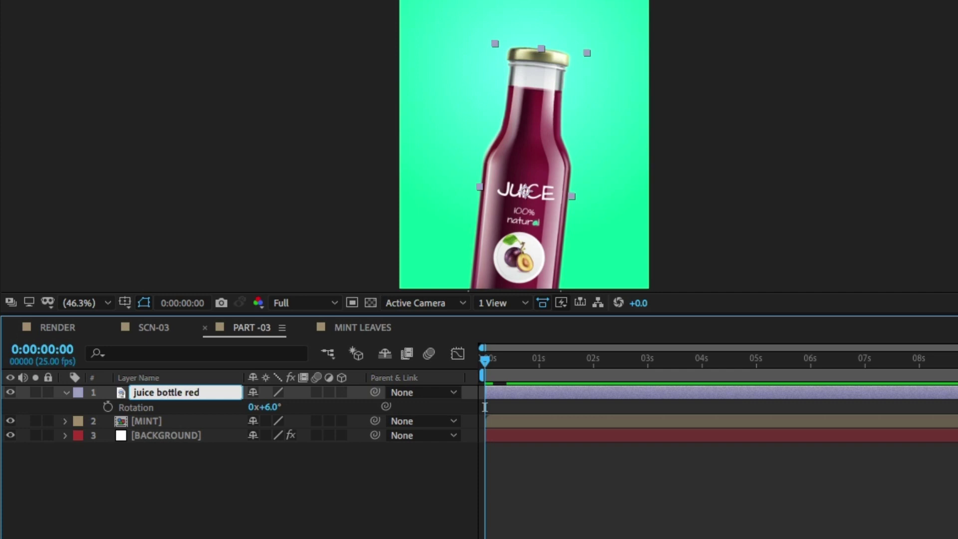
{"action": "left_click", "coordinate": [173, 493]}
{"action": "key", "text": "ctrl+a"}
{"action": "key", "text": "u"}
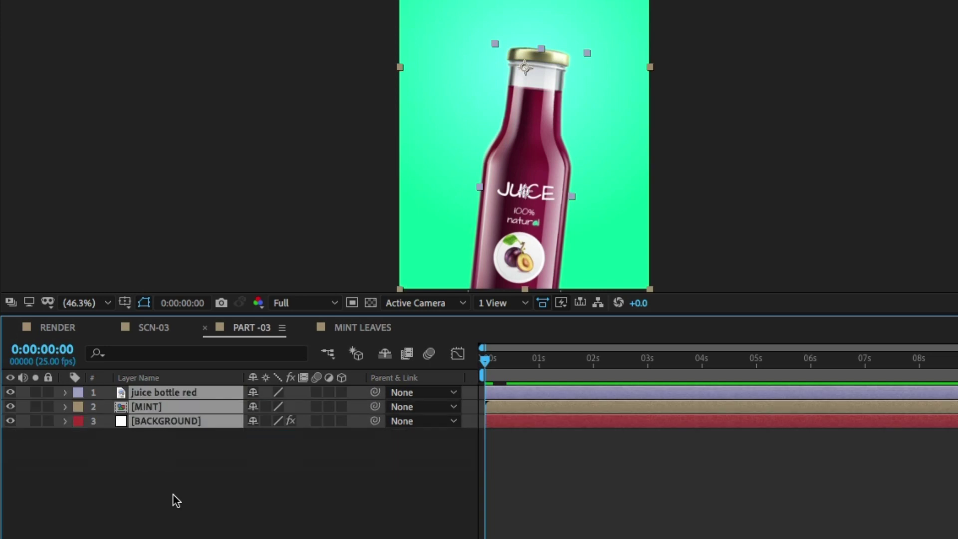
Apply the Ease Position & Rotate preset to the juice bottle red layer for both its in and out transitions, using SCN-03 as reference.
{"action": "left_click", "coordinate": [173, 493]}
{"action": "left_click", "coordinate": [189, 396]}
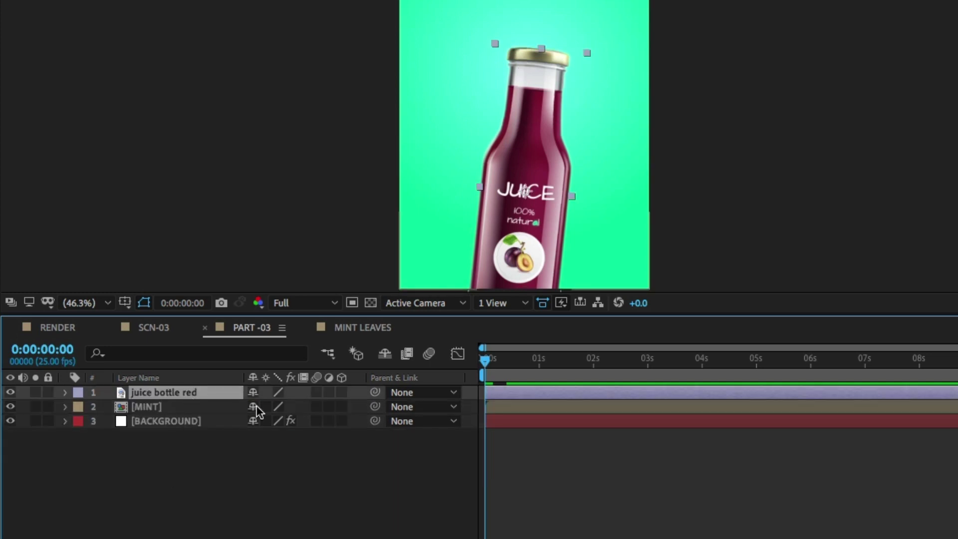
{"action": "left_click", "coordinate": [169, 324]}
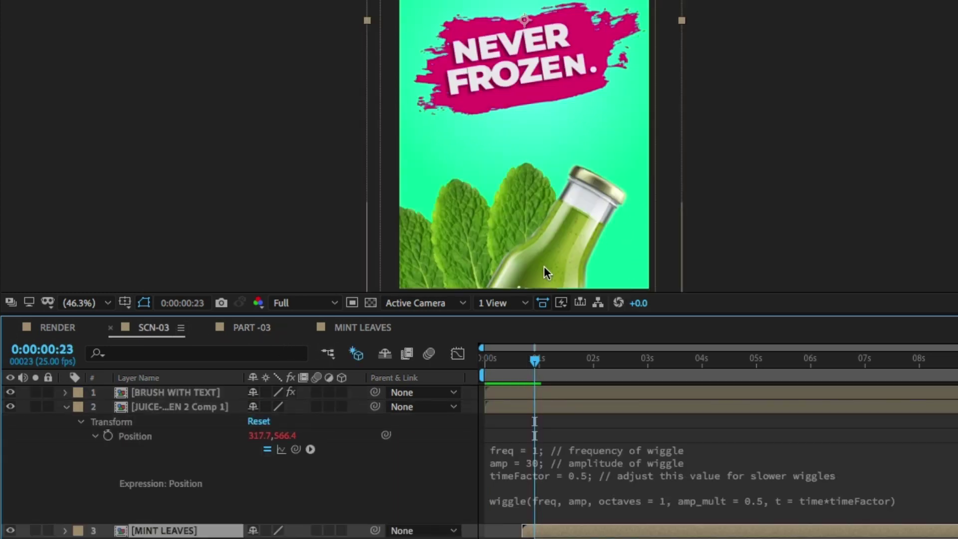
{"action": "mouse_move", "coordinate": [536, 372]}
{"action": "left_mouse_down"}
{"action": "mouse_move", "coordinate": [526, 364]}
{"action": "mouse_move", "coordinate": [550, 365]}
{"action": "left_mouse_up"}
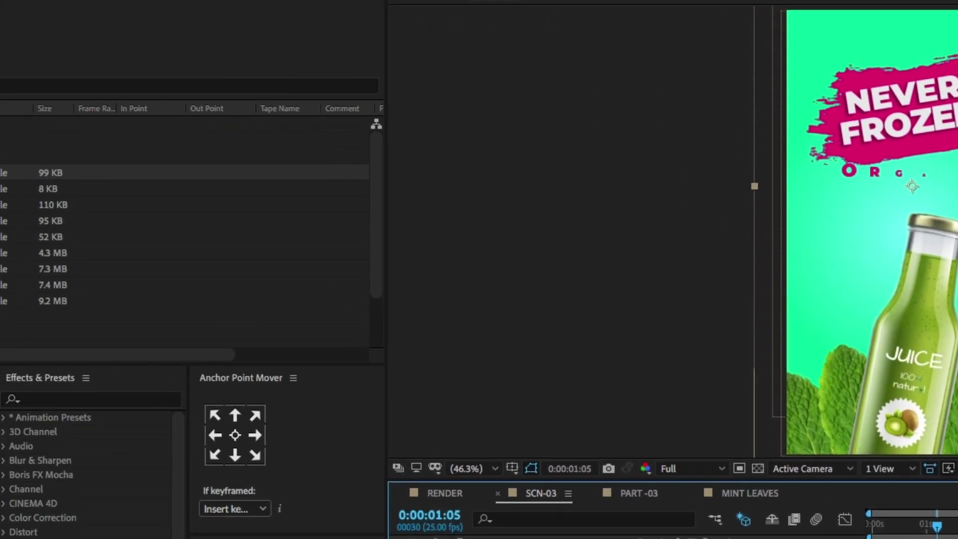
{"action": "left_click", "coordinate": [349, 55]}
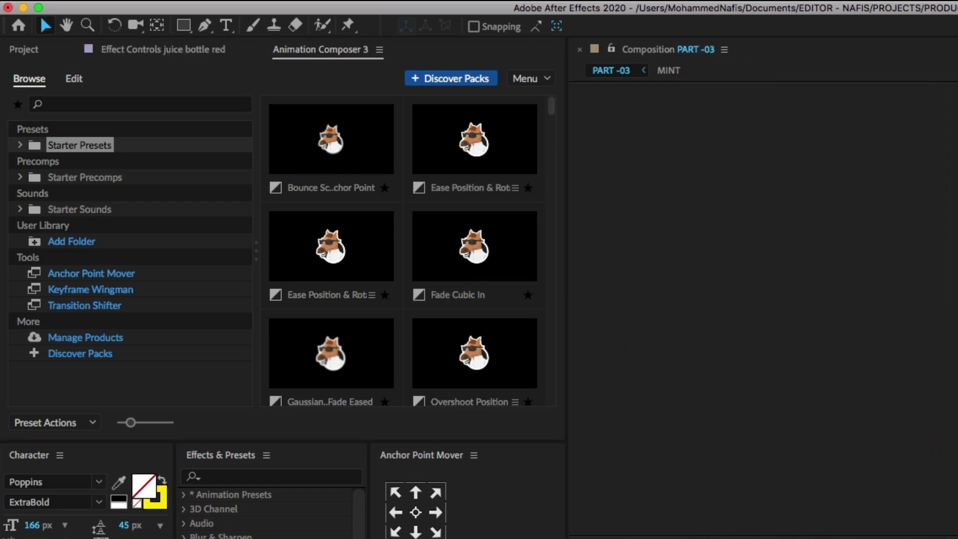
{"action": "left_click", "coordinate": [495, 161]}
{"action": "double_click", "coordinate": [495, 157]}
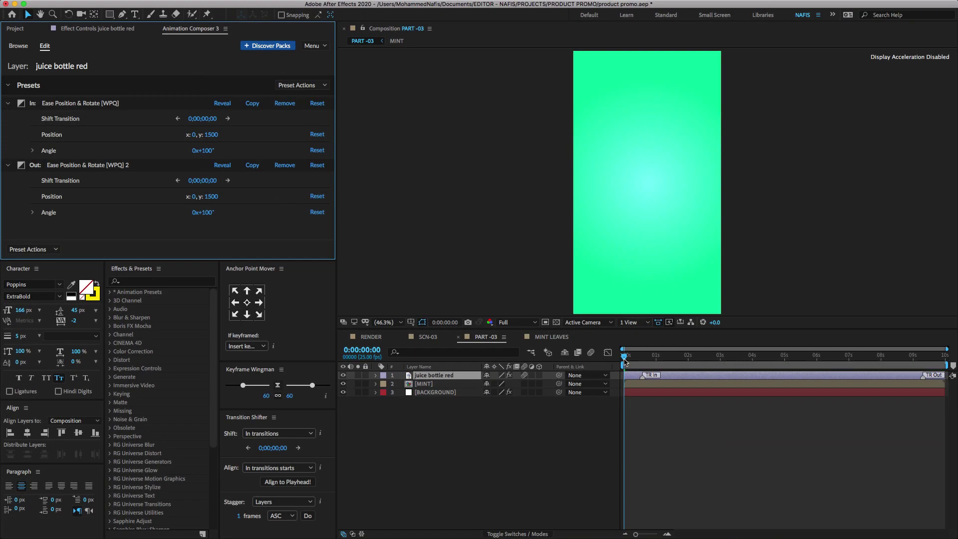
{"action": "left_click_drag", "start_coordinate": [624, 362], "coordinate": [642, 360]}
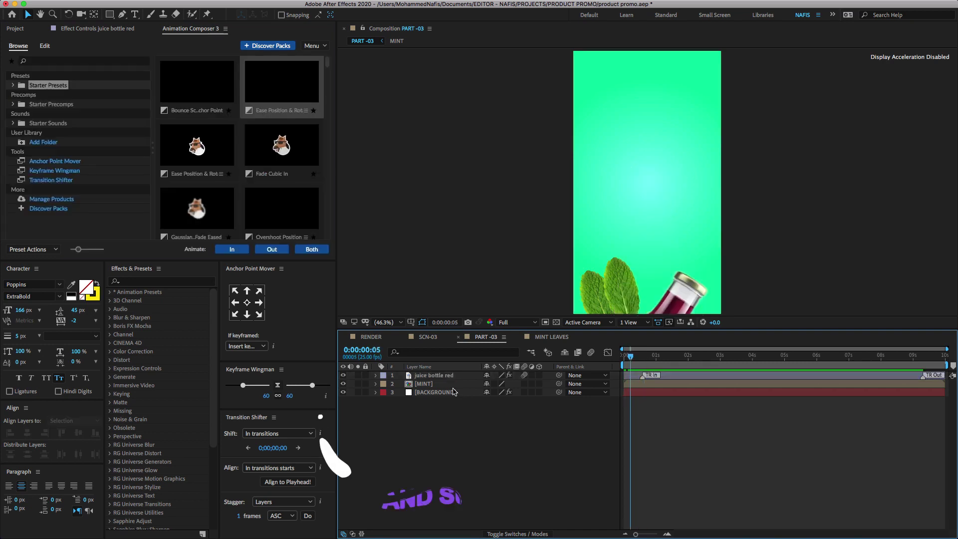
Pre-compose the juice bottle red layer as juice bottle red, moving all attributes into the new composition.
{"action": "left_click", "coordinate": [456, 376]}
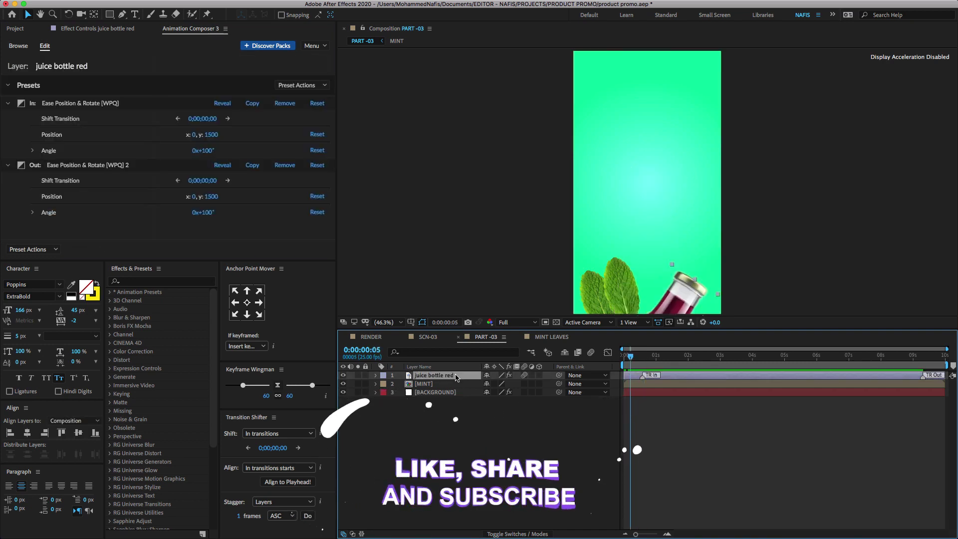
{"action": "right_click", "coordinate": [455, 377]}
{"action": "left_click", "coordinate": [488, 495]}
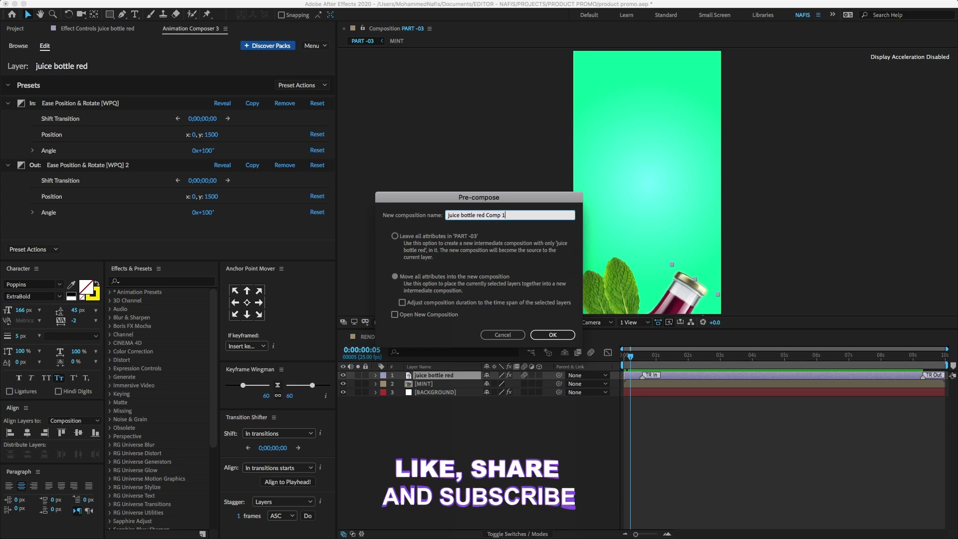
{"action": "key", "text": "Right"}
{"action": "key", "text": "BackSpace"}
{"action": "key", "text": "BackSpace"}
{"action": "key", "text": "BackSpace"}
{"action": "key", "text": "BackSpace"}
{"action": "key", "text": "BackSpace"}
{"action": "key", "text": "BackSpace"}
{"action": "key", "text": "BackSpace"}
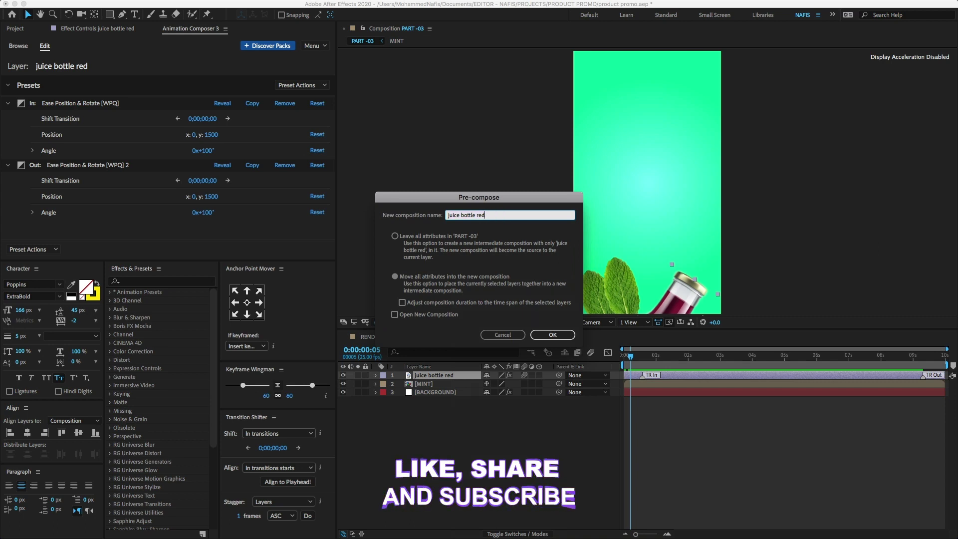
{"action": "left_click", "coordinate": [553, 336]}
{"action": "left_click", "coordinate": [466, 427]}
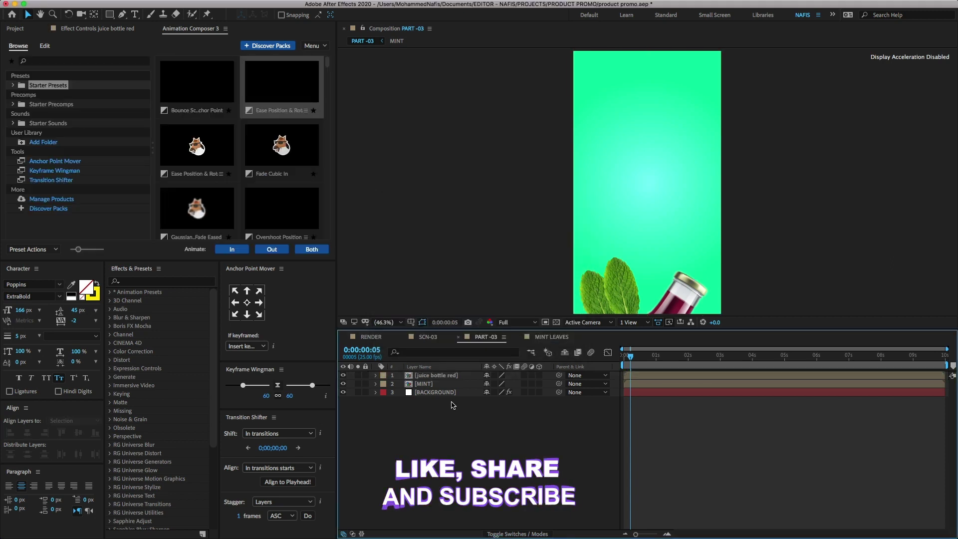
Reveal the Position of the juice bottle red precomp and copy the wiggle expression from the green bottle's Position in SCN-03.
{"action": "left_click", "coordinate": [446, 377]}
{"action": "key", "text": "p"}
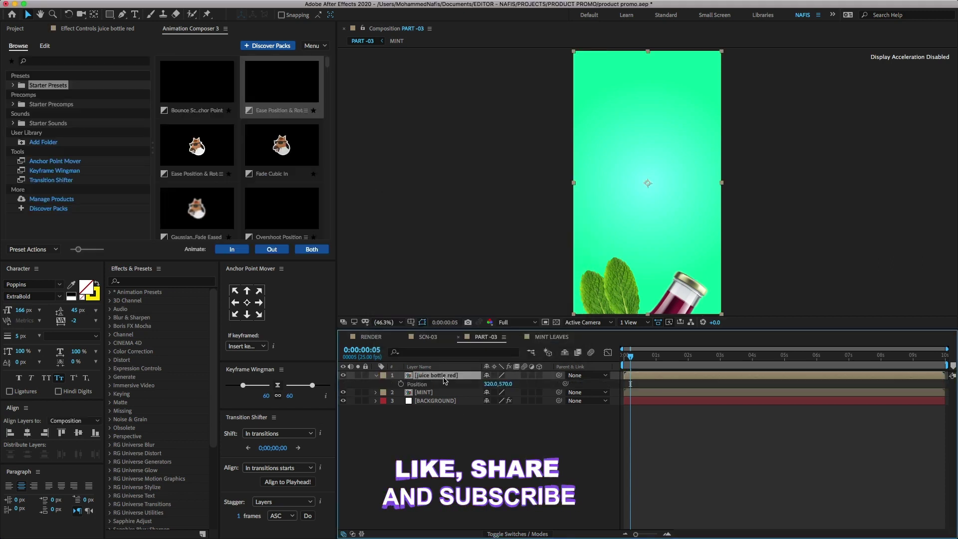
{"action": "left_click", "coordinate": [430, 337]}
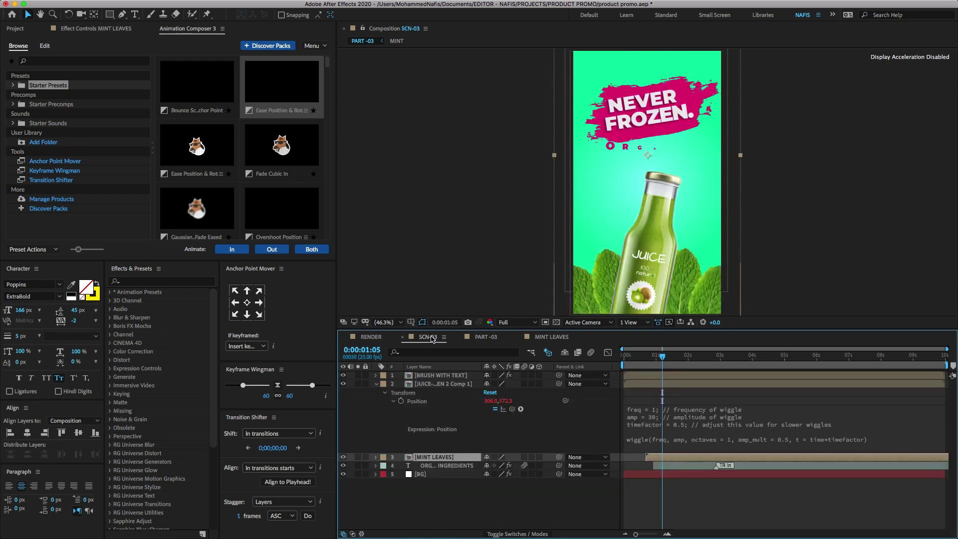
{"action": "left_click", "coordinate": [431, 384]}
{"action": "left_click_drag", "start_coordinate": [654, 357], "coordinate": [727, 375]}
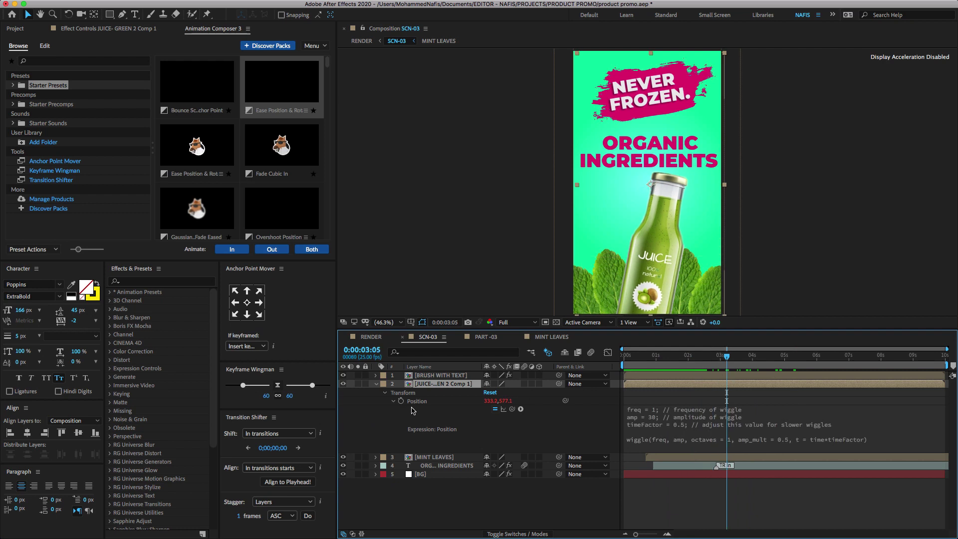
{"action": "left_click", "coordinate": [684, 434]}
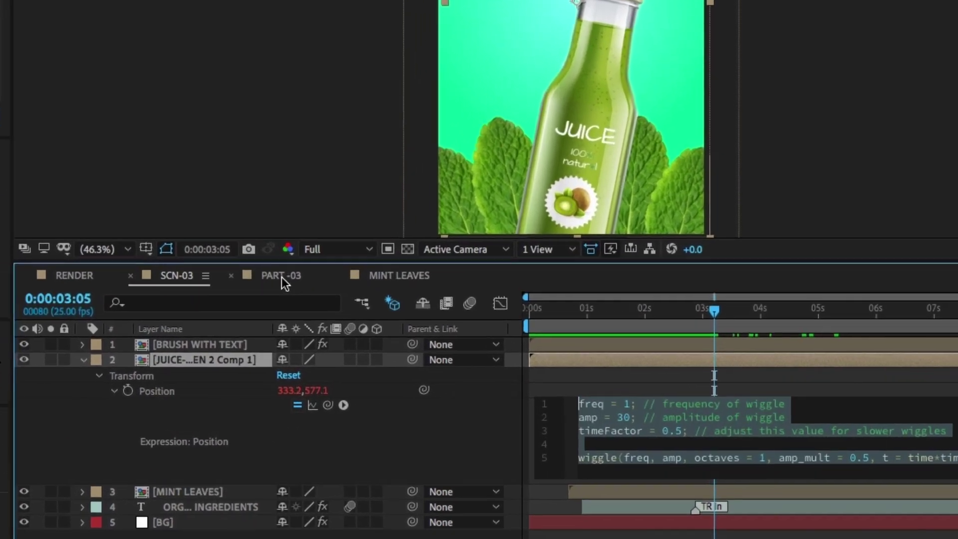
Add the copied wiggle expression to the Position of the juice bottle red precomp in PART -03.
{"action": "left_click", "coordinate": [486, 337]}
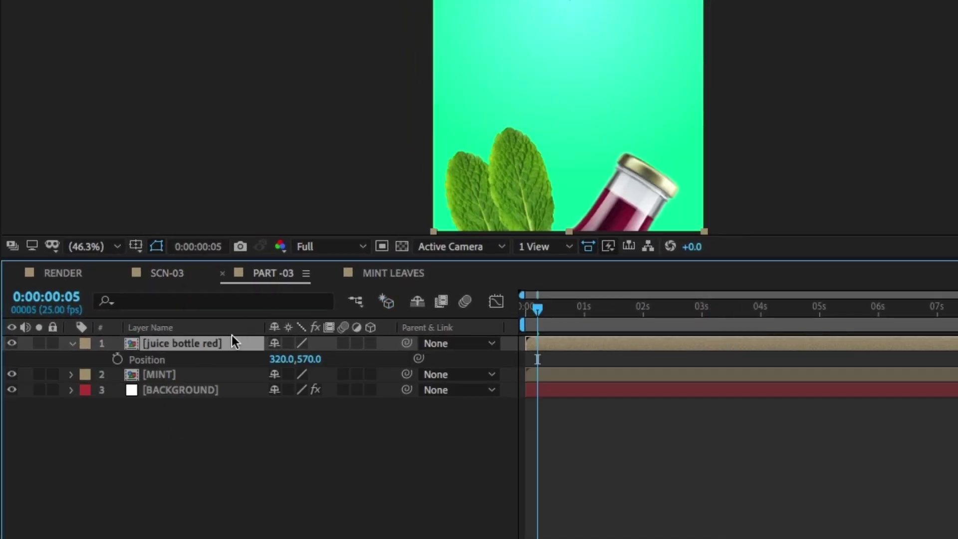
{"action": "left_click", "coordinate": [118, 360], "text": "alt"}
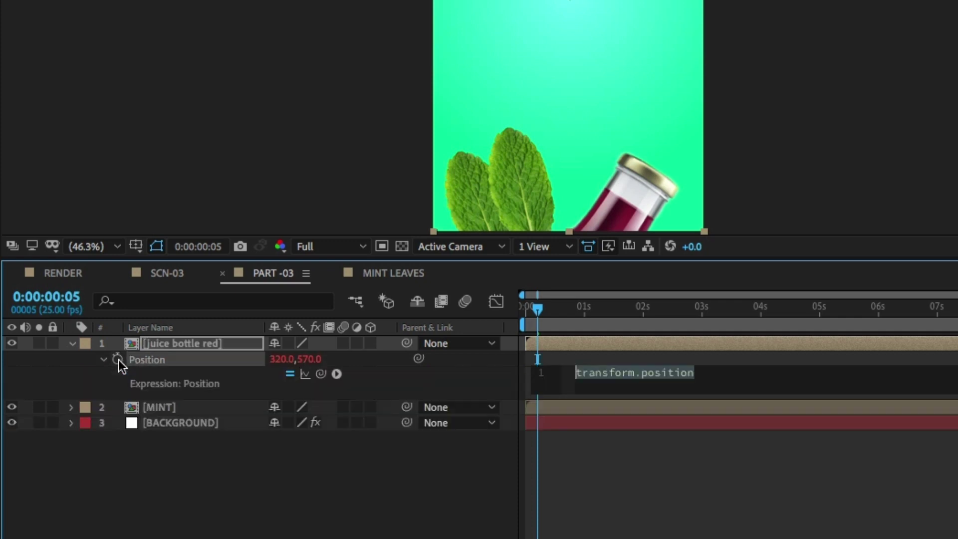
{"action": "key", "text": "ctrl+v"}
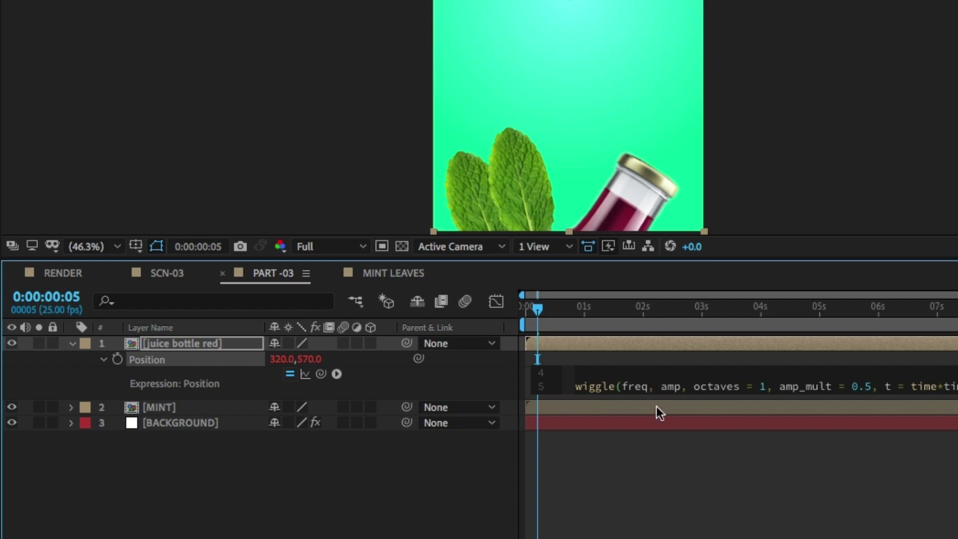
{"action": "left_click", "coordinate": [429, 487]}
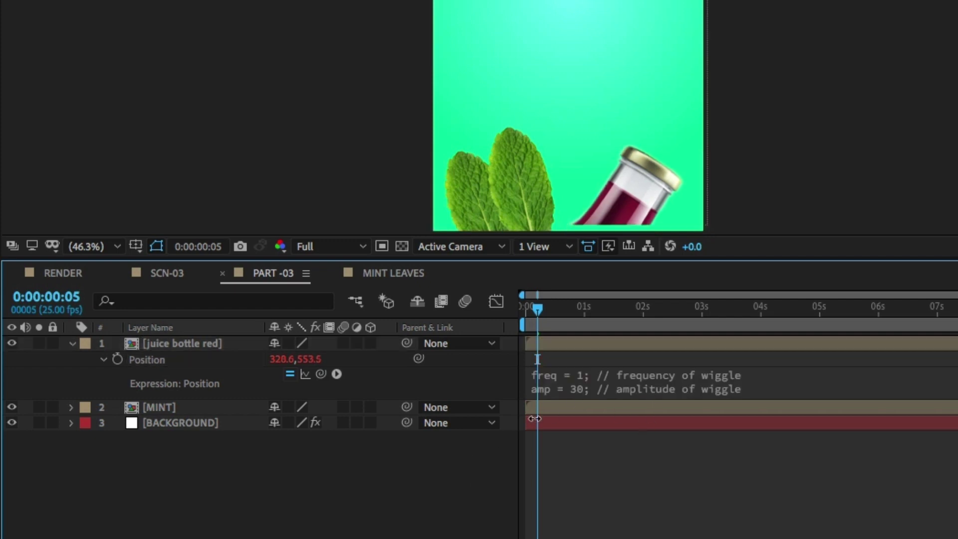
Preview the wiggle and move the red bottle down and slightly right so its cut-off base sits below the frame's lower edge.
{"action": "key", "text": "space"}
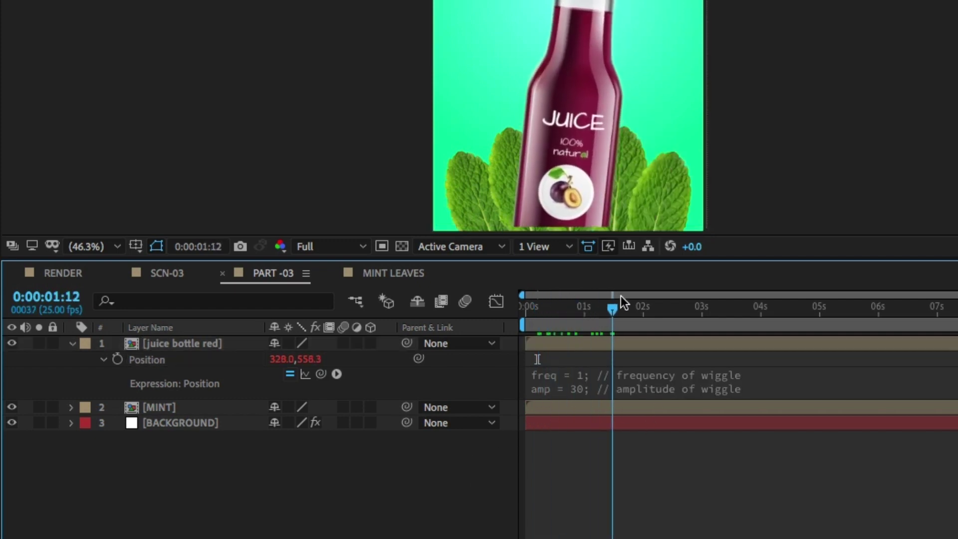
{"action": "left_click_drag", "start_coordinate": [590, 299], "coordinate": [568, 298]}
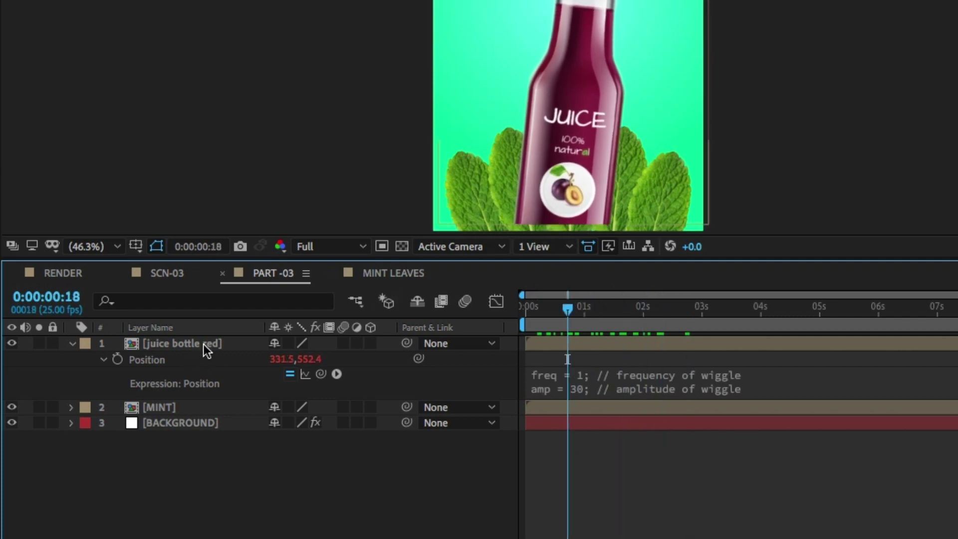
{"action": "left_click_drag", "start_coordinate": [591, 166], "coordinate": [600, 173]}
Return to the start of the PART -03 timeline, collapse the properties of all layers, and save the project.
{"action": "left_click_drag", "start_coordinate": [567, 309], "coordinate": [412, 332]}
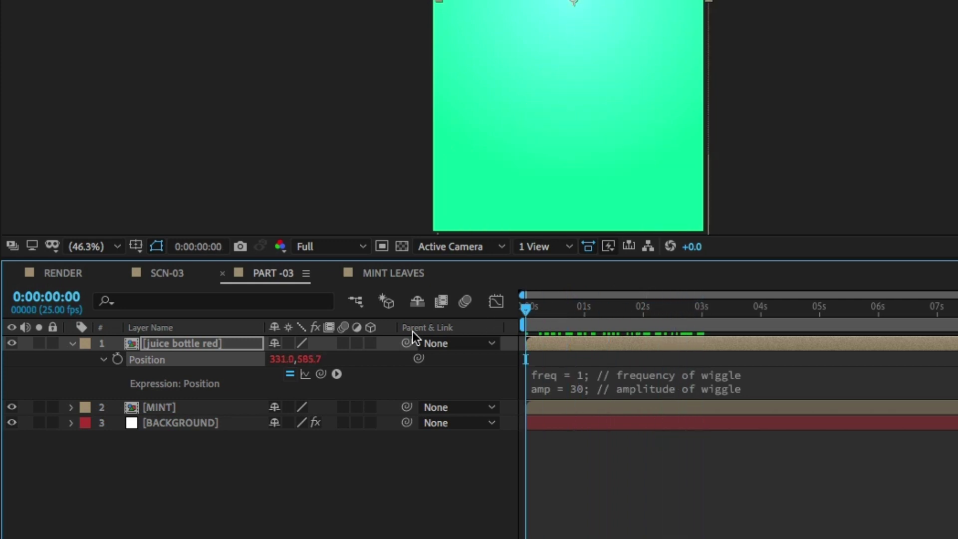
{"action": "key", "text": "super+a"}
{"action": "key", "text": "a"}
{"action": "key", "text": "a"}
{"action": "key", "text": "super+s"}
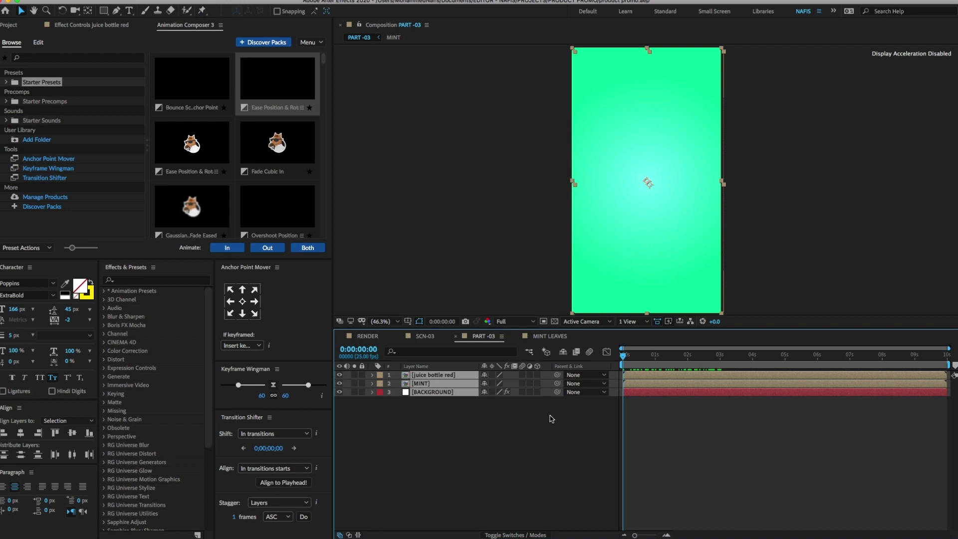
Collapse all layer properties in SCN-03 and copy the text of its ORGANIC INGREDIENTS layer.
{"action": "left_click", "coordinate": [193, 278]}
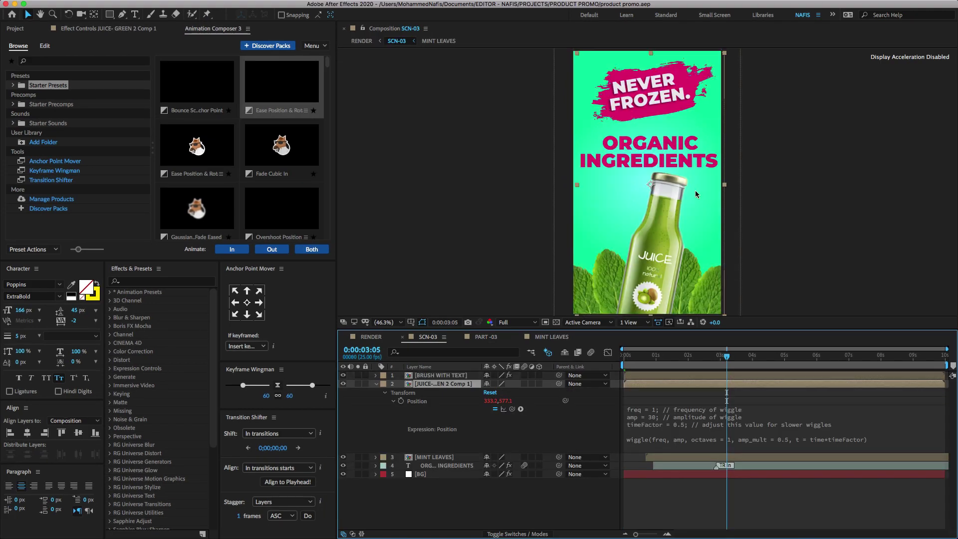
{"action": "left_click", "coordinate": [641, 163]}
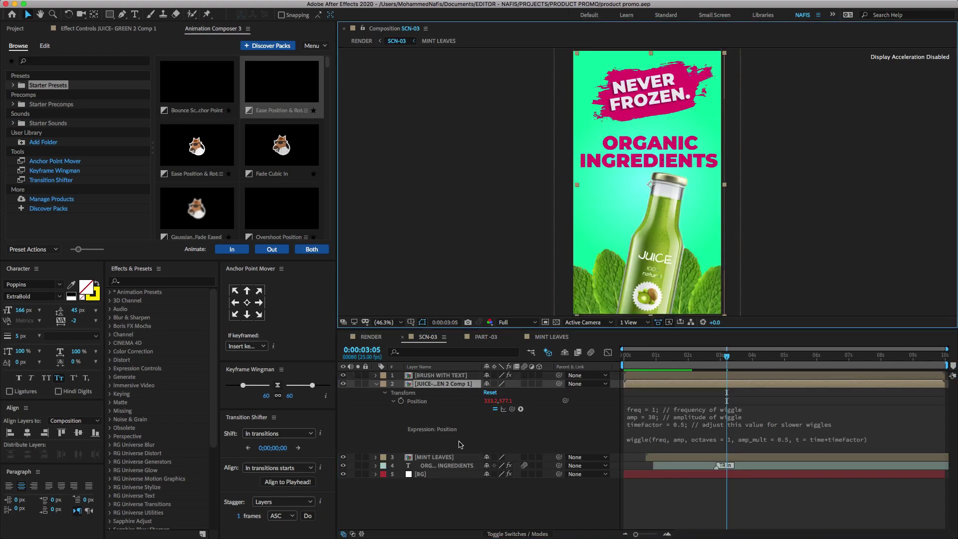
{"action": "key", "text": "super+a"}
{"action": "key", "text": "a"}
{"action": "key", "text": "a"}
{"action": "left_click", "coordinate": [460, 473]}
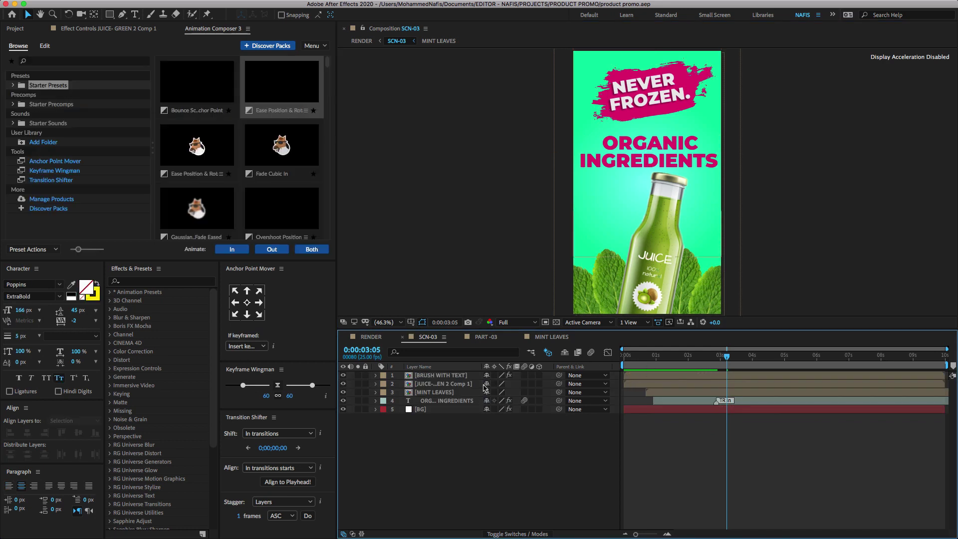
{"action": "left_click", "coordinate": [443, 401]}
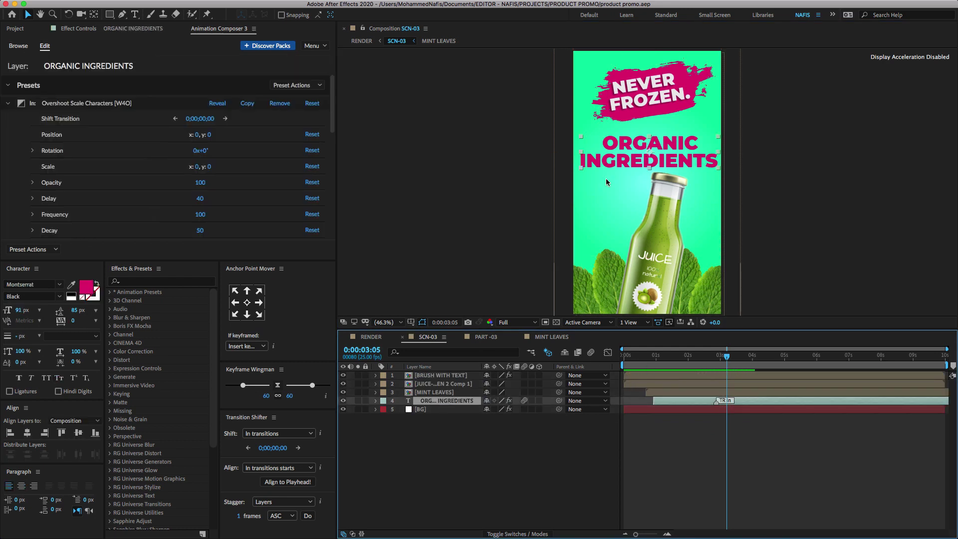
{"action": "double_click", "coordinate": [638, 159]}
{"action": "key", "text": "super+c"}
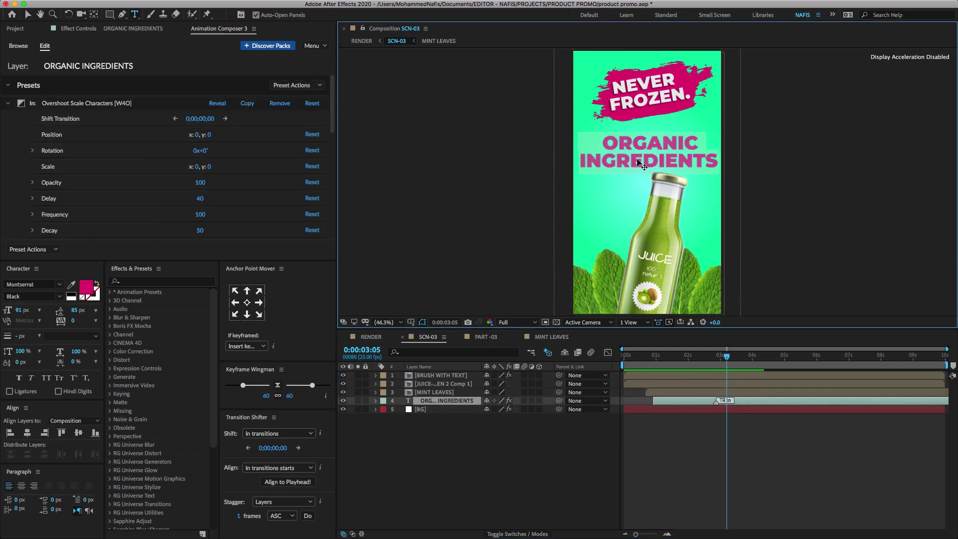
Create a new text layer in PART -03 containing the copied ORGANIC INGREDIENTS text.
{"action": "left_click", "coordinate": [501, 339]}
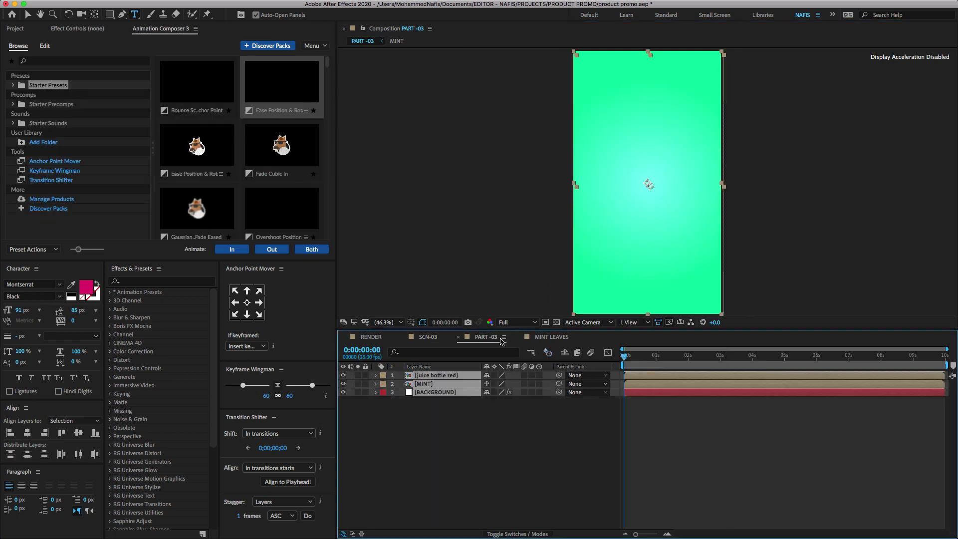
{"action": "right_click", "coordinate": [484, 442]}
{"action": "mouse_move", "coordinate": [529, 432]}
{"action": "left_click", "coordinate": [618, 444]}
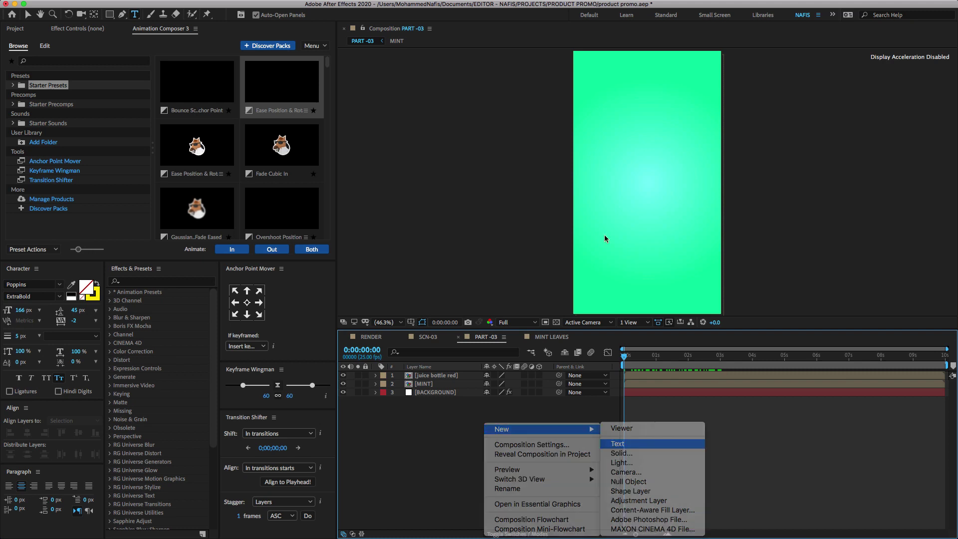
{"action": "key", "text": "super+v"}
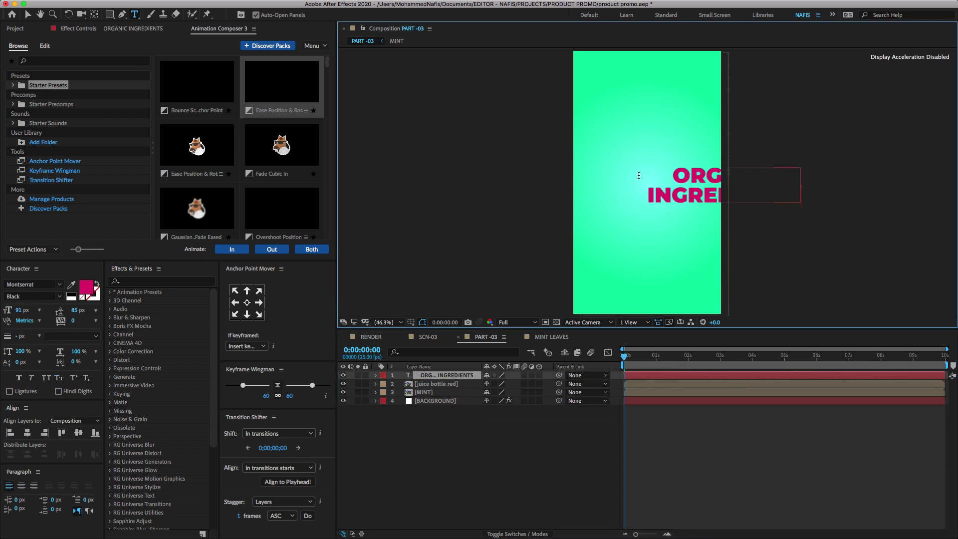
{"action": "left_click", "coordinate": [28, 14]}
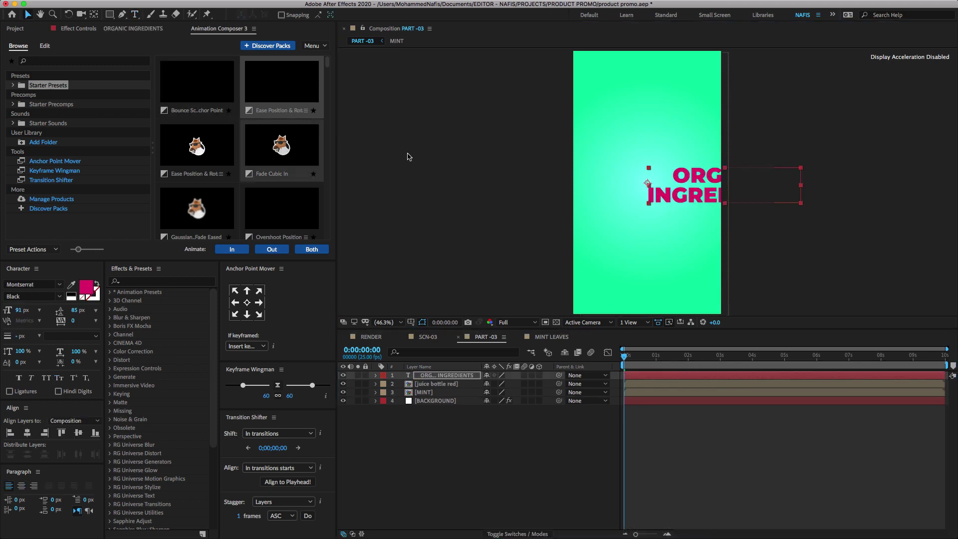
Center the anchor point of the ORGANIC INGREDIENTS text and move the text to the horizontal middle of the frame's upper half.
{"action": "left_click", "coordinate": [683, 190]}
{"action": "key", "text": "super+alt+Home"}
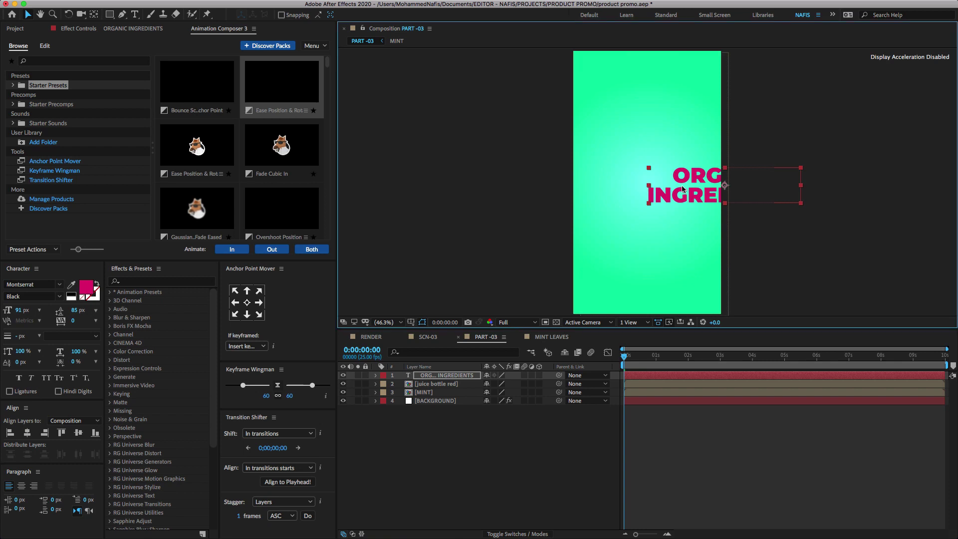
{"action": "left_click_drag", "start_coordinate": [686, 190], "coordinate": [614, 149]}
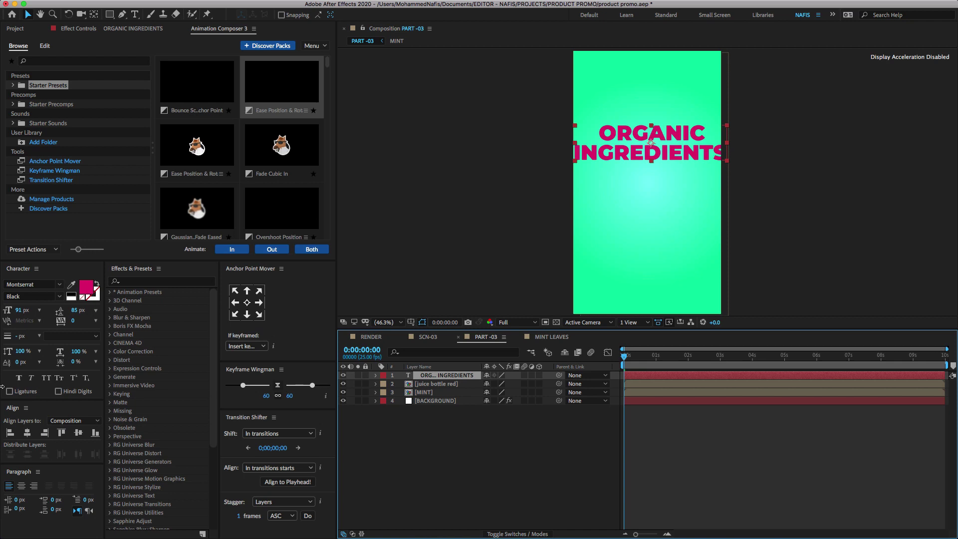
Set the ORGANIC INGREDIENTS text to a font size of 80 px and a leading of 76 px.
{"action": "left_click_drag", "start_coordinate": [19, 311], "coordinate": [11, 308]}
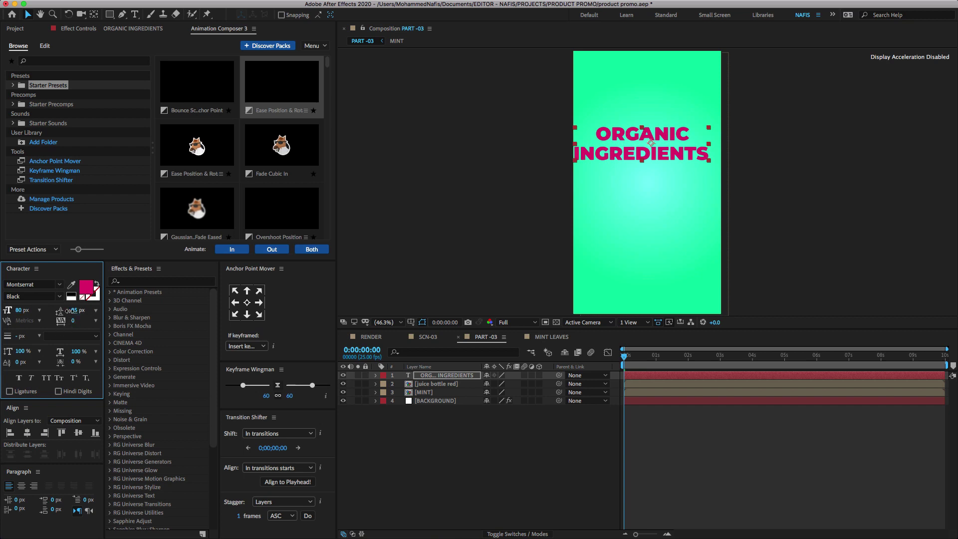
{"action": "left_click_drag", "start_coordinate": [67, 311], "coordinate": [63, 311]}
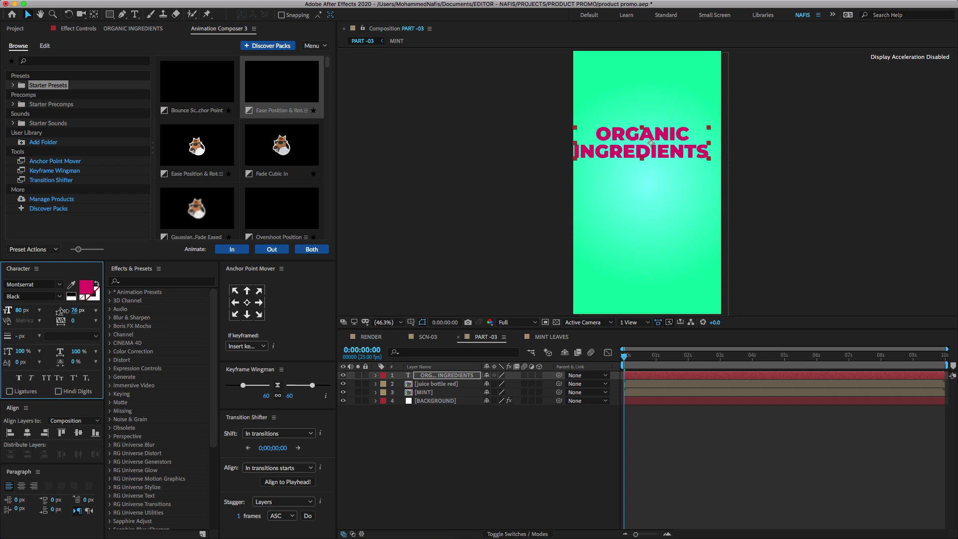
{"action": "left_click", "coordinate": [452, 443]}
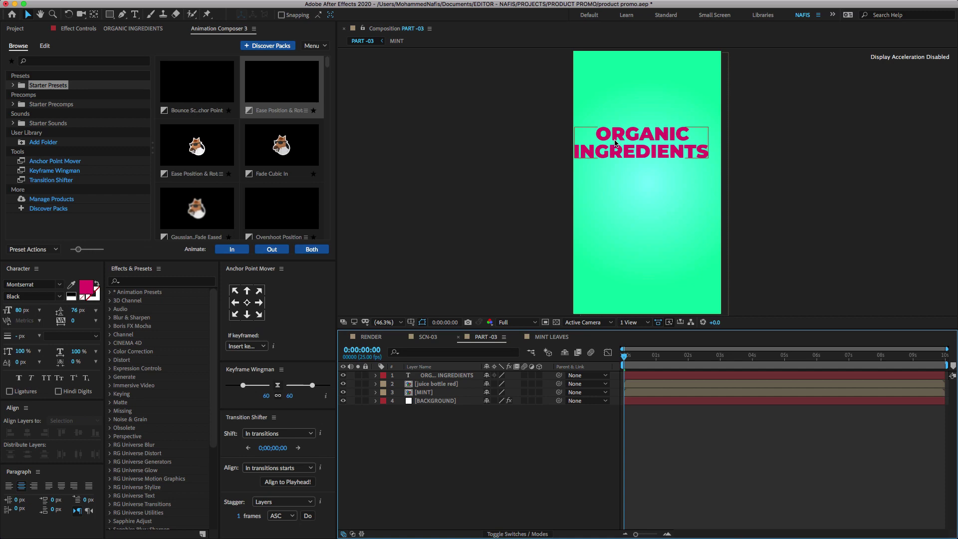
Shift the ORGANIC INGREDIENTS text slightly so it sits horizontally centered in the frame.
{"action": "left_click", "coordinate": [633, 149]}
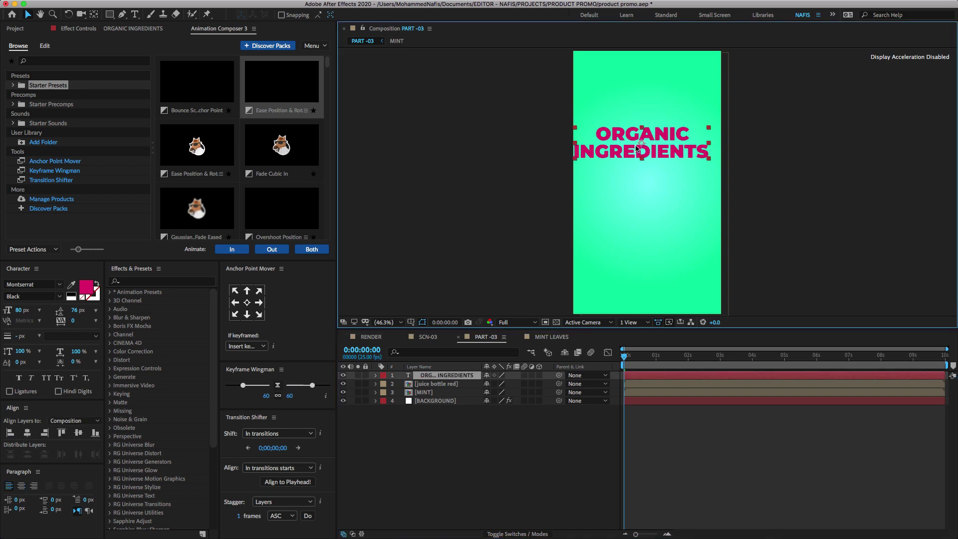
{"action": "left_click_drag", "start_coordinate": [638, 150], "coordinate": [645, 151]}
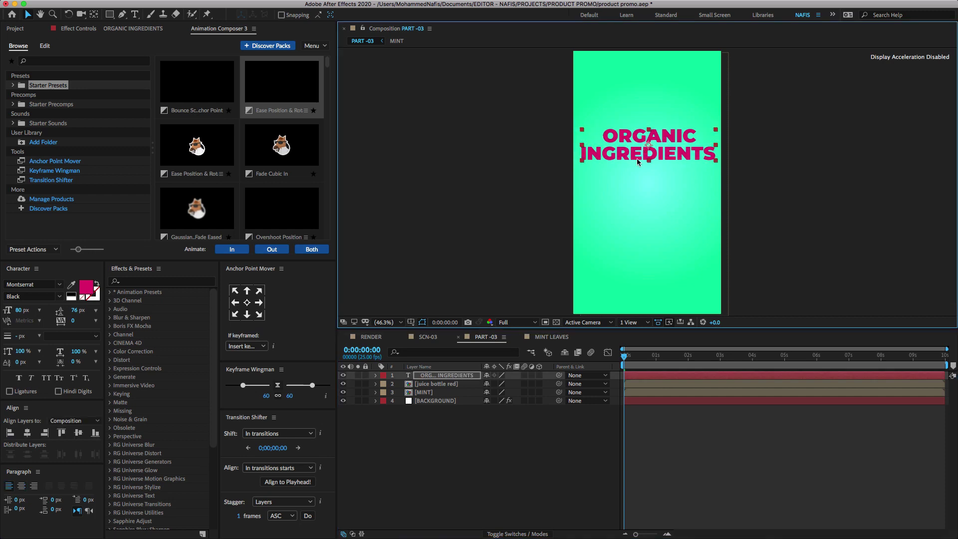
Check how the title in SCN-03 animates and apply the Scale Characters Randomly preset in and out to the ORGANIC INGREDIENTS text in PART -03.
{"action": "left_click", "coordinate": [448, 340]}
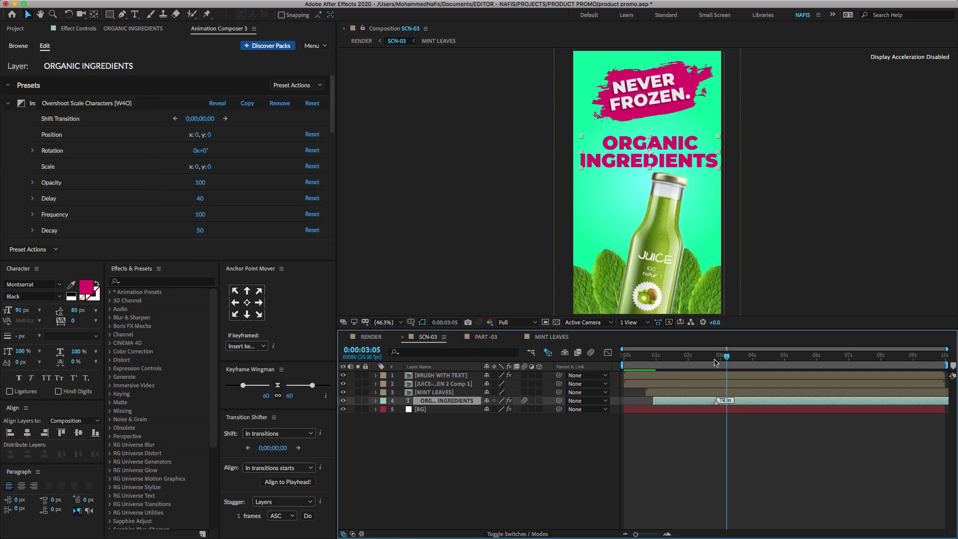
{"action": "left_click_drag", "start_coordinate": [716, 362], "coordinate": [679, 368]}
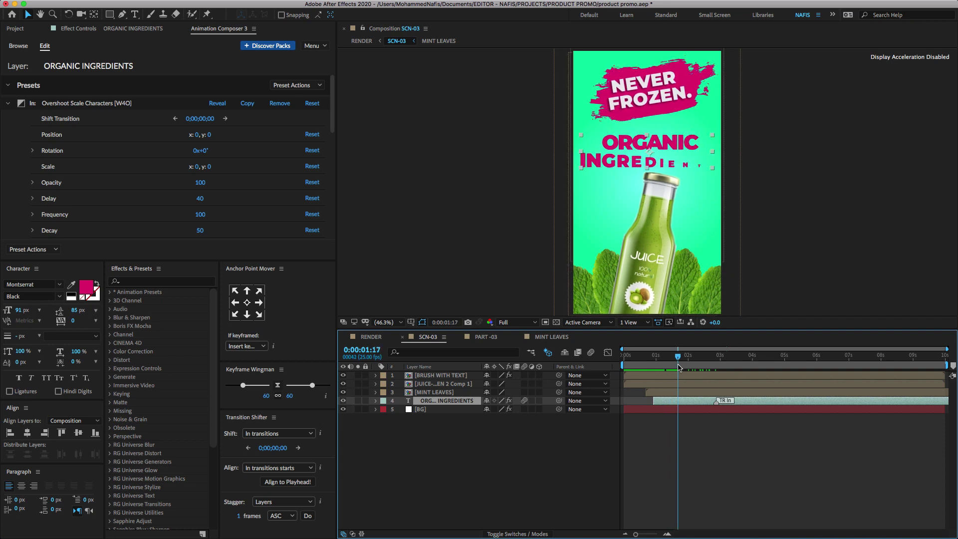
{"action": "left_click", "coordinate": [482, 341]}
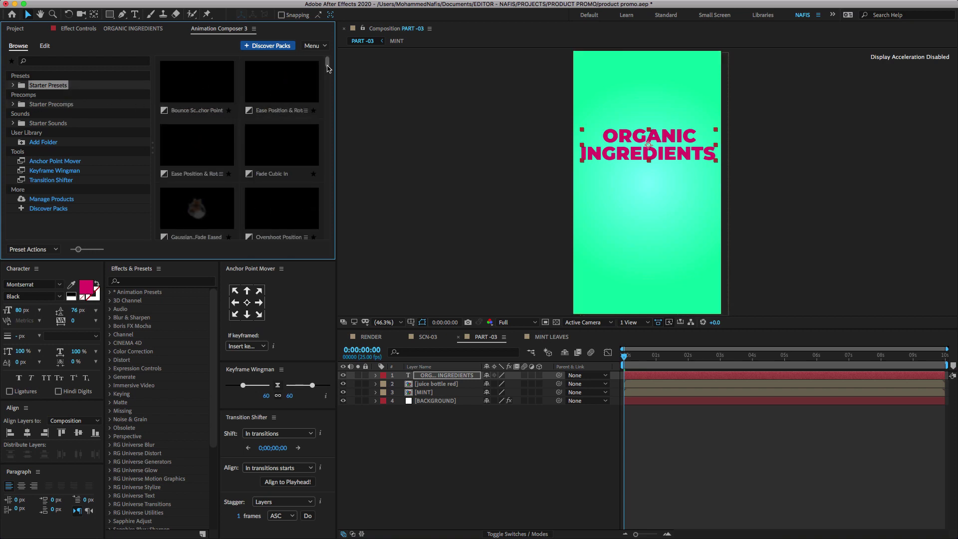
{"action": "scroll", "coordinate": [325, 87], "scroll_direction": "down", "scroll_amount": 5}
{"action": "left_click_drag", "start_coordinate": [325, 86], "coordinate": [324, 105]}
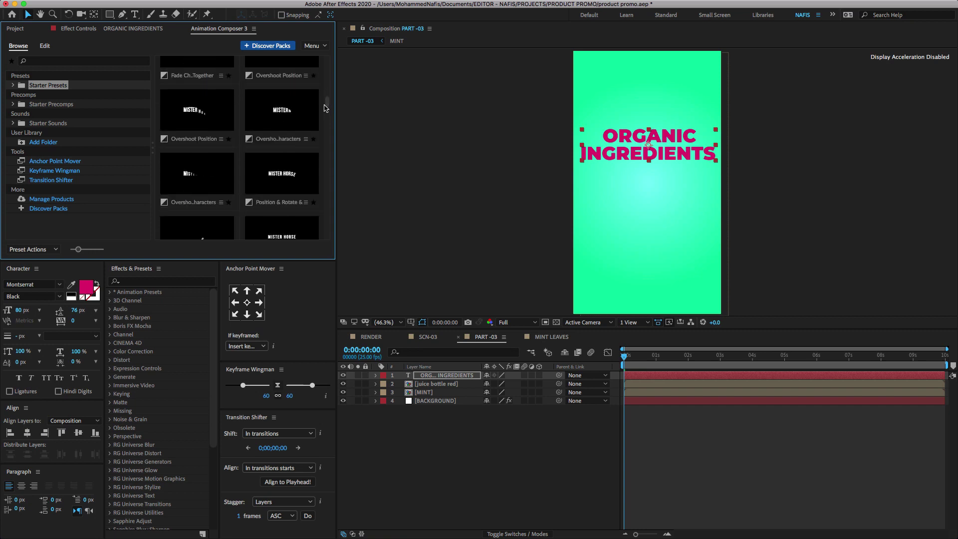
{"action": "left_click_drag", "start_coordinate": [325, 107], "coordinate": [325, 116]}
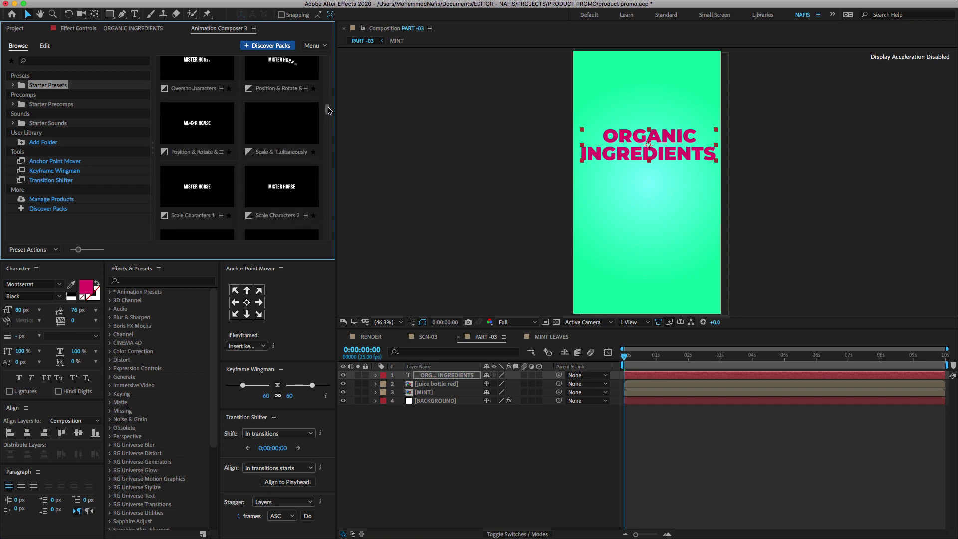
{"action": "left_click_drag", "start_coordinate": [328, 109], "coordinate": [328, 114]}
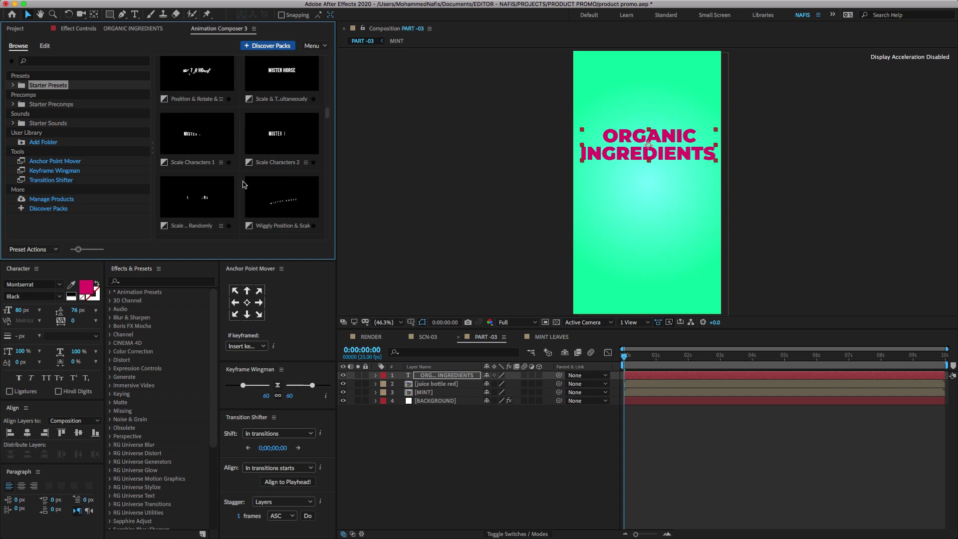
{"action": "left_click", "coordinate": [222, 215]}
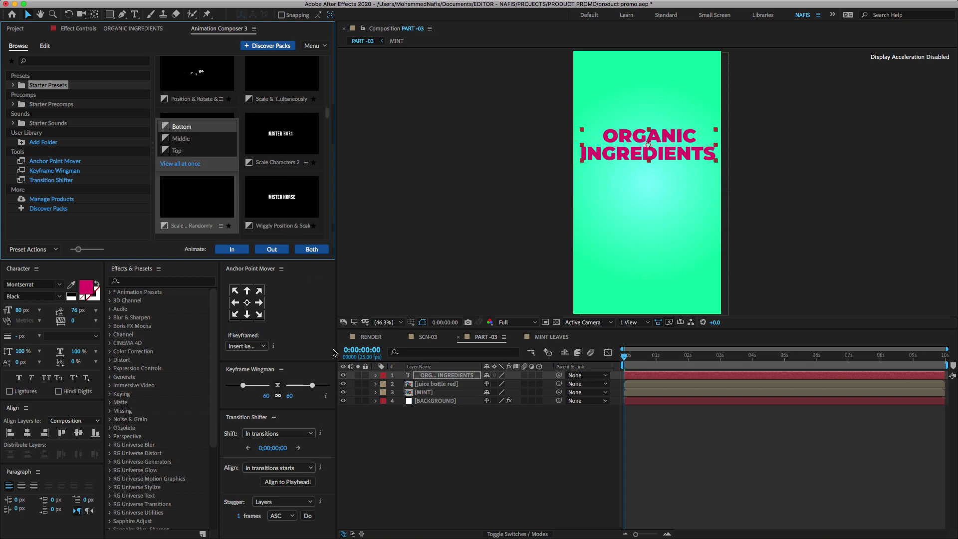
{"action": "double_click", "coordinate": [204, 200]}
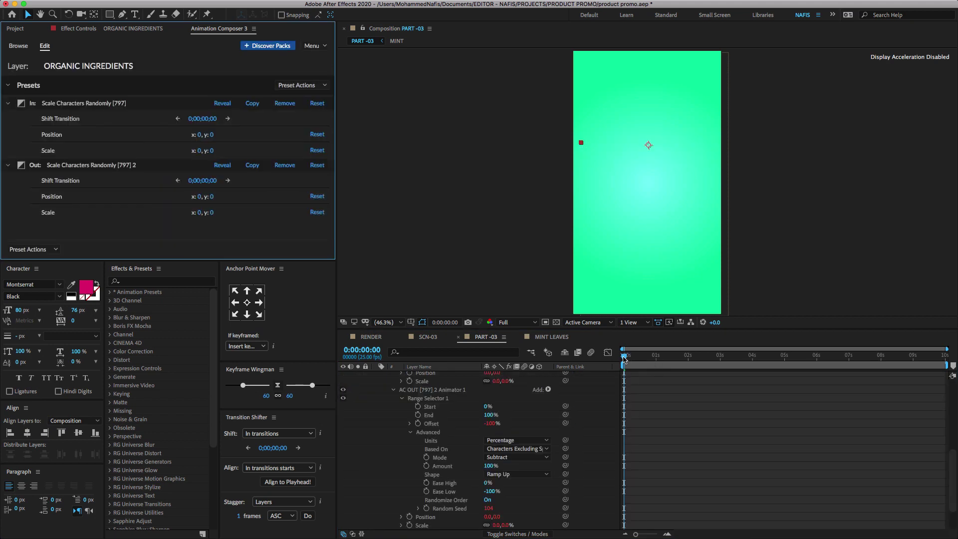
Collapse all layer properties in PART -03 and shift the ORGANIC INGREDIENTS layer to start about one second into the composition.
{"action": "mouse_move", "coordinate": [624, 358]}
{"action": "left_mouse_down"}
{"action": "mouse_move", "coordinate": [673, 358]}
{"action": "mouse_move", "coordinate": [621, 350]}
{"action": "left_mouse_up"}
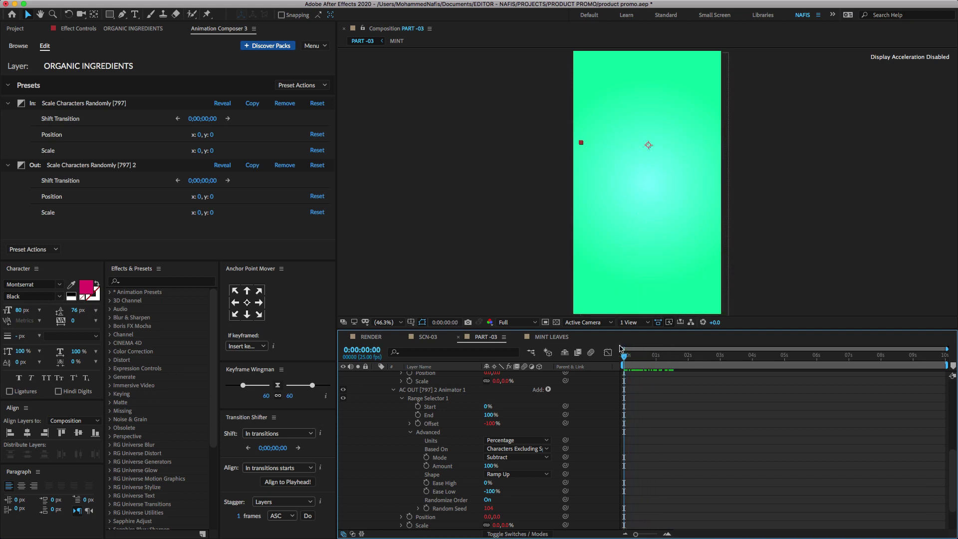
{"action": "key", "text": "super+a"}
{"action": "key", "text": "u"}
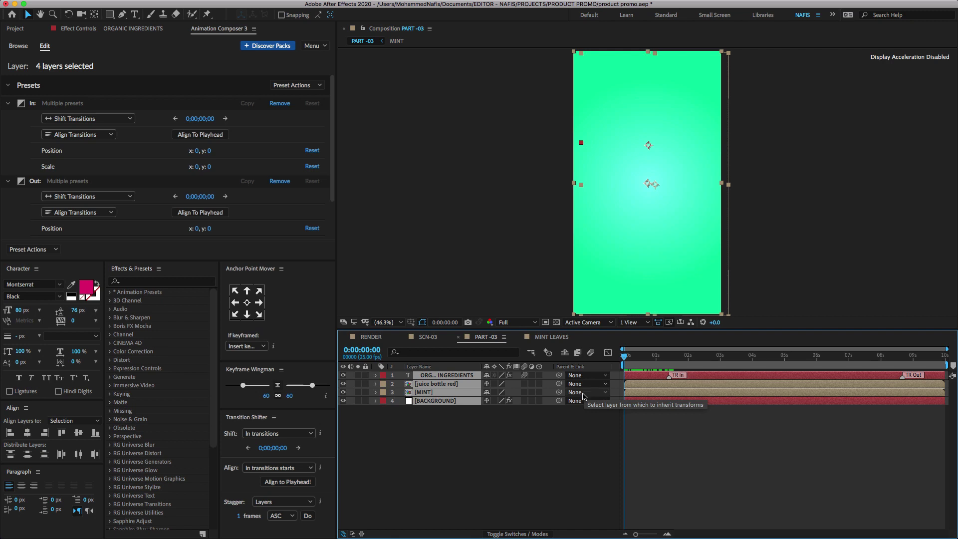
{"action": "left_click", "coordinate": [550, 444]}
{"action": "left_click_drag", "start_coordinate": [624, 356], "coordinate": [670, 379]}
{"action": "left_click", "coordinate": [458, 375]}
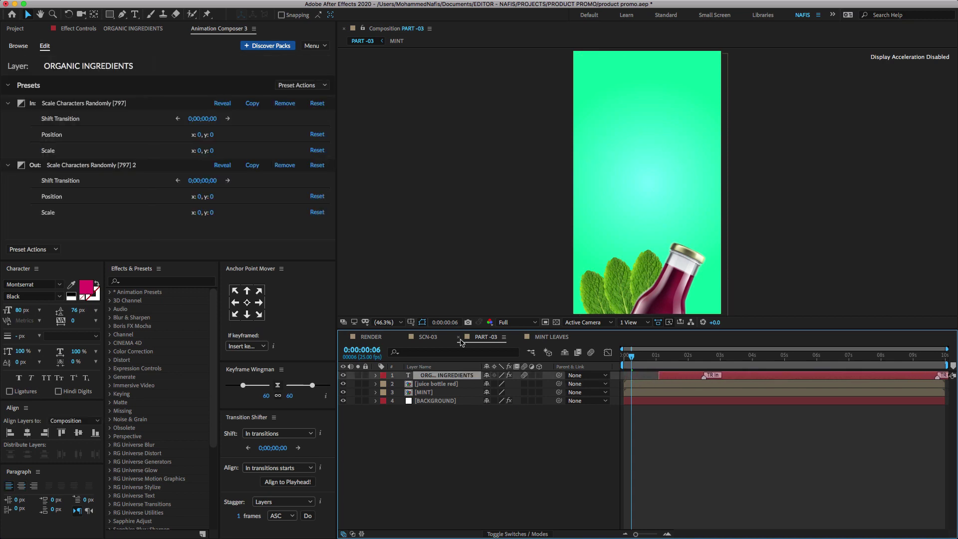
Find the brush-stroke image Asset_1-removebg-preview.png in the ASSETS folder and place it in PART -03 as the topmost layer, high in the frame.
{"action": "left_click", "coordinate": [442, 338]}
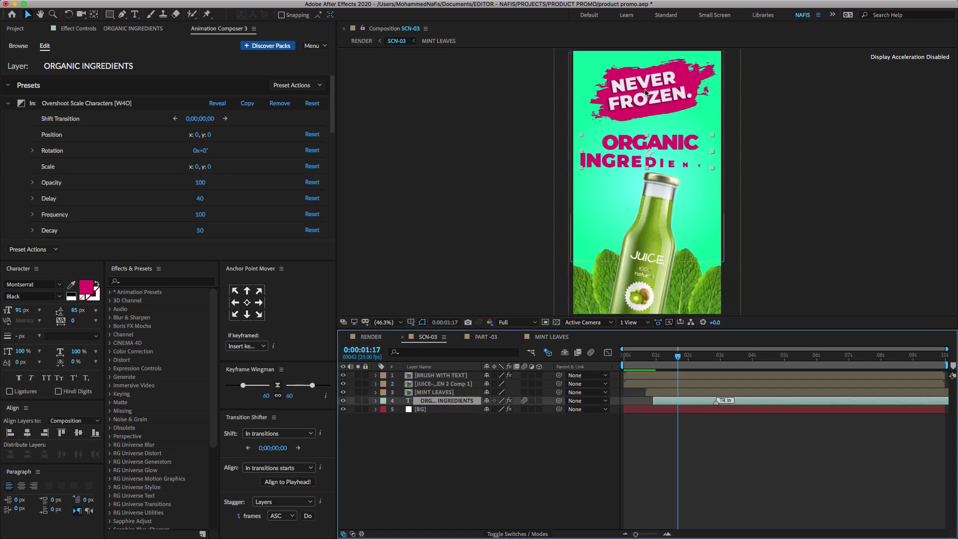
{"action": "left_click", "coordinate": [15, 29]}
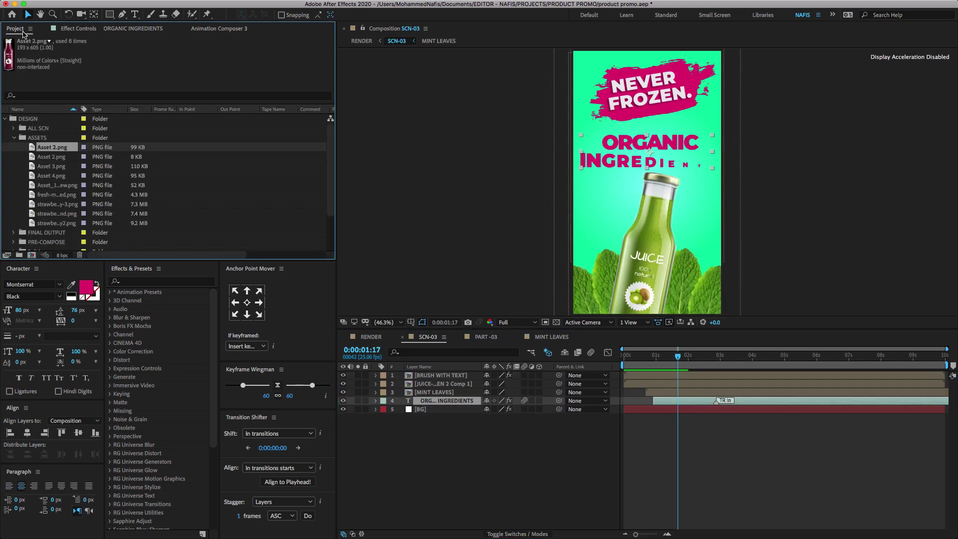
{"action": "left_click", "coordinate": [42, 223]}
{"action": "left_click", "coordinate": [41, 213]}
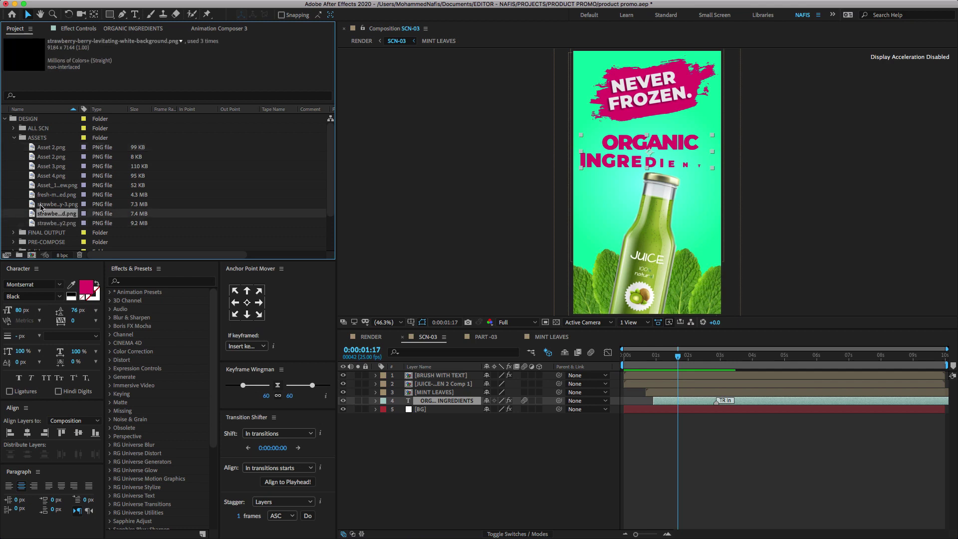
{"action": "left_click", "coordinate": [43, 195]}
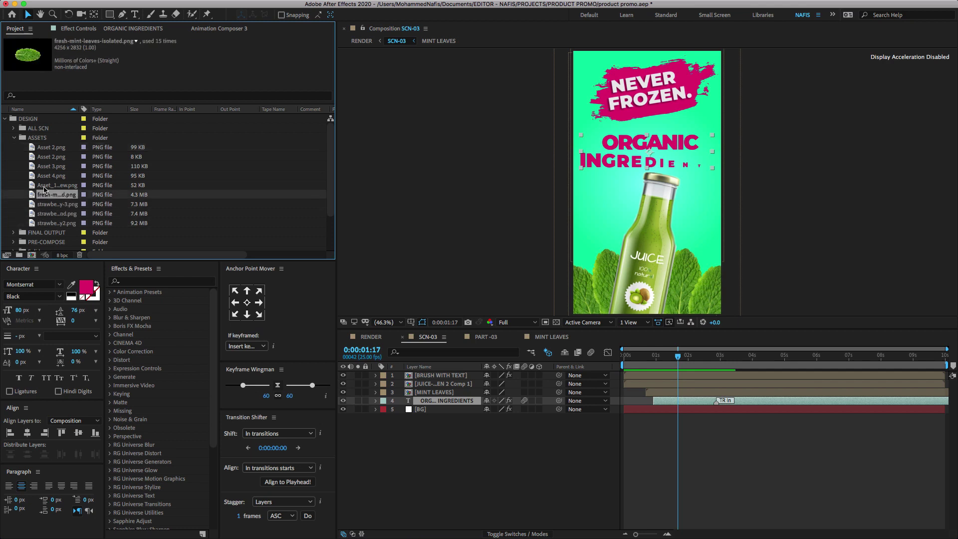
{"action": "left_click", "coordinate": [46, 185]}
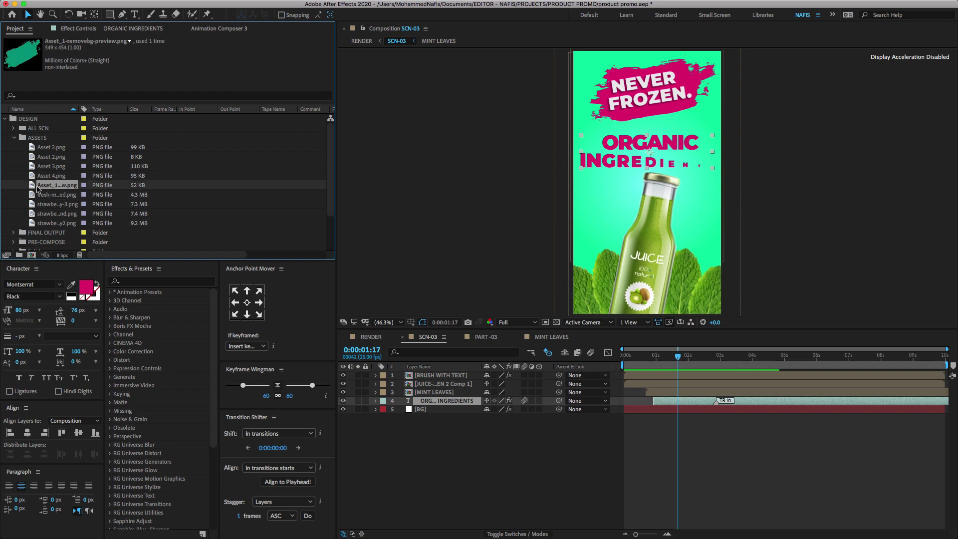
{"action": "left_click", "coordinate": [483, 337]}
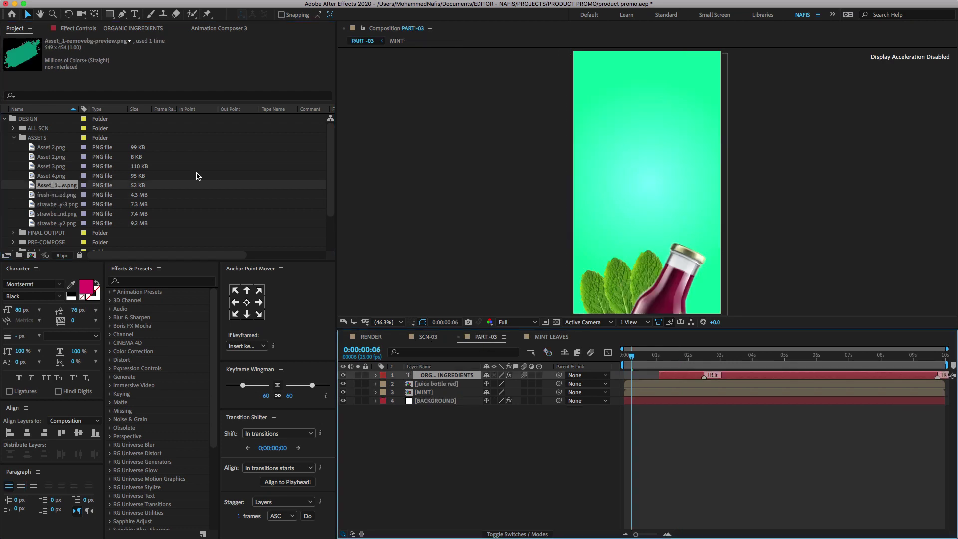
{"action": "mouse_move", "coordinate": [31, 189]}
{"action": "left_mouse_down"}
{"action": "mouse_move", "coordinate": [392, 206]}
{"action": "mouse_move", "coordinate": [504, 334]}
{"action": "mouse_move", "coordinate": [473, 375]}
{"action": "left_mouse_up"}
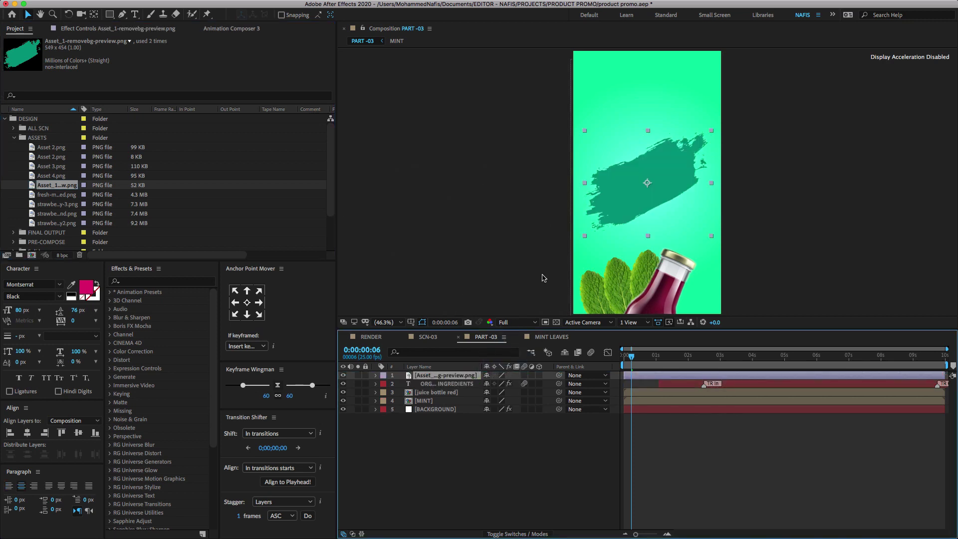
{"action": "left_click_drag", "start_coordinate": [653, 201], "coordinate": [655, 127]}
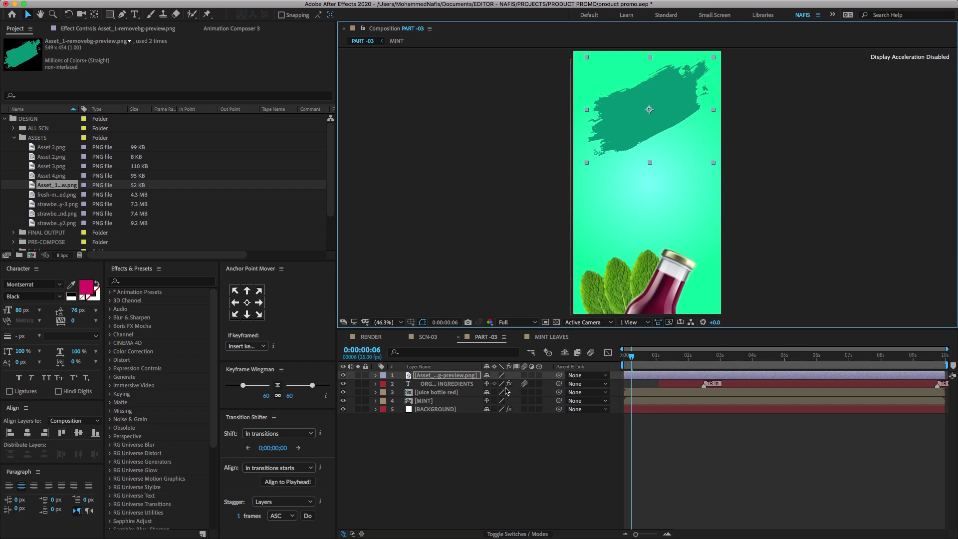
Rotate the brush-stroke layer to 21° and try its scale at 93% before resetting it to 100%.
{"action": "key", "text": "r"}
{"action": "left_click_drag", "start_coordinate": [497, 388], "coordinate": [506, 386]}
{"action": "left_click", "coordinate": [466, 378]}
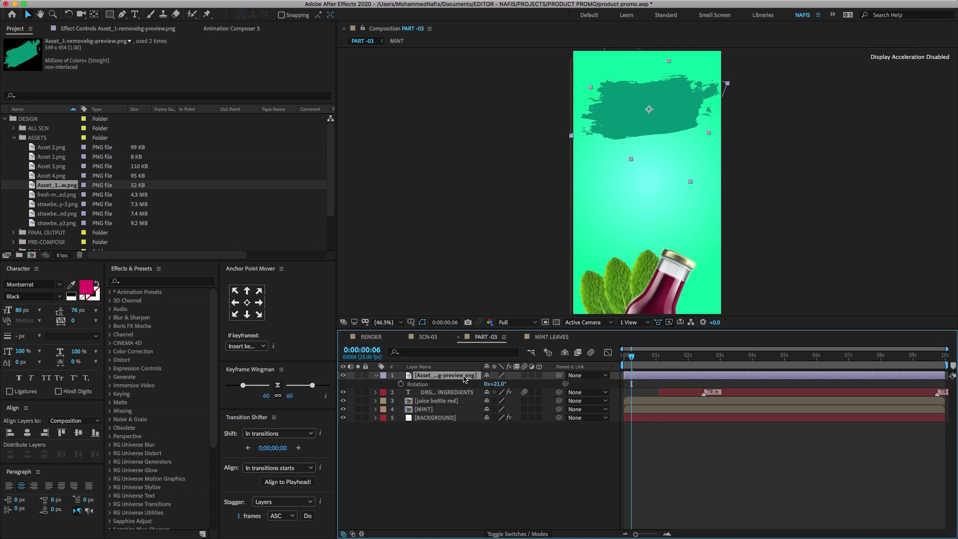
{"action": "left_click_drag", "start_coordinate": [514, 386], "coordinate": [510, 386]}
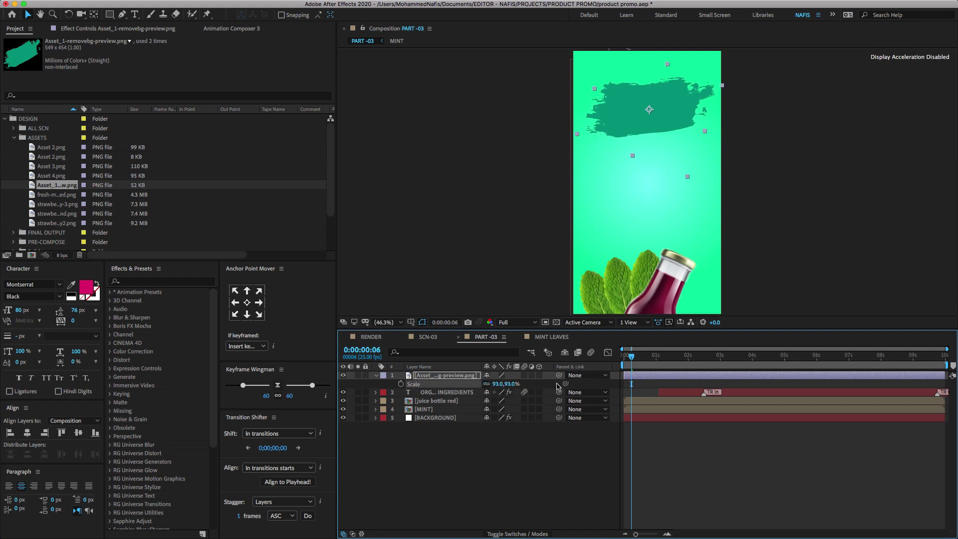
{"action": "type", "text": "100"}
{"action": "key", "text": "Return"}
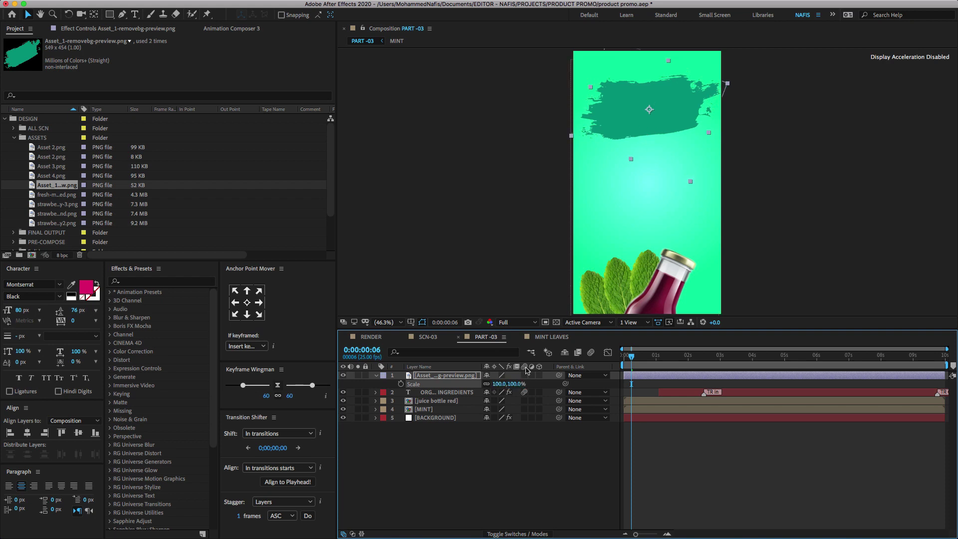
Set the brush-stroke layer's rotation to 17° and compare it with SCN-03.
{"action": "left_click", "coordinate": [464, 375]}
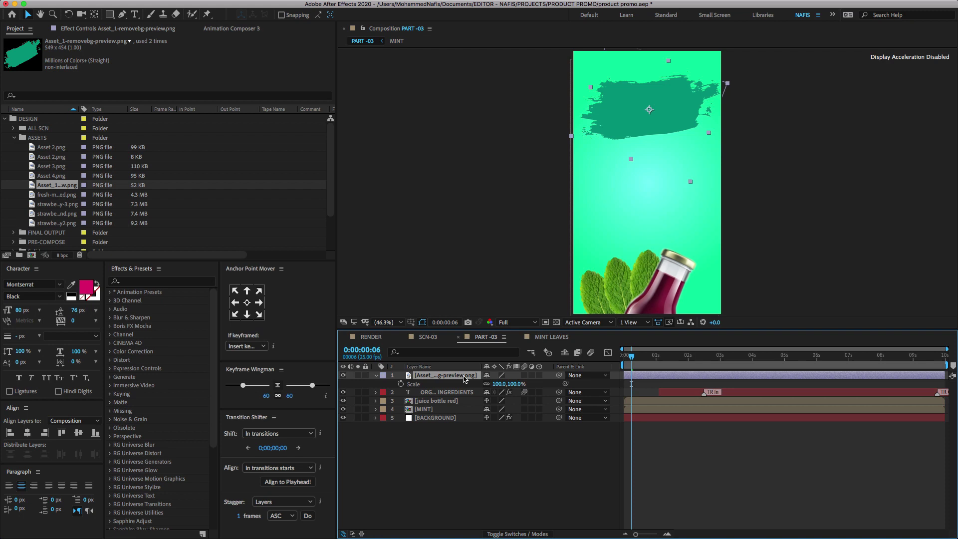
{"action": "key", "text": "r"}
{"action": "left_click_drag", "start_coordinate": [502, 384], "coordinate": [499, 384]}
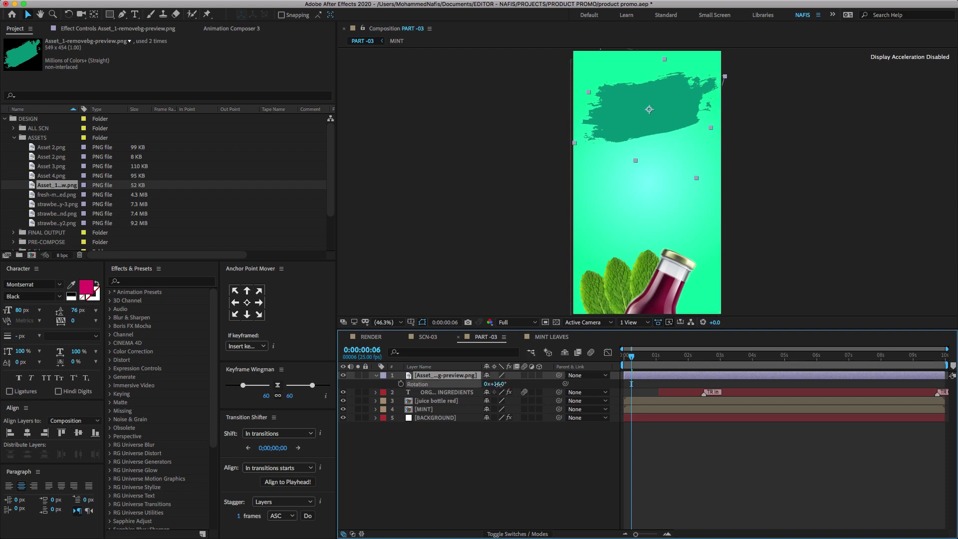
{"action": "left_click", "coordinate": [428, 337]}
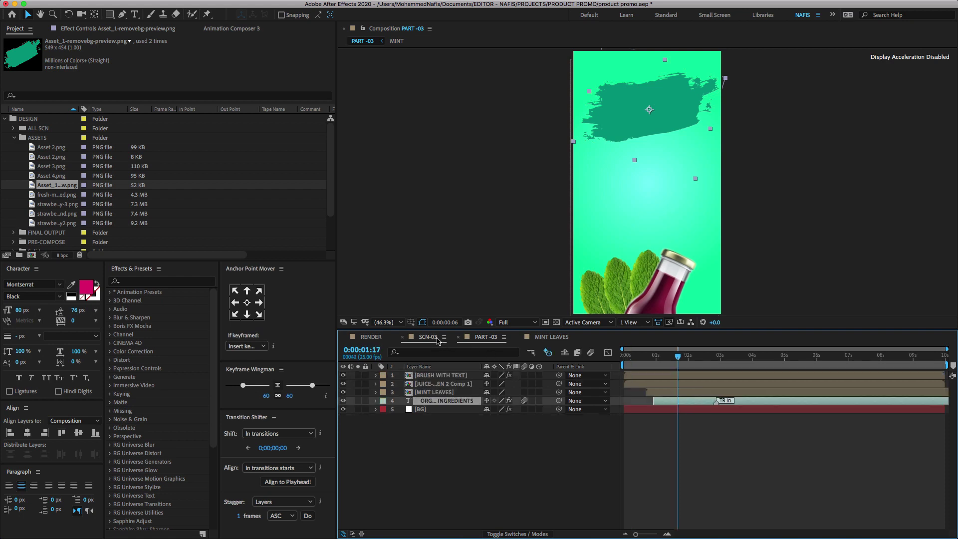
{"action": "left_click", "coordinate": [496, 338]}
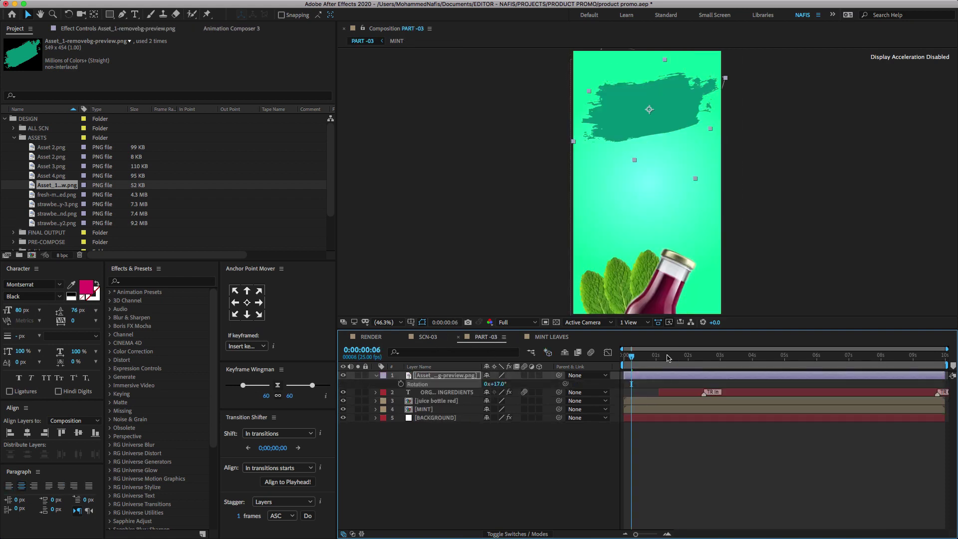
Nudge the brush stroke straight down until it sits just above the middle of the frame.
{"action": "left_click", "coordinate": [453, 376]}
{"action": "key", "text": "shift+Down"}
{"action": "key", "text": "shift+Down"}
{"action": "key", "text": "shift+Down"}
{"action": "key", "text": "shift+Down"}
{"action": "key", "text": "shift+Down"}
{"action": "key", "text": "shift+Down"}
{"action": "key", "text": "shift+Down"}
{"action": "key", "text": "shift+Down"}
{"action": "key", "text": "shift+Down"}
{"action": "key", "text": "shift+Down"}
{"action": "key", "text": "shift+Down"}
{"action": "key", "text": "shift+Down"}
{"action": "key", "text": "shift+Down"}
{"action": "key", "text": "shift+Down"}
{"action": "key", "text": "shift+Down"}
{"action": "key", "text": "shift+Down"}
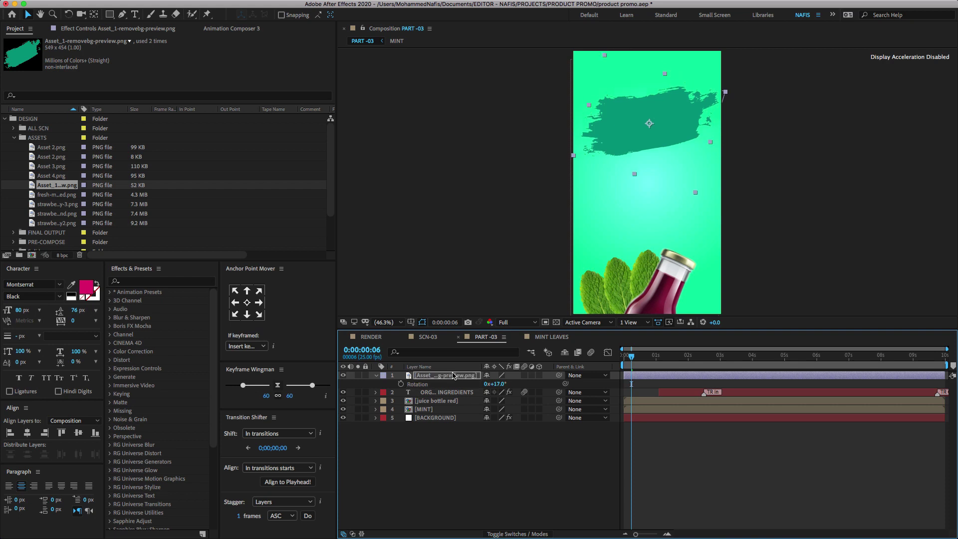
{"action": "key", "text": "shift+Down"}
{"action": "key", "text": "shift+Down"}
{"action": "key", "text": "shift+Down"}
{"action": "key", "text": "shift+Down"}
{"action": "key", "text": "shift+Down"}
{"action": "key", "text": "shift+Down"}
{"action": "key", "text": "shift+Down"}
{"action": "key", "text": "shift+Down"}
{"action": "key", "text": "shift+Down"}
{"action": "key", "text": "shift+Down"}
{"action": "key", "text": "shift+Down"}
{"action": "key", "text": "shift+Down"}
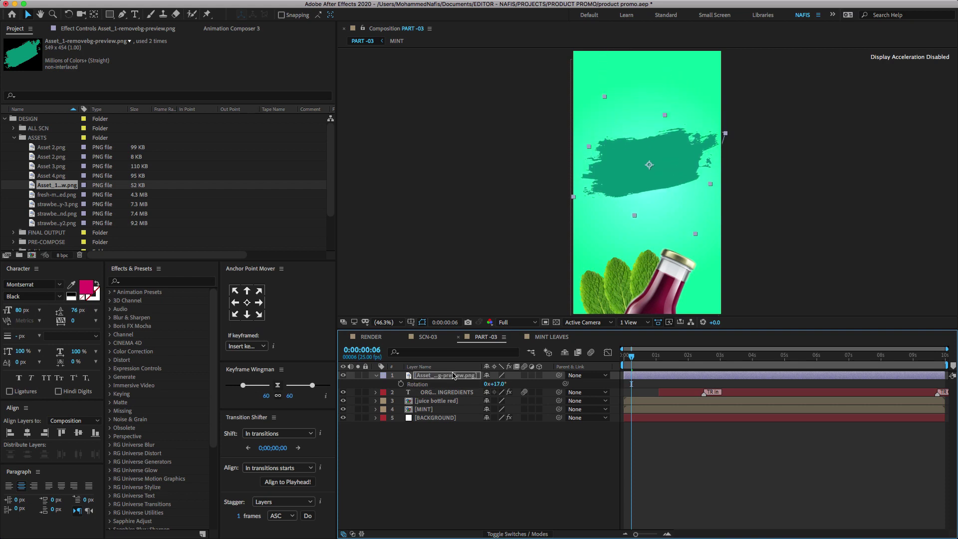
{"action": "key", "text": "shift+Up"}
{"action": "key", "text": "shift+Up"}
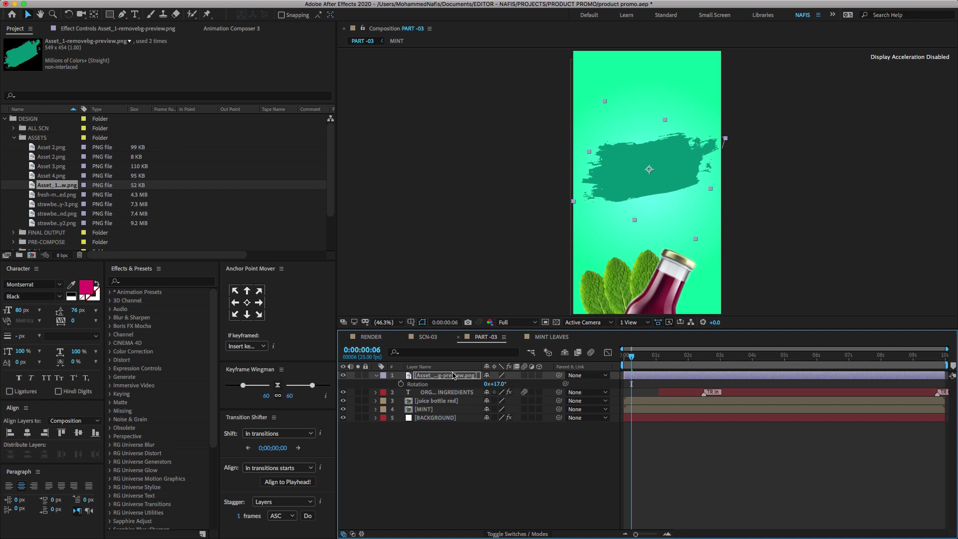
{"action": "key", "text": "shift+Down"}
{"action": "key", "text": "shift+Down"}
Rename the brush-stroke image layer to "brush" and return to the PART -03 composition view.
{"action": "double_click", "coordinate": [453, 376]}
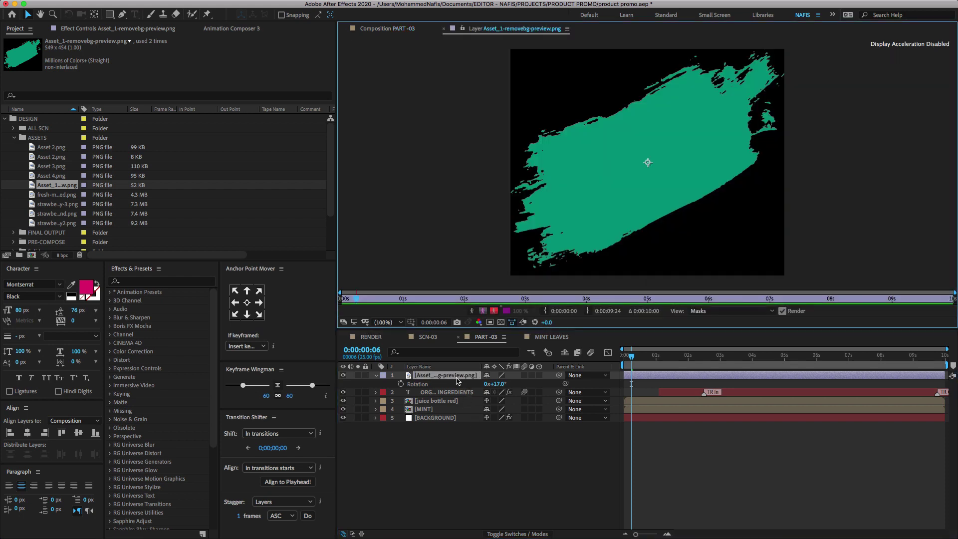
{"action": "right_click", "coordinate": [457, 381]}
{"action": "left_click", "coordinate": [479, 529]}
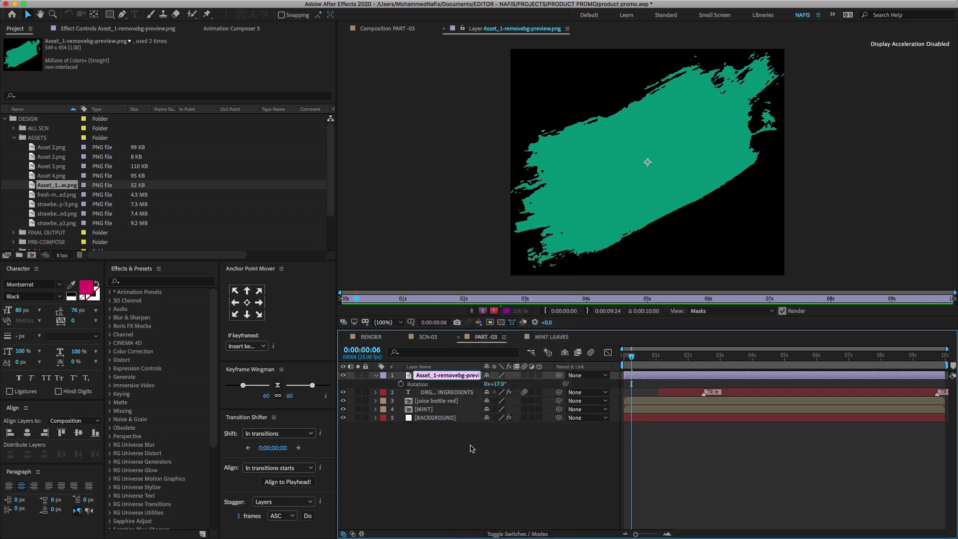
{"action": "type", "text": "brush"}
{"action": "left_click", "coordinate": [474, 449]}
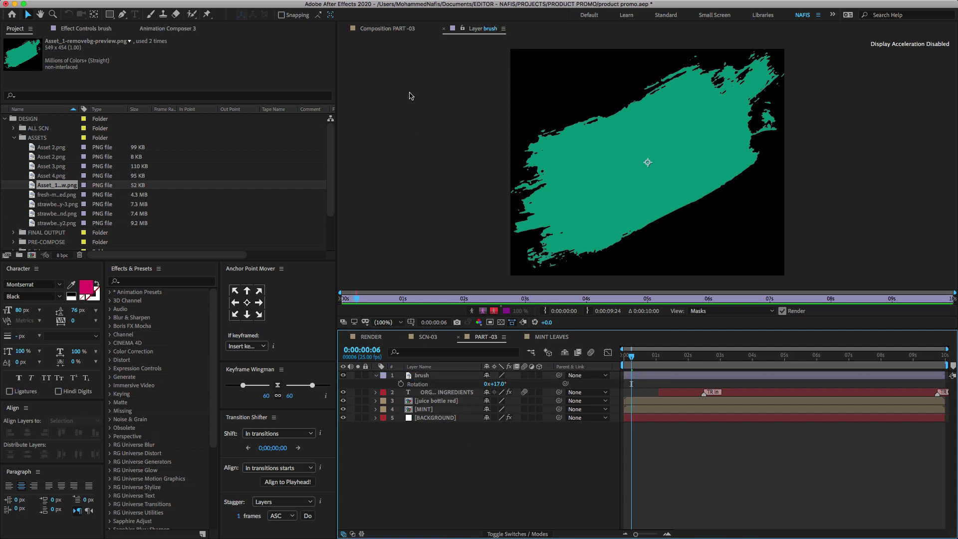
{"action": "left_click", "coordinate": [394, 29]}
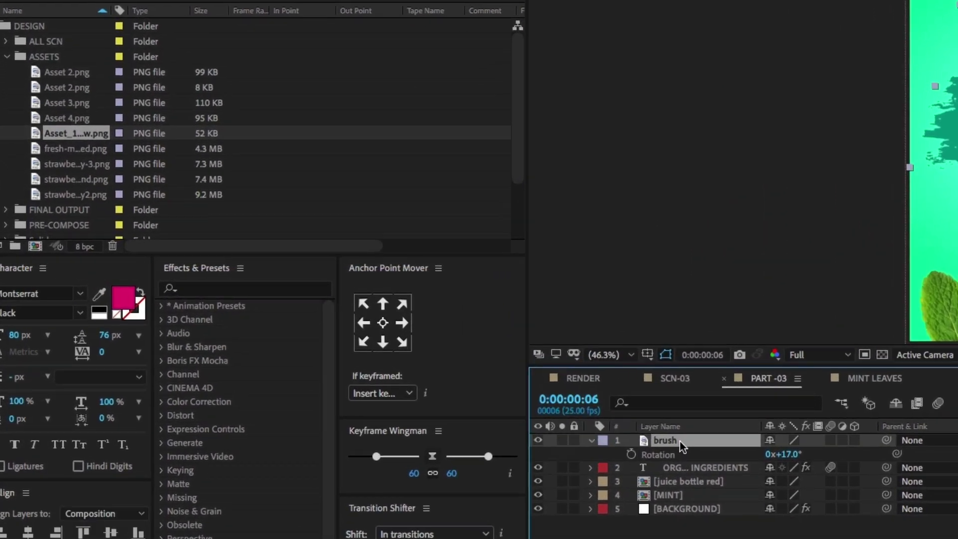
Find the Fill effect and apply it to the brush layer.
{"action": "left_click", "coordinate": [223, 294]}
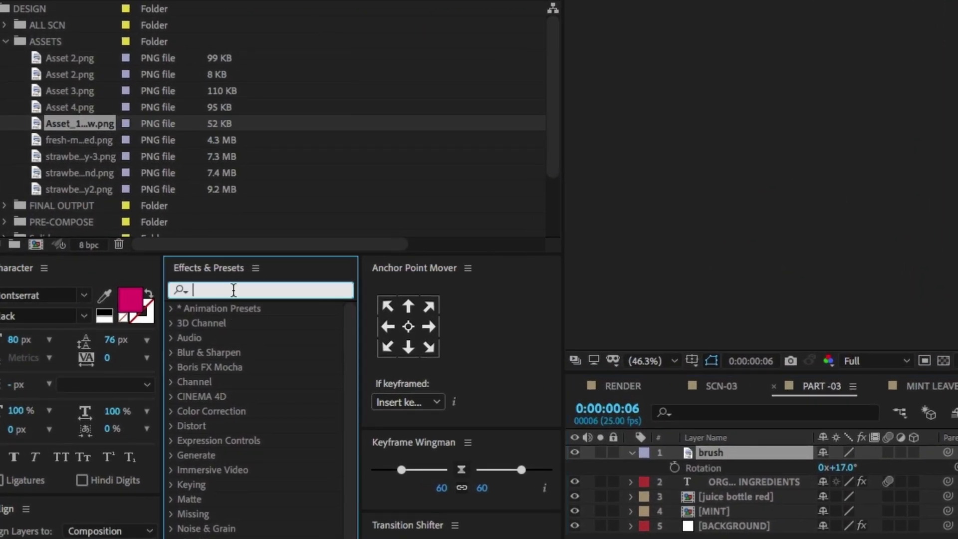
{"action": "type", "text": "fill"}
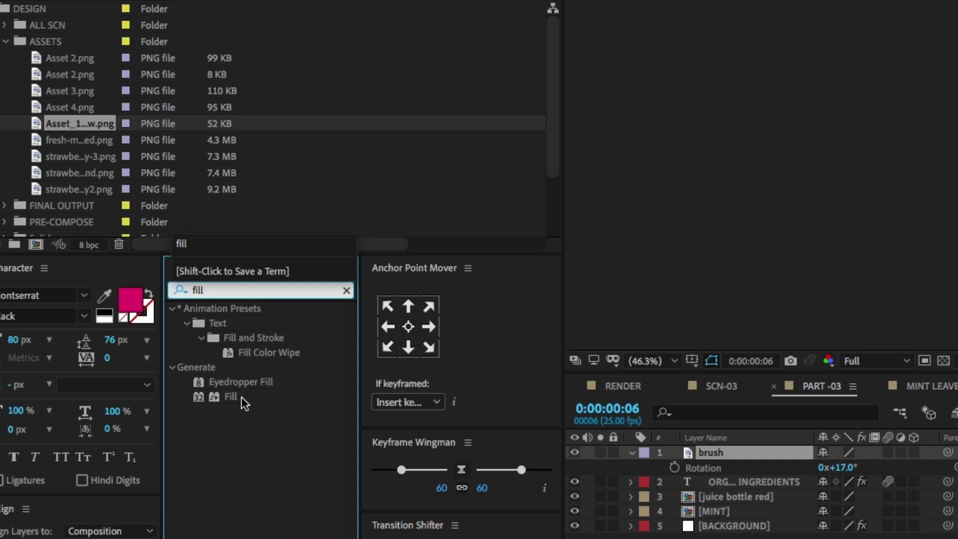
{"action": "mouse_move", "coordinate": [231, 397]}
{"action": "left_mouse_down"}
{"action": "mouse_move", "coordinate": [549, 380]}
{"action": "mouse_move", "coordinate": [880, 395]}
{"action": "mouse_move", "coordinate": [738, 452]}
{"action": "mouse_move", "coordinate": [751, 454]}
{"action": "left_mouse_up"}
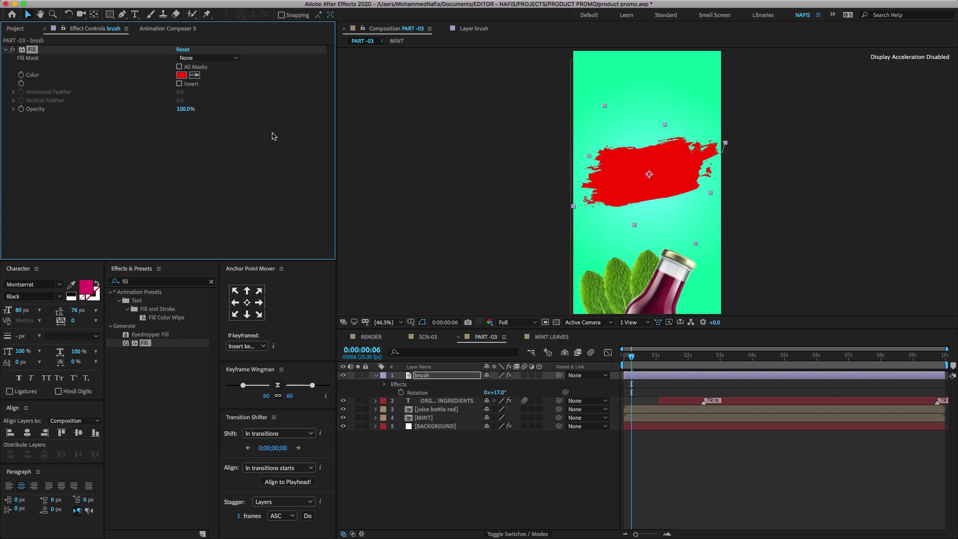
Place the brush stroke below the ORGANIC INGREDIENTS title and sample the title's magenta as its fill color.
{"action": "left_click_drag", "start_coordinate": [632, 357], "coordinate": [644, 358]}
{"action": "key", "text": "space"}
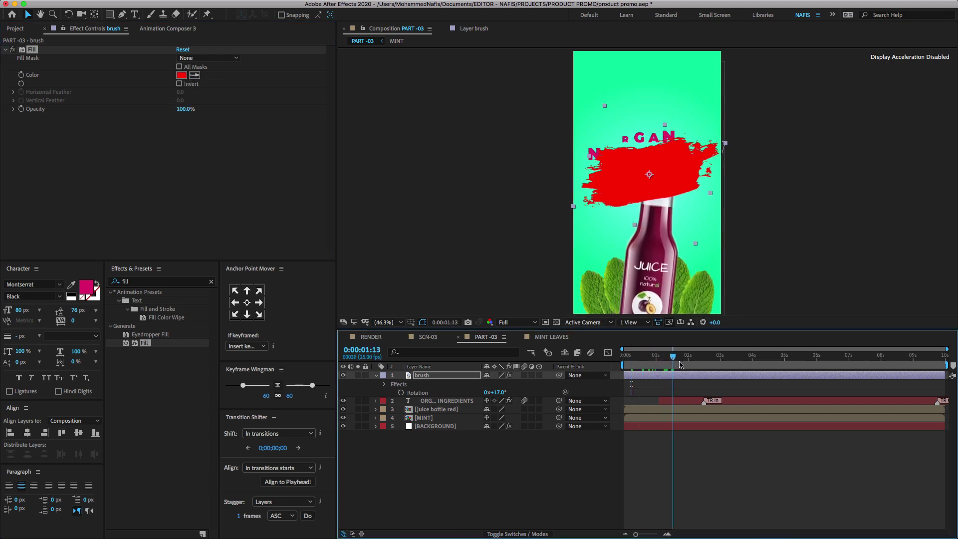
{"action": "left_click", "coordinate": [645, 204]}
{"action": "left_click_drag", "start_coordinate": [646, 204], "coordinate": [642, 232]}
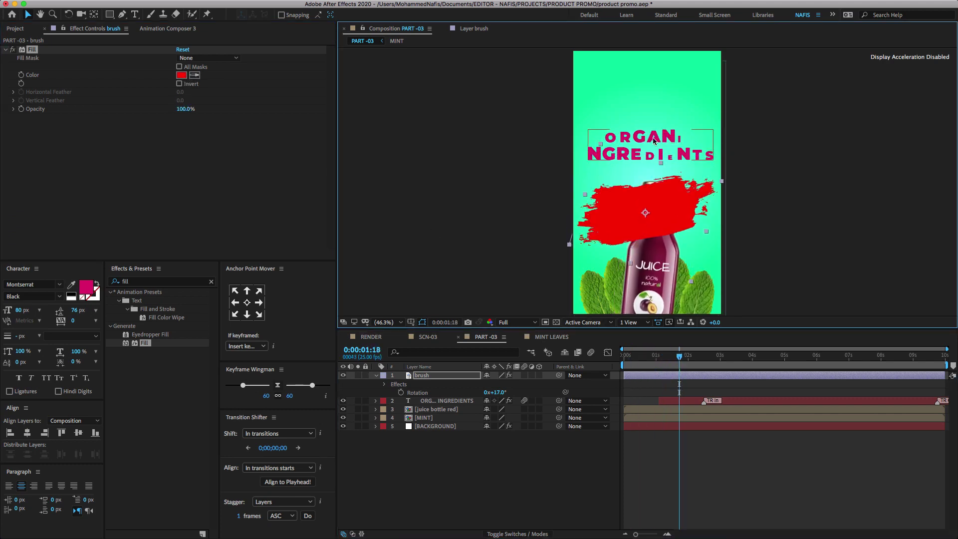
{"action": "left_click", "coordinate": [195, 75]}
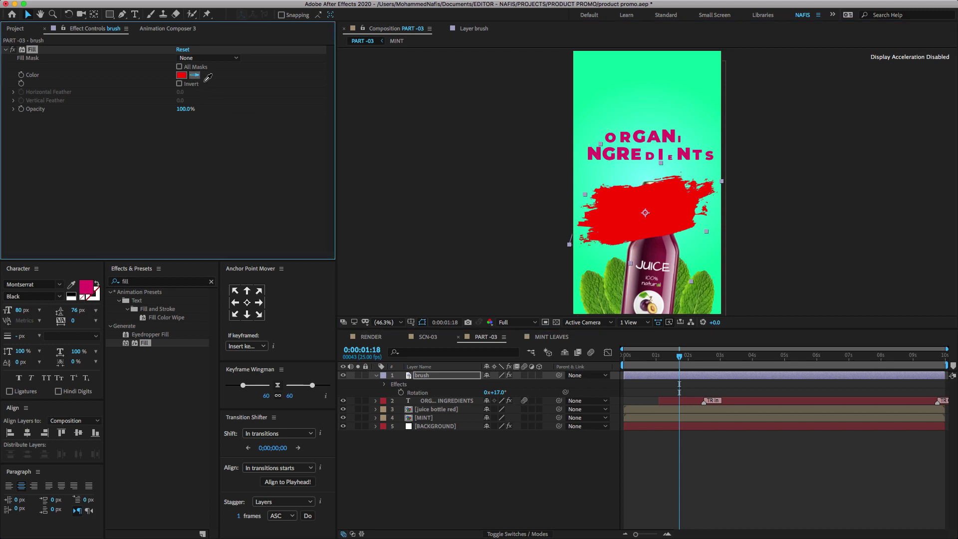
{"action": "left_click", "coordinate": [601, 155]}
{"action": "left_click", "coordinate": [577, 467]}
Nudge the brush stroke straight up in large increments so it sits higher over the title area.
{"action": "left_click", "coordinate": [652, 377]}
{"action": "key", "text": "shift+Up"}
{"action": "key", "text": "shift+Up"}
{"action": "key", "text": "shift+Up"}
{"action": "key", "text": "shift+Up"}
{"action": "key", "text": "shift+Up"}
{"action": "key", "text": "shift+Up"}
{"action": "key", "text": "shift+Up"}
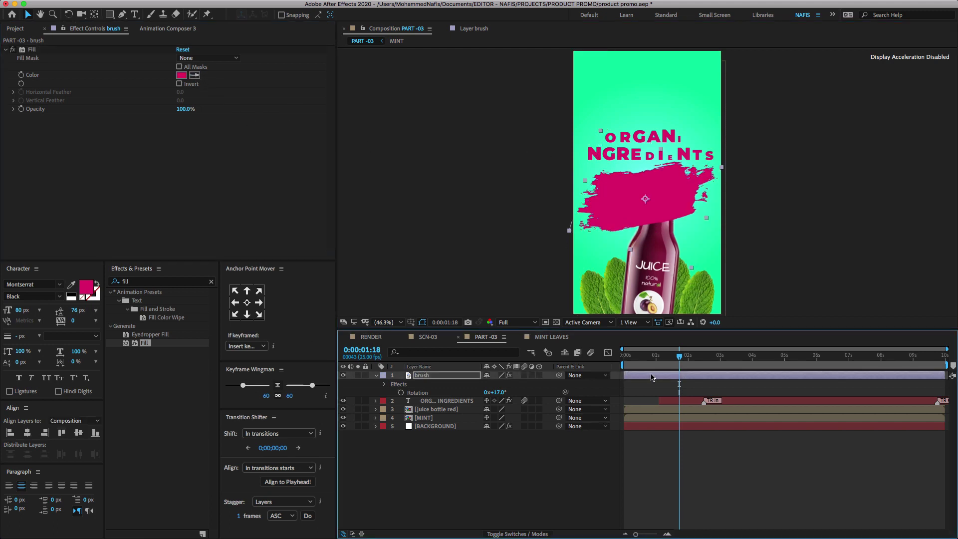
Delay the ORGANIC INGREDIENTS layer to start at 0:00:01:18 and nudge the brush stroke slightly right at the first frame.
{"action": "left_click_drag", "start_coordinate": [679, 405], "coordinate": [700, 405]}
{"action": "key", "text": "Home"}
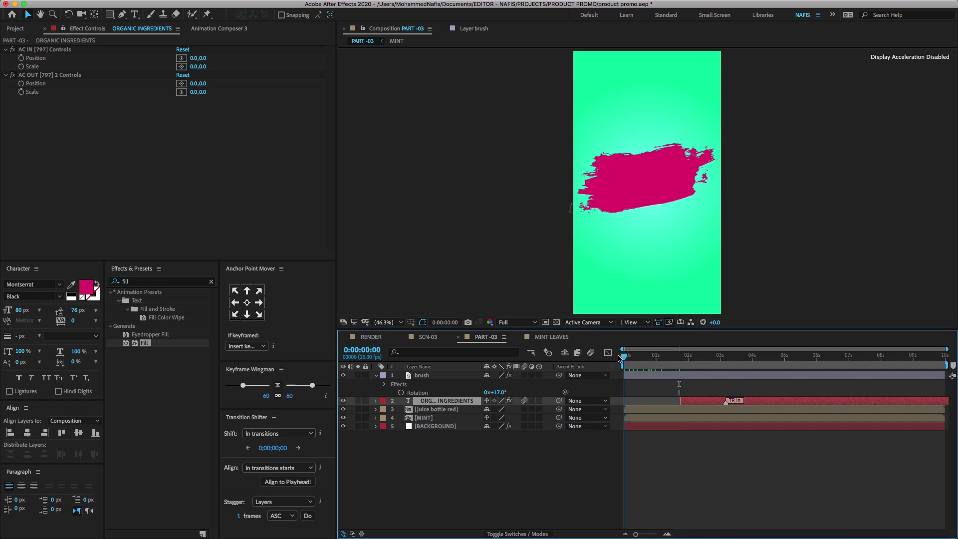
{"action": "left_click", "coordinate": [626, 201]}
{"action": "key", "text": "Right"}
{"action": "key", "text": "Right"}
{"action": "key", "text": "Right"}
{"action": "key", "text": "Right"}
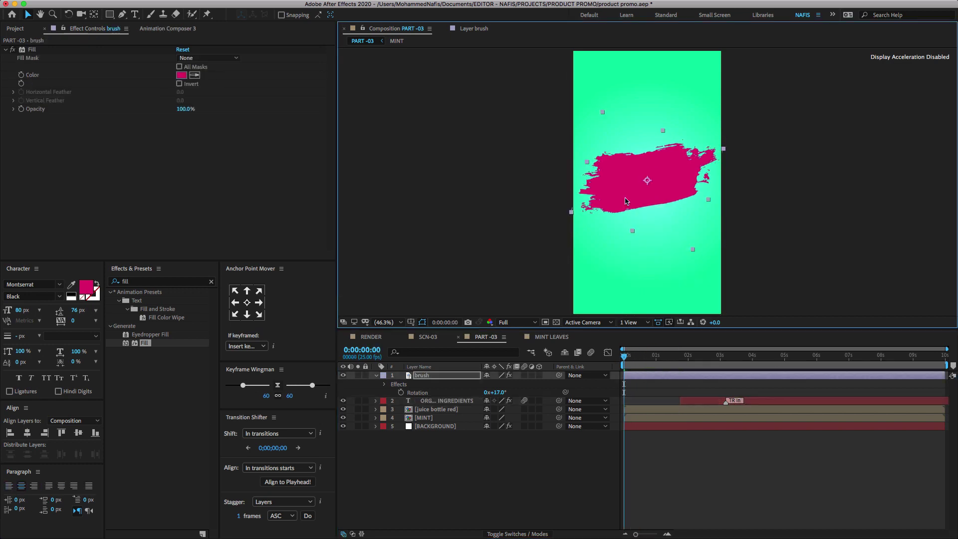
Duplicate the ORGANIC INGREDIENTS text layer, shift the copy to start at the beginning, and stack it above the brush layer.
{"action": "left_click", "coordinate": [472, 401]}
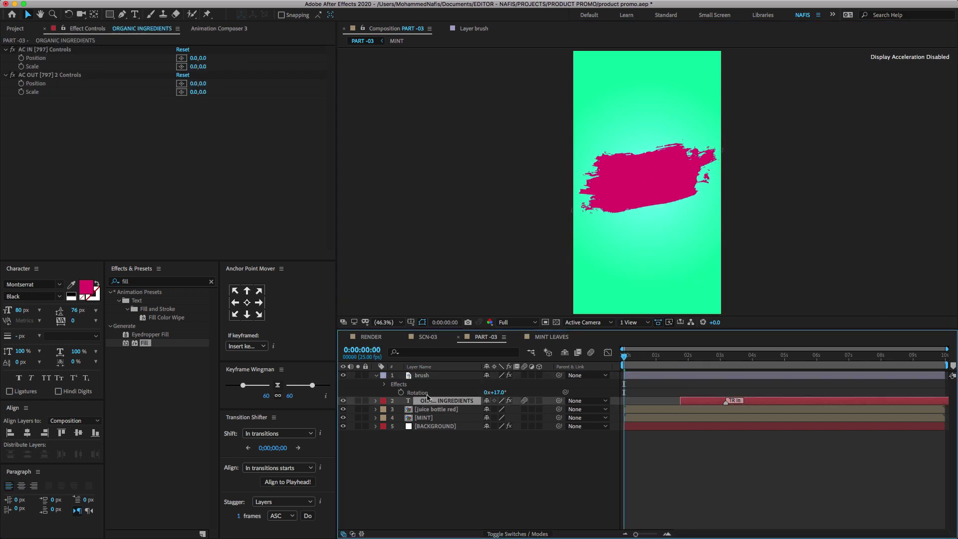
{"action": "key", "text": "super+d"}
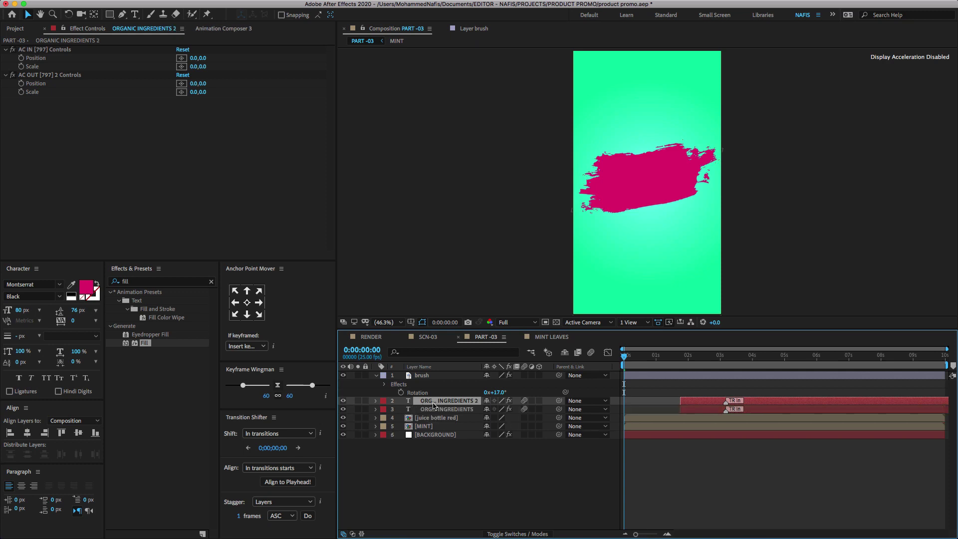
{"action": "left_click", "coordinate": [678, 401]}
{"action": "left_click_drag", "start_coordinate": [690, 402], "coordinate": [633, 402]}
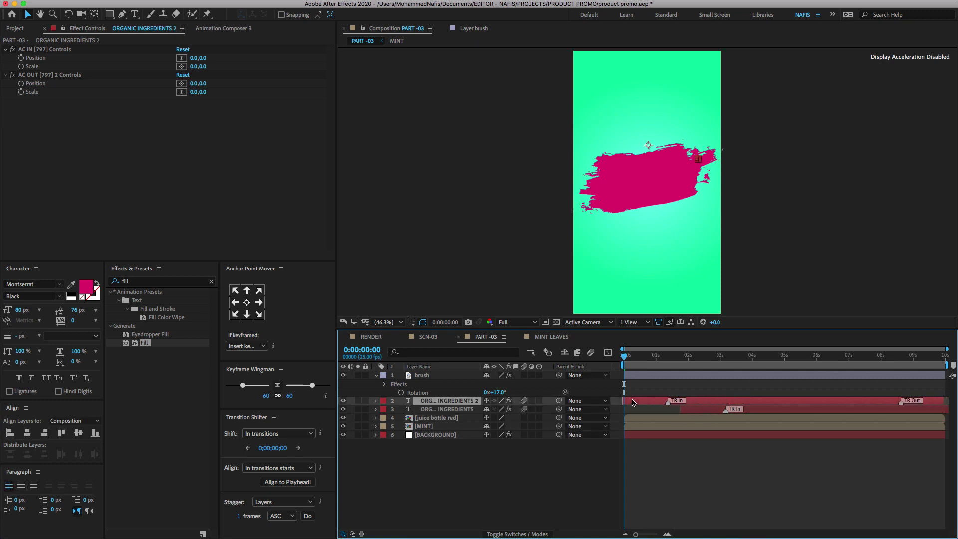
{"action": "left_click_drag", "start_coordinate": [451, 402], "coordinate": [451, 373]}
{"action": "left_click_drag", "start_coordinate": [629, 377], "coordinate": [630, 382]}
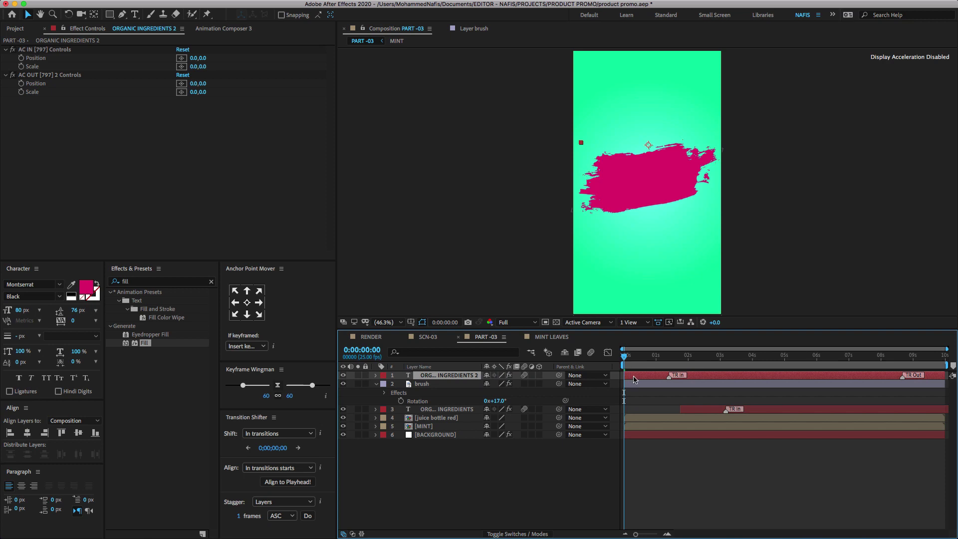
Replace the duplicated title's text with "NEVER FROZEN." on two lines.
{"action": "key", "text": "space"}
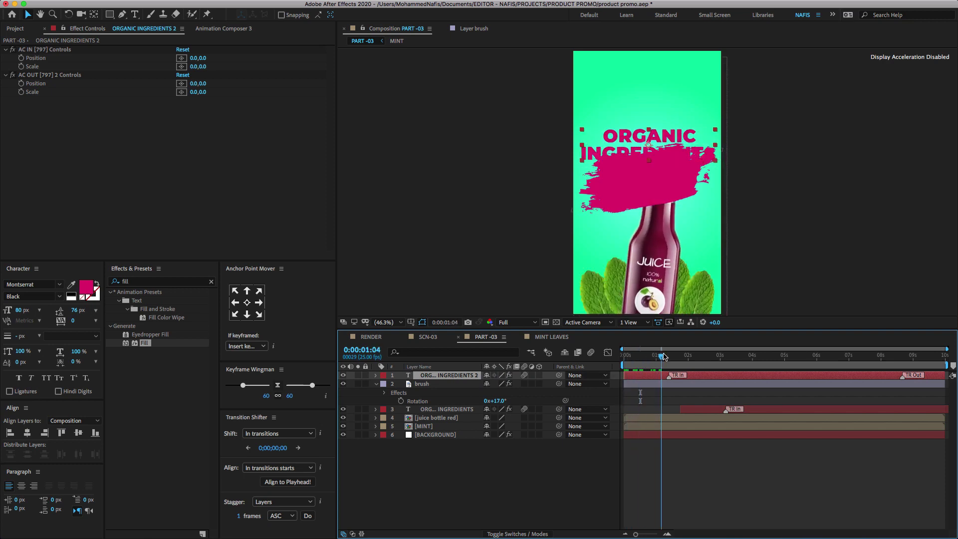
{"action": "double_click", "coordinate": [614, 137]}
{"action": "type", "text": "NEVER"}
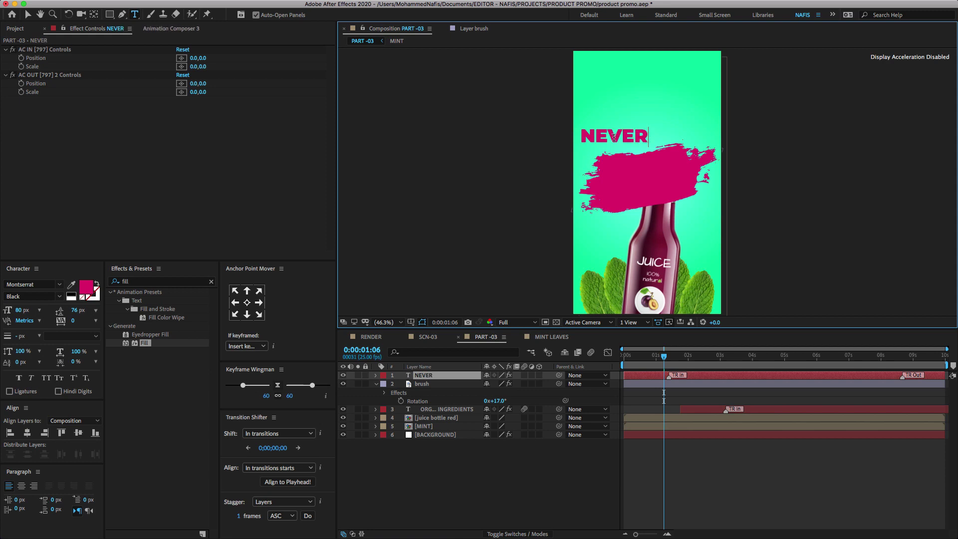
{"action": "key", "text": "Return"}
{"action": "type", "text": "FROZ"}
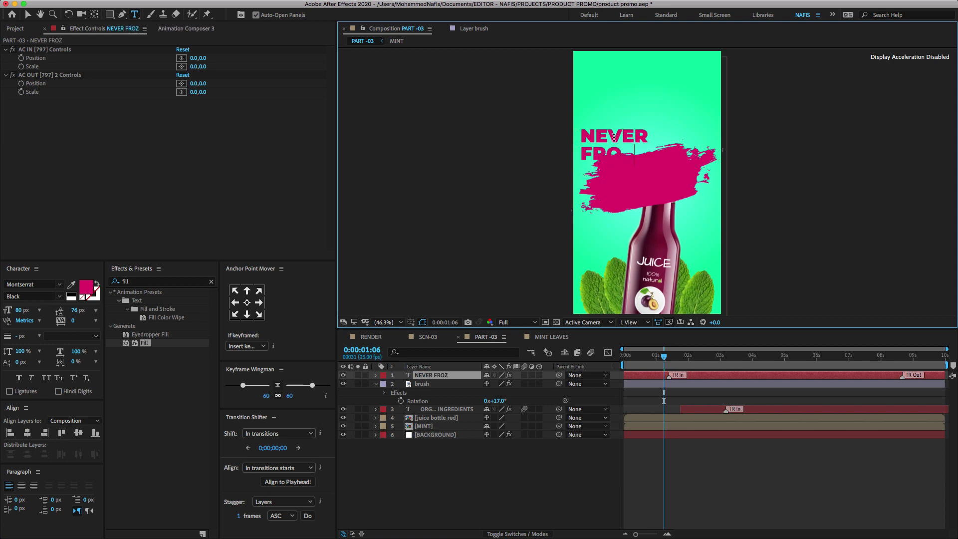
{"action": "type", "text": "EN."}
Set the NEVER FROZEN. text color to white (FFFFFF) and center-align its lines.
{"action": "key", "text": "super+a"}
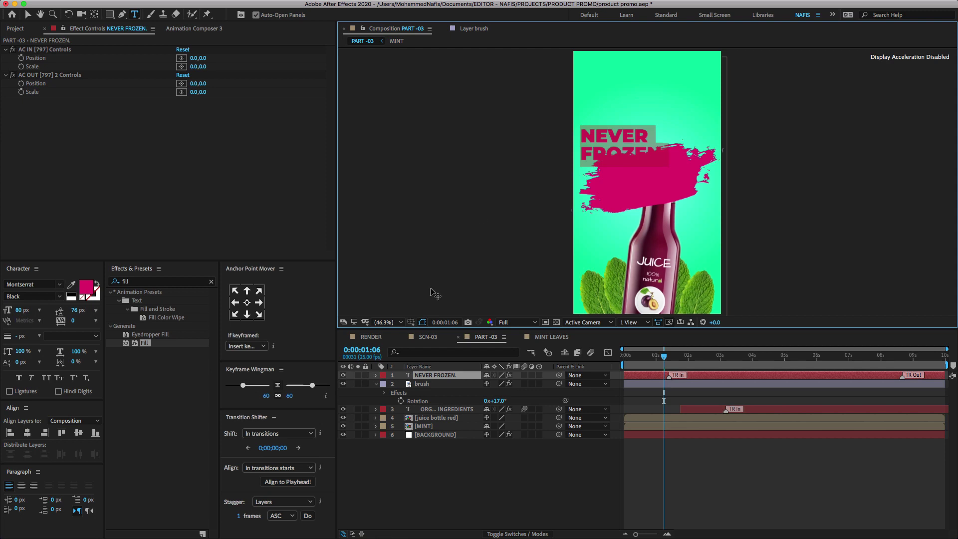
{"action": "left_click", "coordinate": [86, 287]}
{"action": "left_click", "coordinate": [190, 160]}
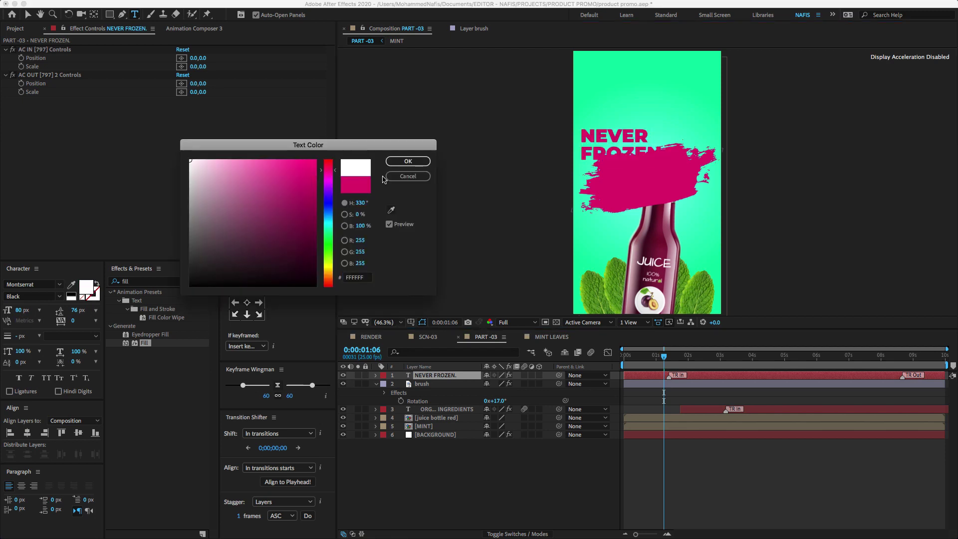
{"action": "left_click", "coordinate": [408, 162]}
{"action": "key", "text": "super+shift+c"}
{"action": "key", "text": "Escape"}
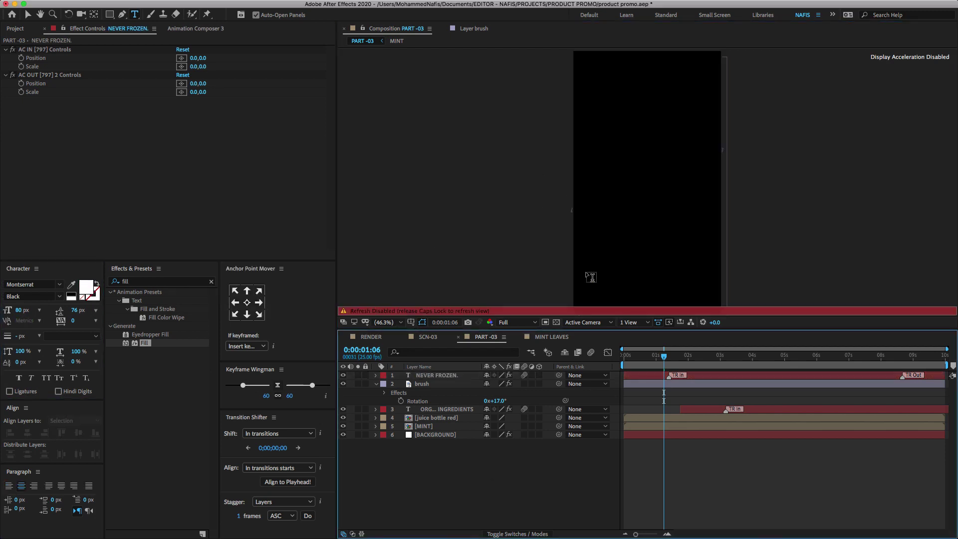
Place the NEVER FROZEN. text on the brush stroke, rotate it to -11° and center it there.
{"action": "key", "text": "v"}
{"action": "left_click_drag", "start_coordinate": [651, 140], "coordinate": [678, 180]}
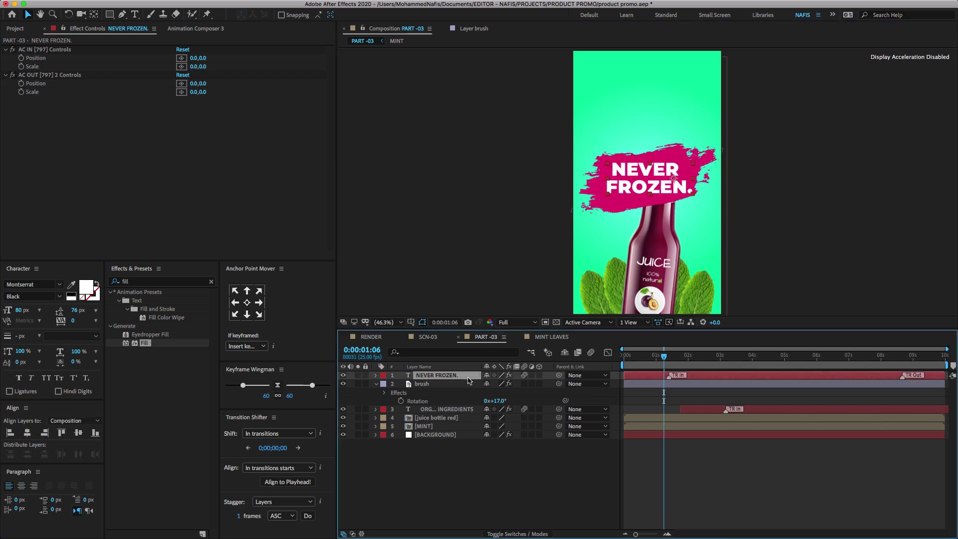
{"action": "key", "text": "r"}
{"action": "left_click_drag", "start_coordinate": [500, 384], "coordinate": [497, 384]}
{"action": "left_click_drag", "start_coordinate": [671, 180], "coordinate": [667, 176]}
{"action": "left_click", "coordinate": [444, 485]}
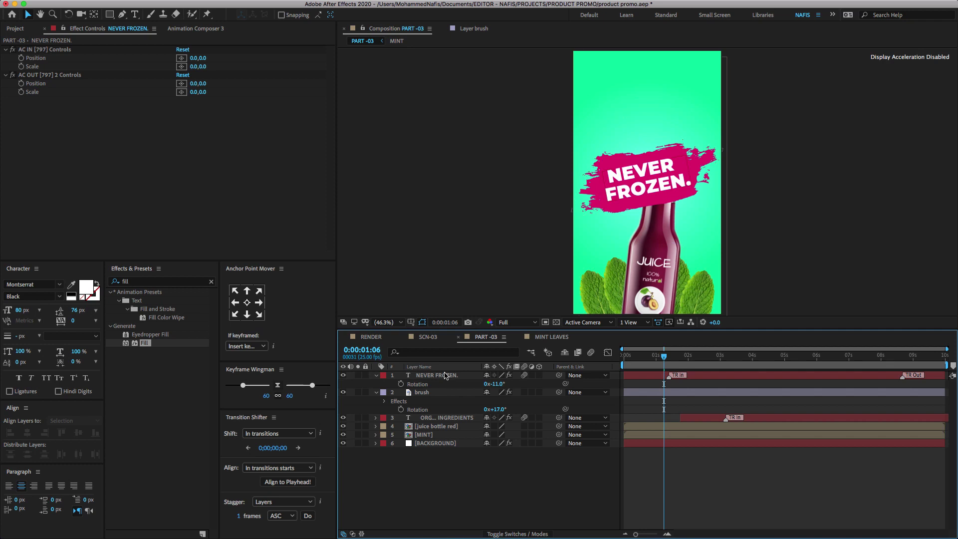
Find the Drop Shadow effect and apply it to the NEVER FROZEN. text layer.
{"action": "left_click", "coordinate": [448, 376]}
{"action": "left_click", "coordinate": [192, 284]}
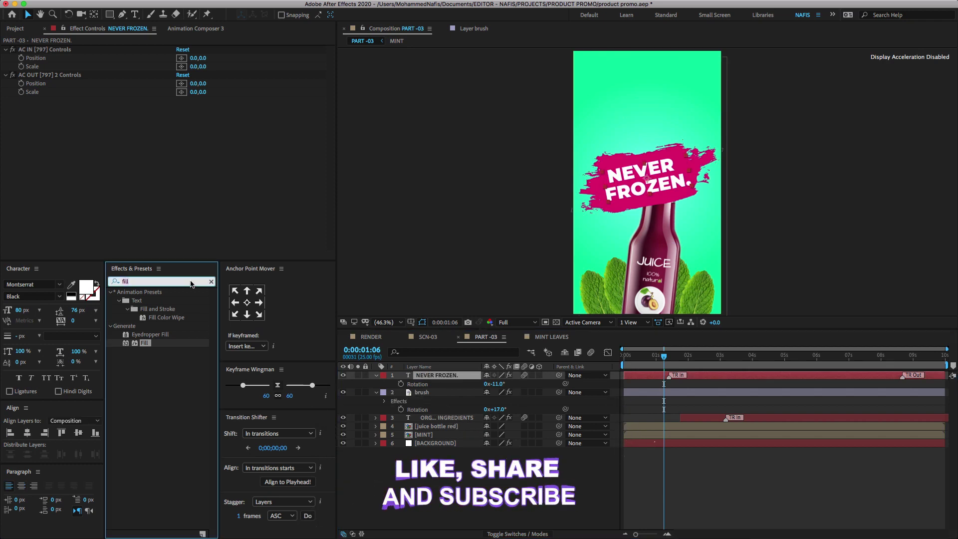
{"action": "key", "text": "BackSpace"}
{"action": "key", "text": "BackSpace"}
{"action": "key", "text": "BackSpace"}
{"action": "key", "text": "BackSpace"}
{"action": "type", "text": "drop"}
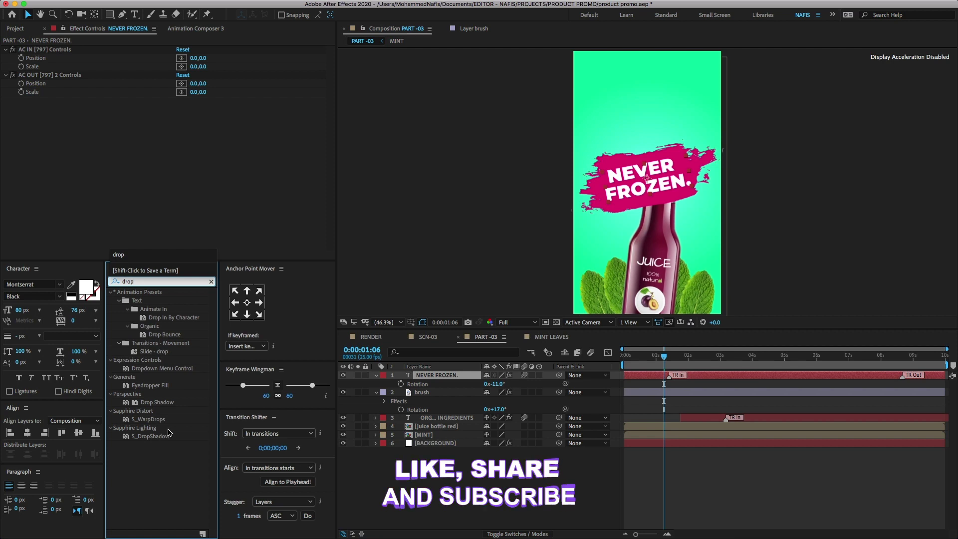
{"action": "key", "text": "Return"}
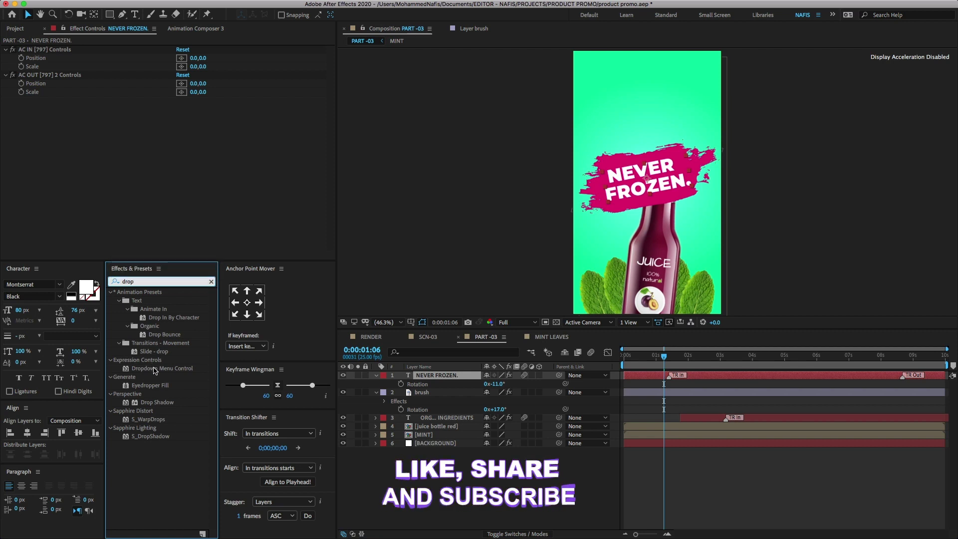
{"action": "left_click_drag", "start_coordinate": [156, 402], "coordinate": [413, 376]}
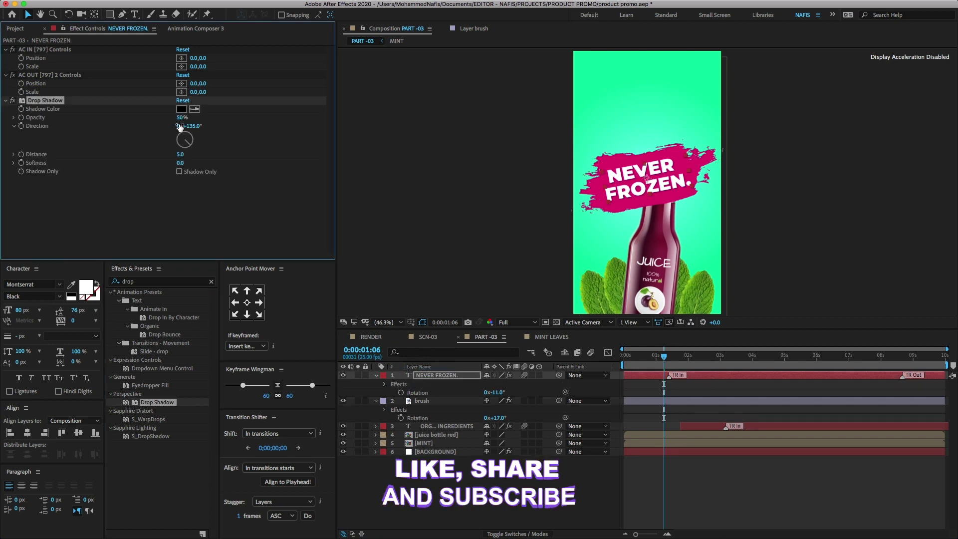
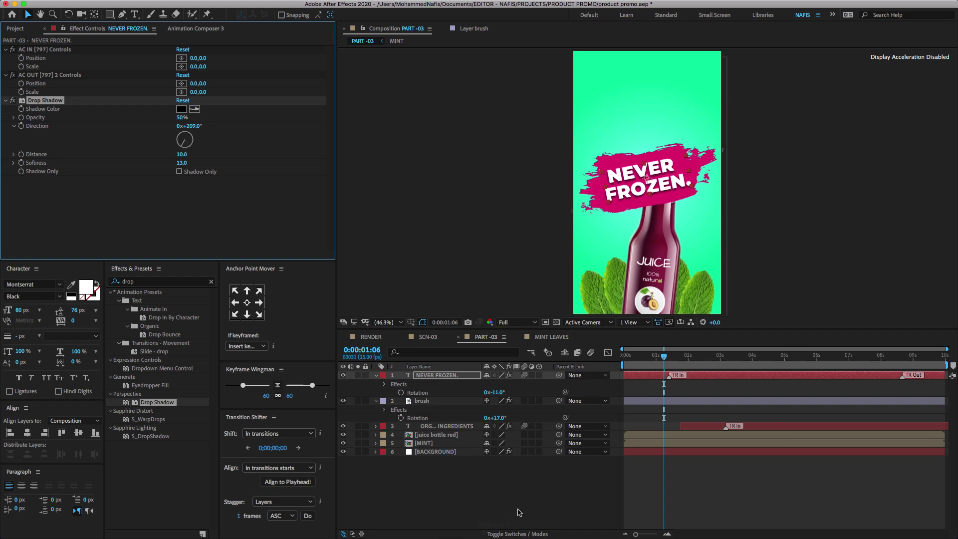
Collapse the expanded Effects and Rotation properties of all layers in PART -03.
{"action": "left_click", "coordinate": [492, 477]}
{"action": "key", "text": "super+a"}
{"action": "key", "text": "r"}
{"action": "key", "text": "r"}
{"action": "left_click", "coordinate": [491, 474]}
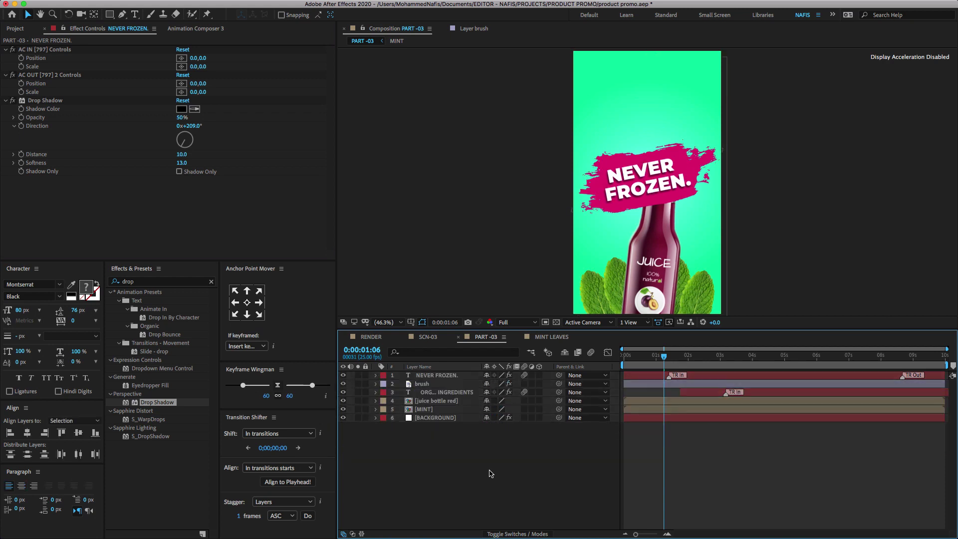
Pre-compose the NEVER FROZEN. text and brush layers into a new composition named "BRUSH & TEXT" and re-enable viewer refresh.
{"action": "left_click", "coordinate": [438, 378]}
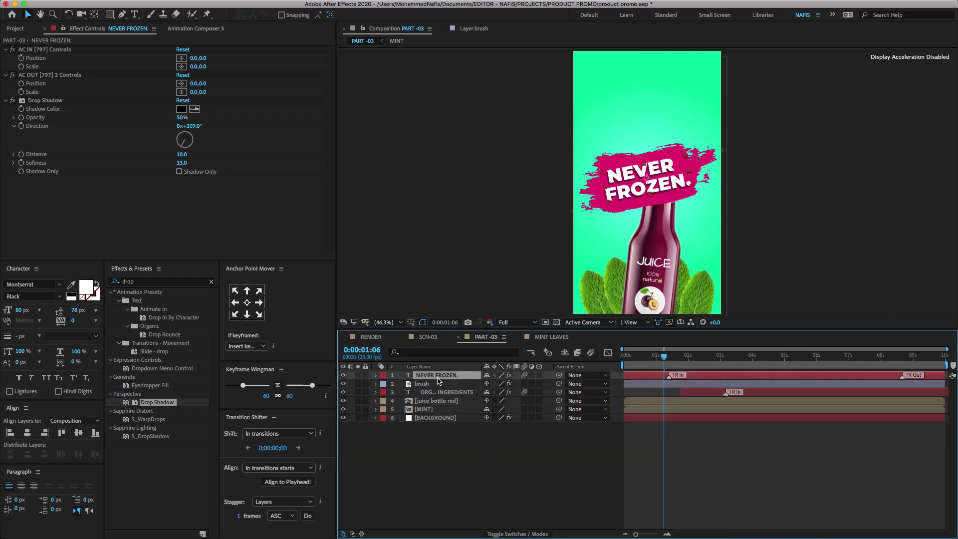
{"action": "left_click", "coordinate": [437, 384], "text": "shift"}
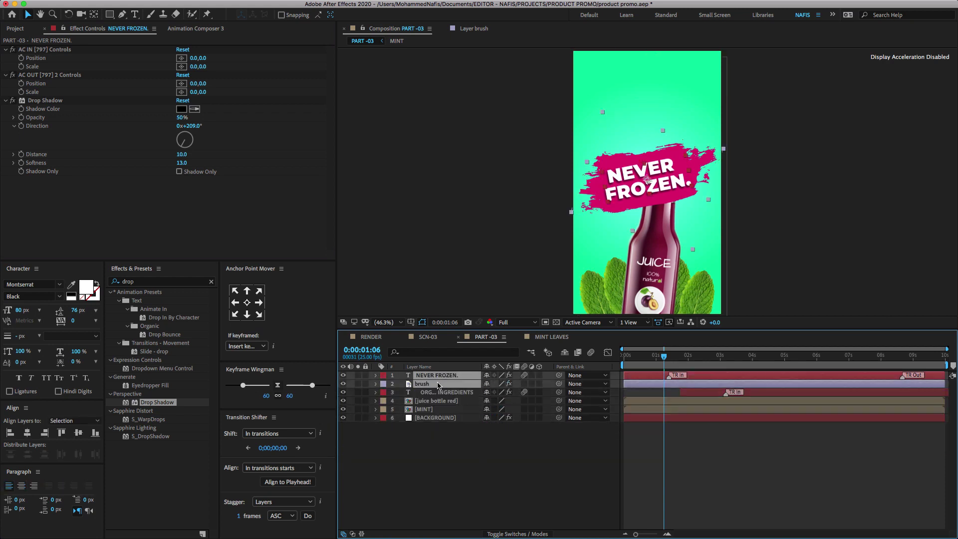
{"action": "right_click", "coordinate": [470, 376]}
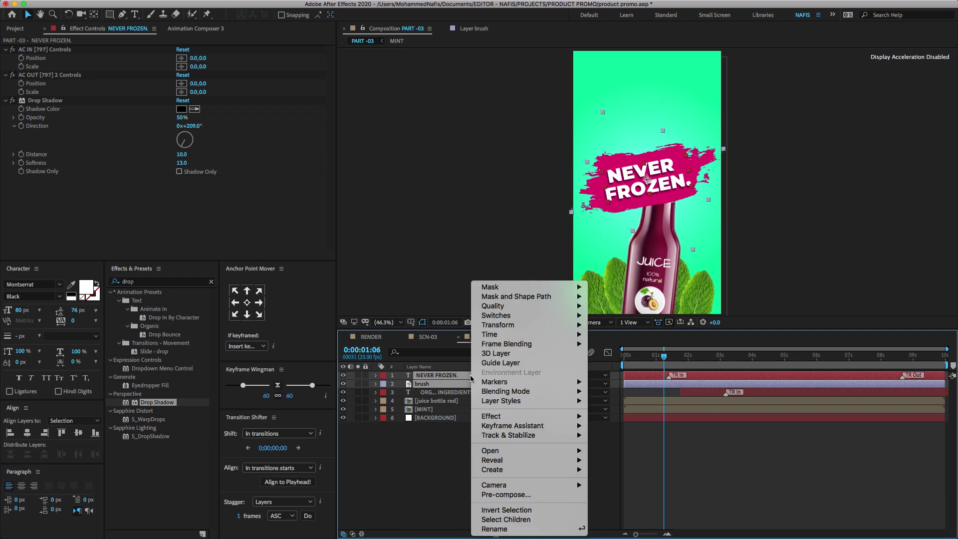
{"action": "left_click", "coordinate": [502, 494]}
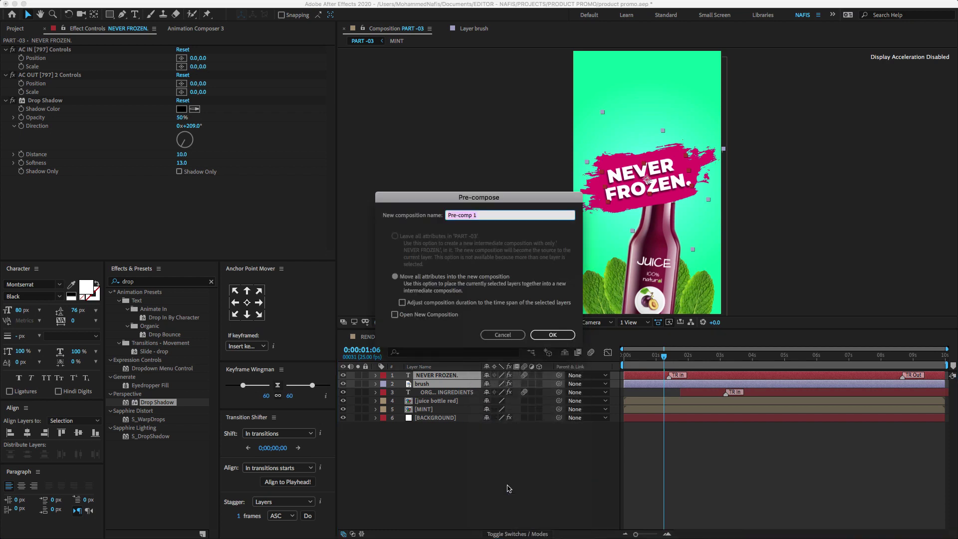
{"action": "type", "text": "BRUSH & TEXT"}
{"action": "left_click", "coordinate": [549, 335]}
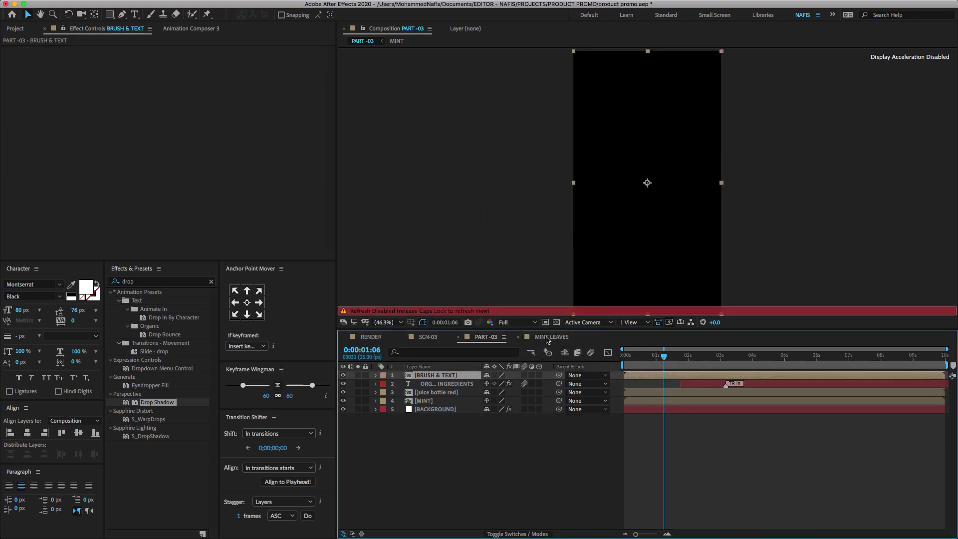
{"action": "key", "text": "Caps_Lock"}
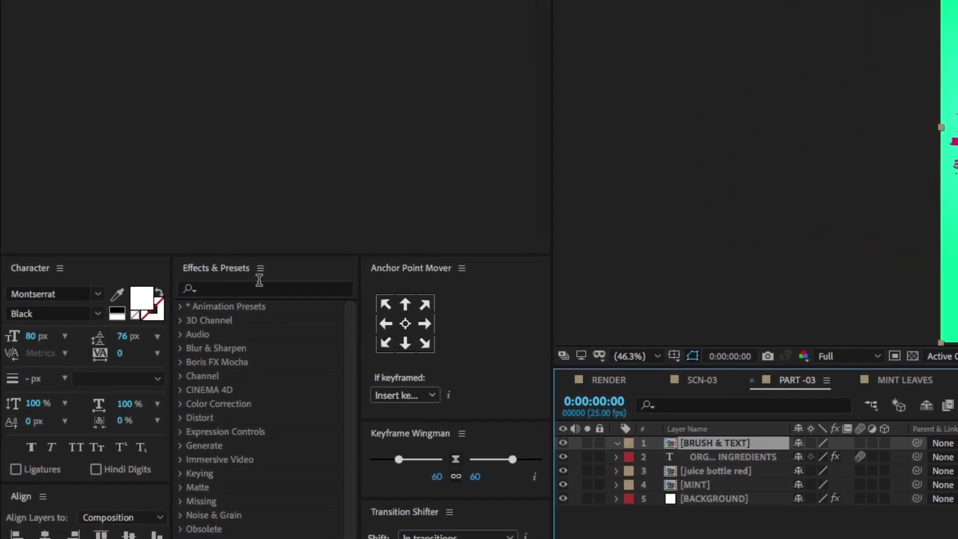
Find the Linear Wipe effect and apply it to the BRUSH & TEXT layer.
{"action": "left_click", "coordinate": [260, 289]}
{"action": "type", "text": "wipe"}
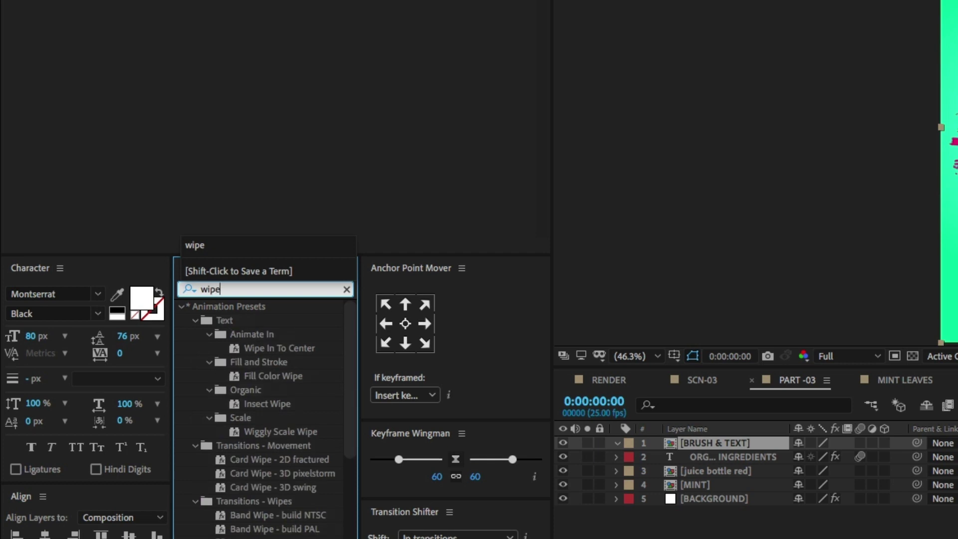
{"action": "scroll", "coordinate": [265, 360], "scroll_direction": "down", "scroll_amount": 10}
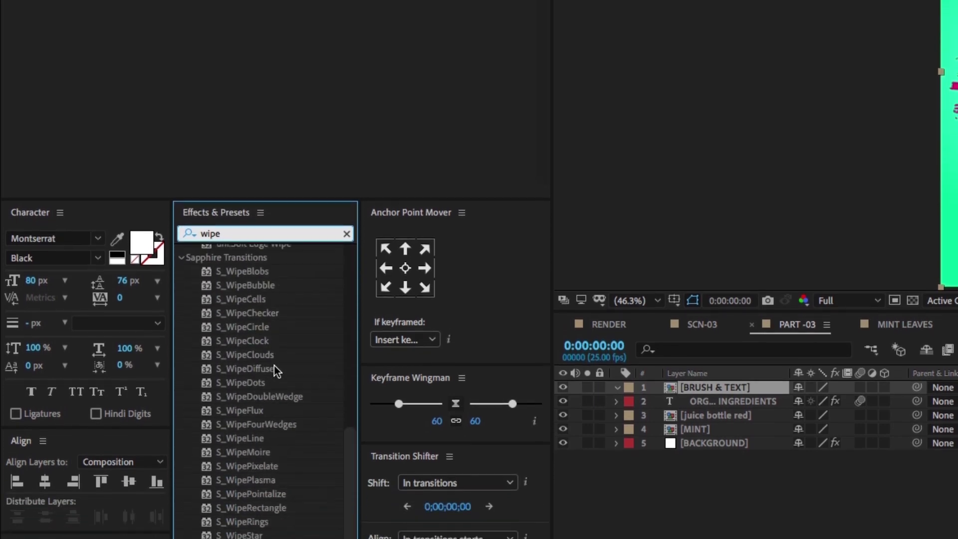
{"action": "scroll", "coordinate": [274, 366], "scroll_direction": "down", "scroll_amount": 5}
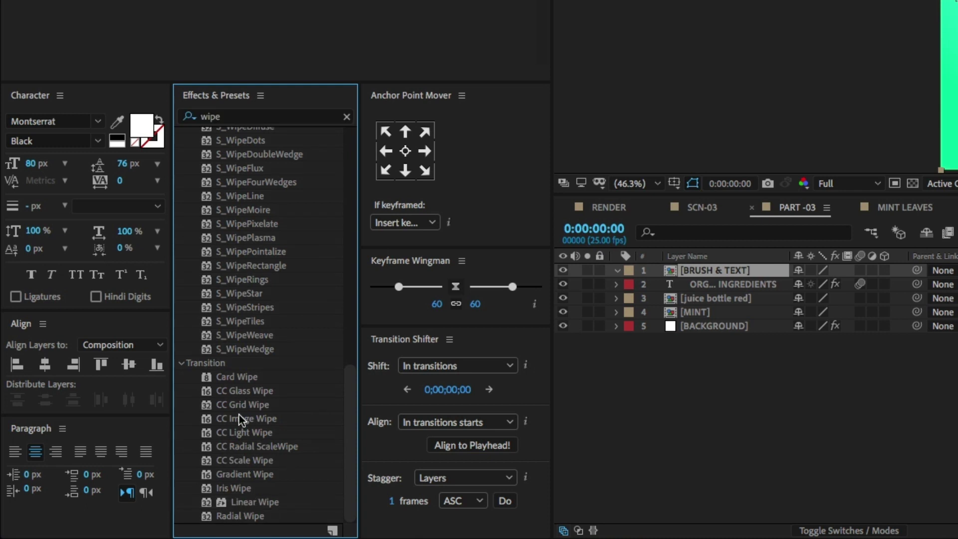
{"action": "left_click", "coordinate": [238, 503]}
{"action": "mouse_move", "coordinate": [217, 503]}
{"action": "left_mouse_down"}
{"action": "mouse_move", "coordinate": [602, 321]}
{"action": "mouse_move", "coordinate": [749, 272]}
{"action": "left_mouse_up"}
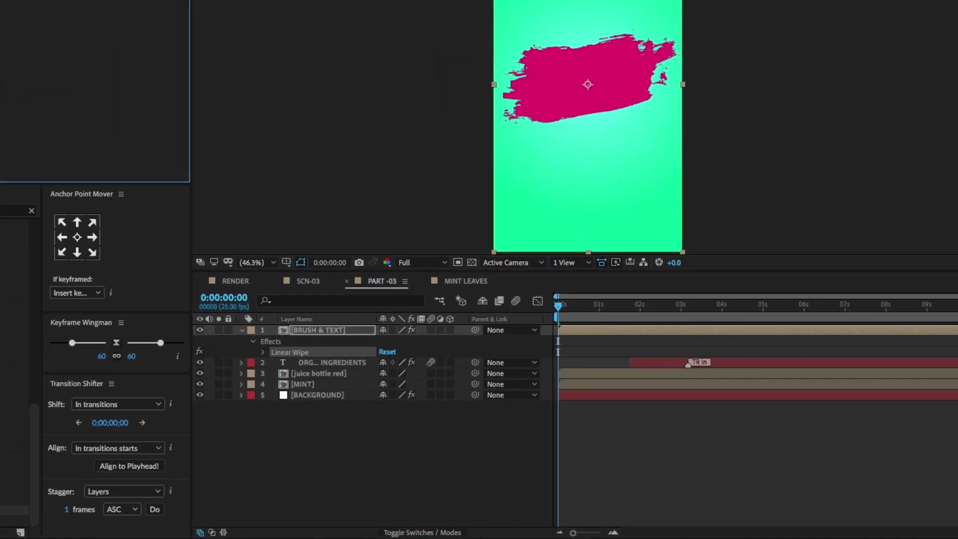
Set the Linear Wipe to a wipe angle of 103°, a feather of 35 and a transition completion of 0%.
{"action": "mouse_move", "coordinate": [181, 58]}
{"action": "left_mouse_down"}
{"action": "mouse_move", "coordinate": [219, 59]}
{"action": "mouse_move", "coordinate": [185, 59]}
{"action": "mouse_move", "coordinate": [212, 57]}
{"action": "mouse_move", "coordinate": [189, 95]}
{"action": "mouse_move", "coordinate": [201, 93]}
{"action": "left_mouse_up"}
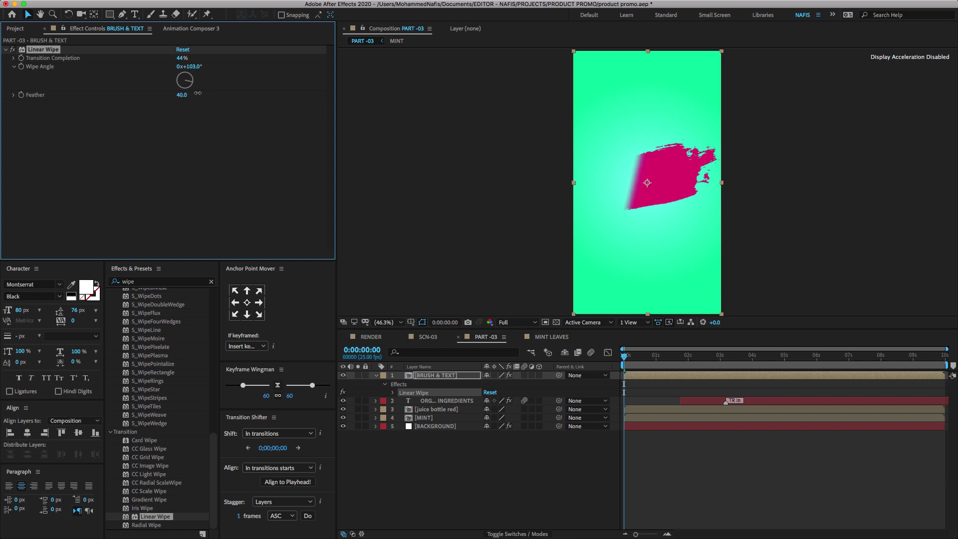
{"action": "left_click", "coordinate": [181, 95]}
{"action": "key", "text": "Return"}
{"action": "left_click", "coordinate": [180, 58]}
{"action": "type", "text": "0"}
{"action": "key", "text": "Return"}
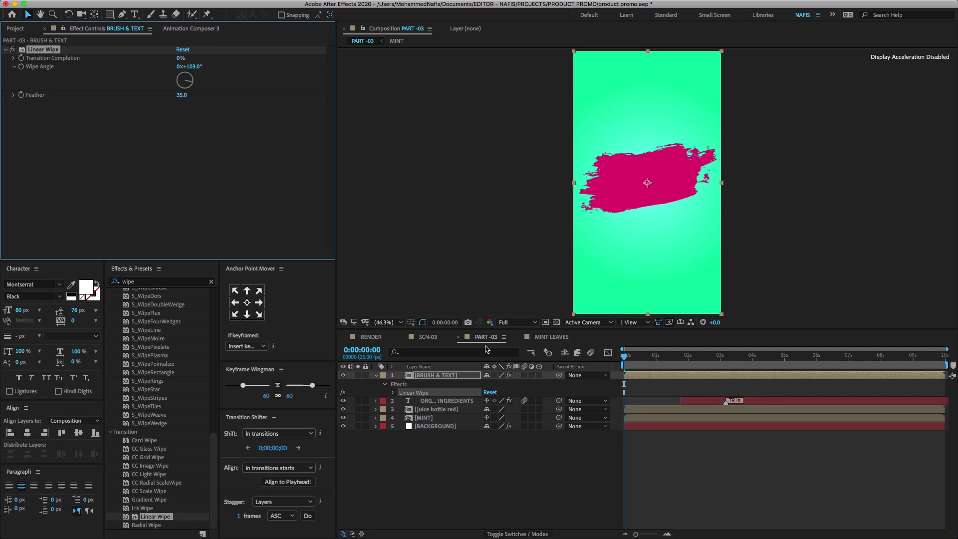
Keyframe the Linear Wipe's Transition Completion on BRUSH & TEXT at 0:00:00:00 with a value of 100%.
{"action": "left_click", "coordinate": [454, 378]}
{"action": "key", "text": "e"}
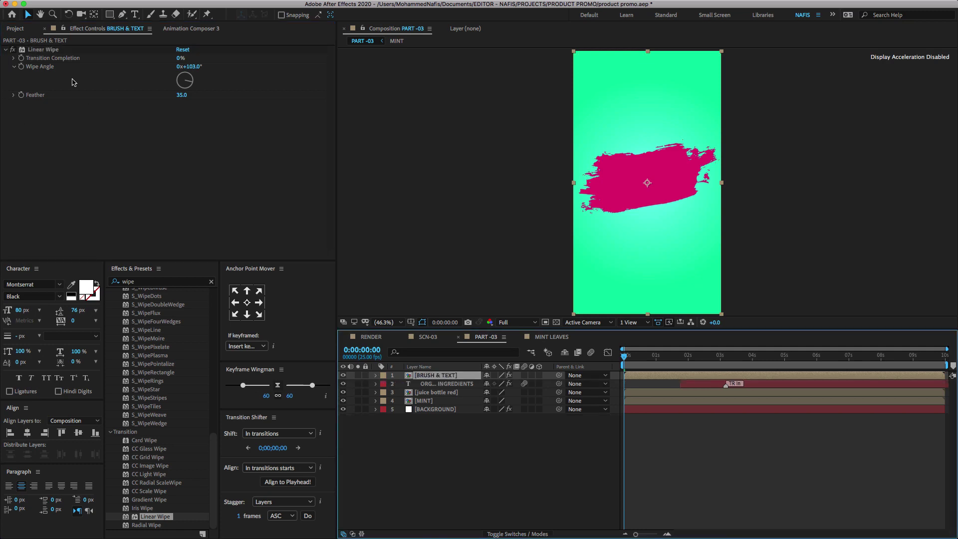
{"action": "left_click", "coordinate": [23, 60]}
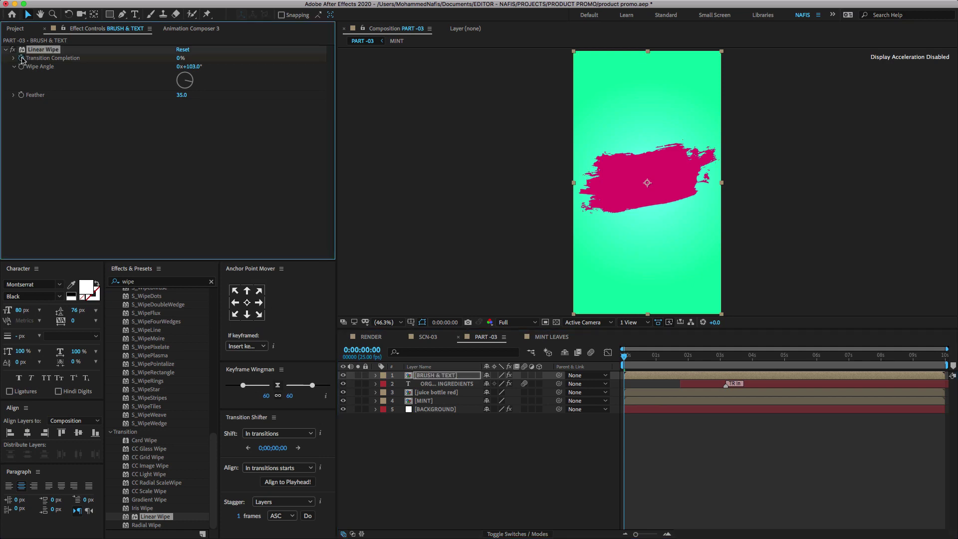
{"action": "left_click", "coordinate": [434, 379]}
{"action": "key", "text": "u"}
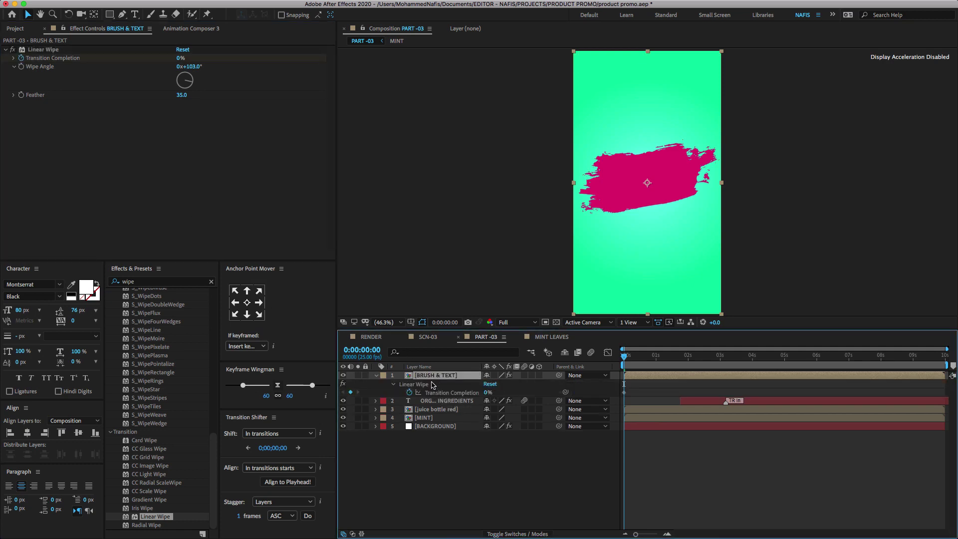
{"action": "left_click", "coordinate": [626, 394]}
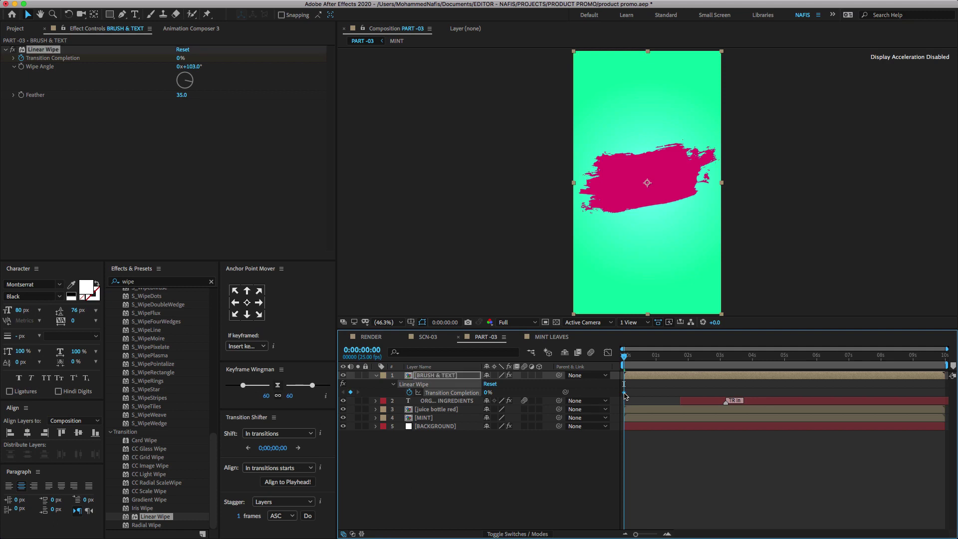
{"action": "left_click_drag", "start_coordinate": [180, 58], "coordinate": [239, 58]}
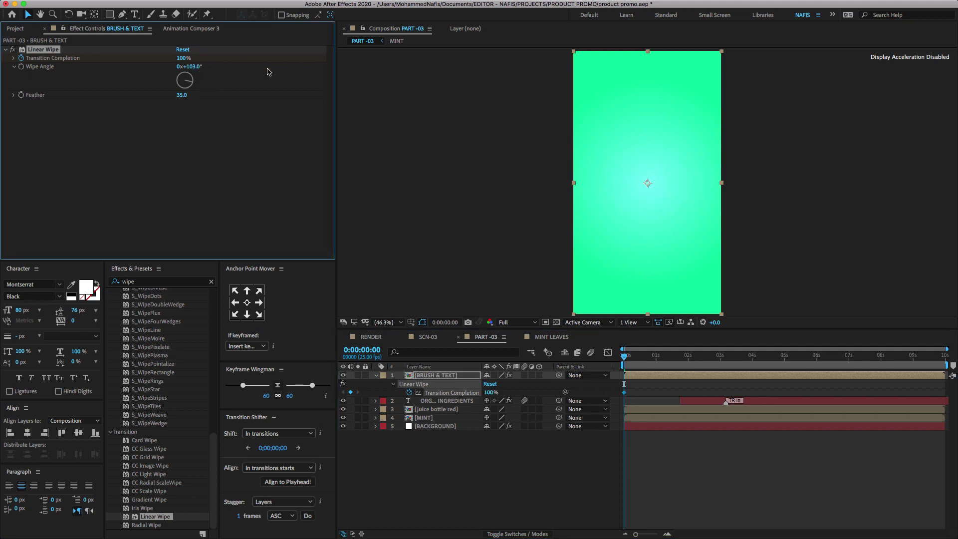
Add a Transition Completion keyframe of 0% at 0:00:00:07.
{"action": "key", "text": "space"}
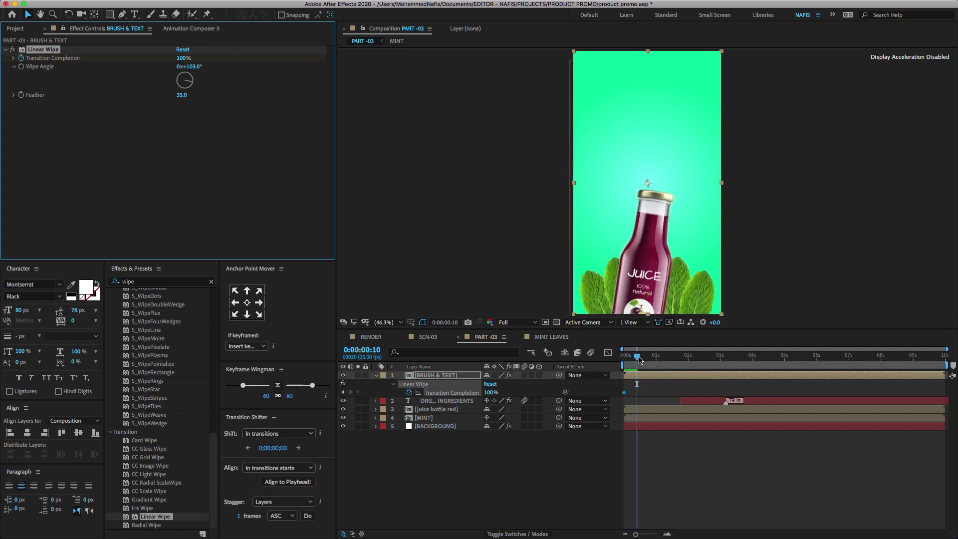
{"action": "key", "text": "e"}
{"action": "key", "text": "Page_Up"}
{"action": "key", "text": "Page_Up"}
{"action": "key", "text": "Page_Up"}
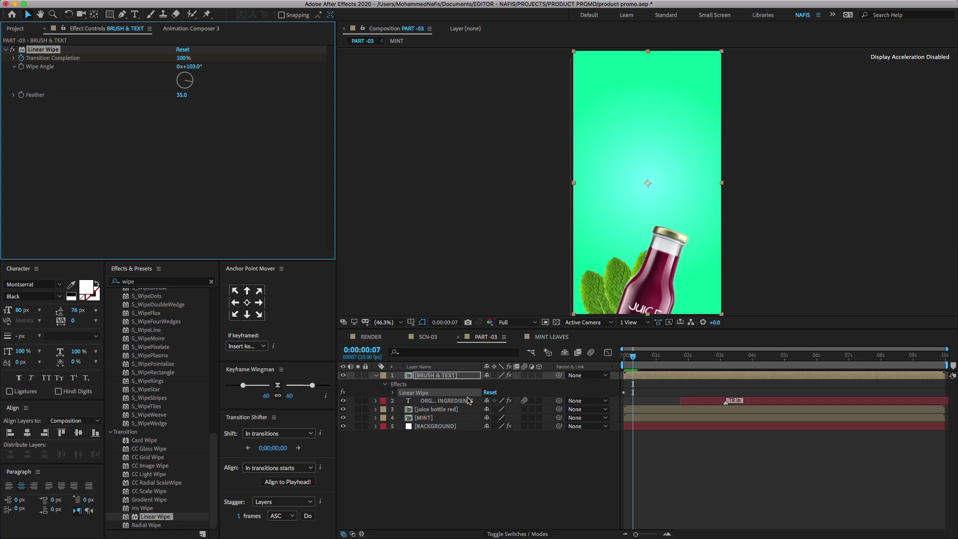
{"action": "left_click", "coordinate": [184, 58]}
{"action": "key", "text": "Return"}
Shift the juice bottle red and MINT layers in time so both start at 0:00:00:07.
{"action": "mouse_move", "coordinate": [633, 356]}
{"action": "left_mouse_down"}
{"action": "mouse_move", "coordinate": [622, 359]}
{"action": "mouse_move", "coordinate": [632, 362]}
{"action": "left_mouse_up"}
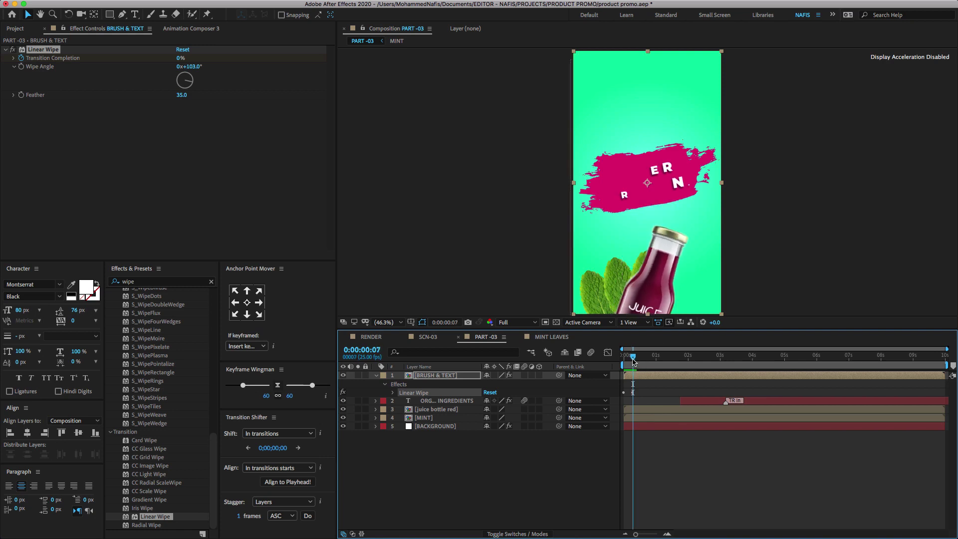
{"action": "left_click", "coordinate": [641, 413]}
{"action": "left_click_drag", "start_coordinate": [633, 412], "coordinate": [645, 421]}
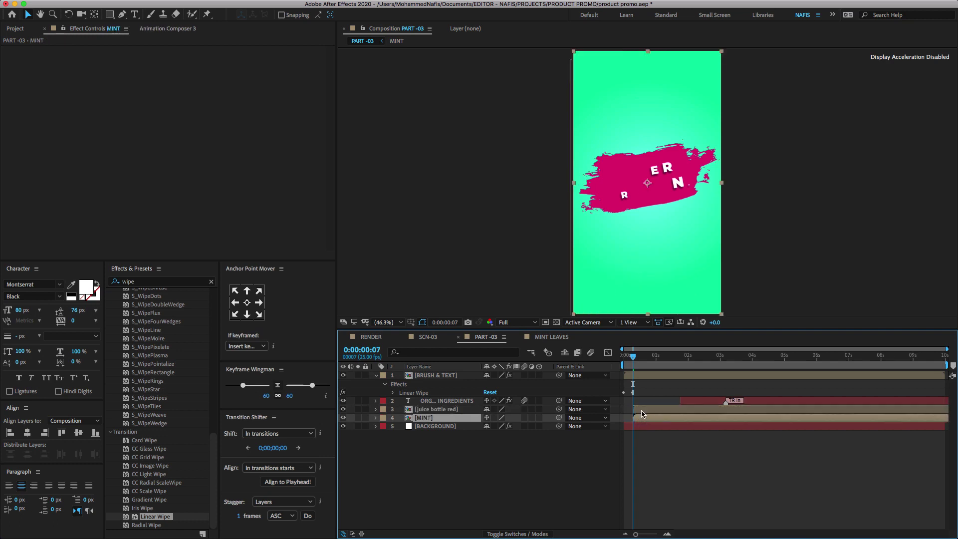
Add a Position keyframe to the BRUSH & TEXT layer at 0:00:00:15.
{"action": "mouse_move", "coordinate": [631, 357]}
{"action": "left_mouse_down"}
{"action": "mouse_move", "coordinate": [619, 356]}
{"action": "mouse_move", "coordinate": [643, 358]}
{"action": "left_mouse_up"}
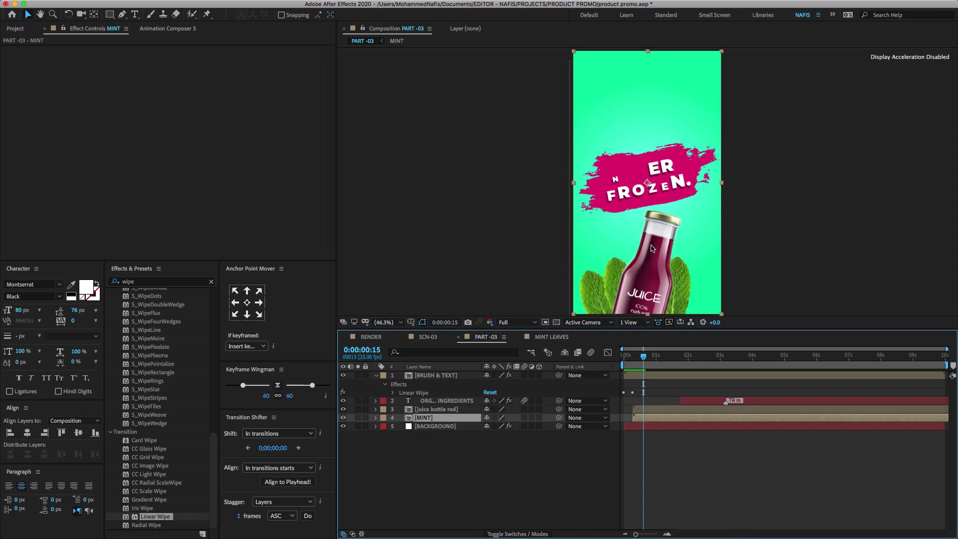
{"action": "left_click", "coordinate": [639, 379]}
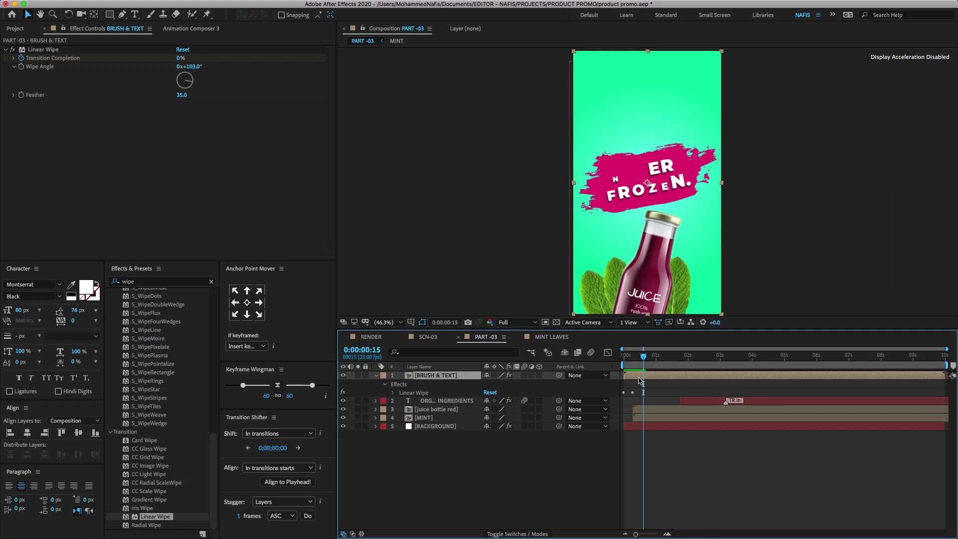
{"action": "key", "text": "p"}
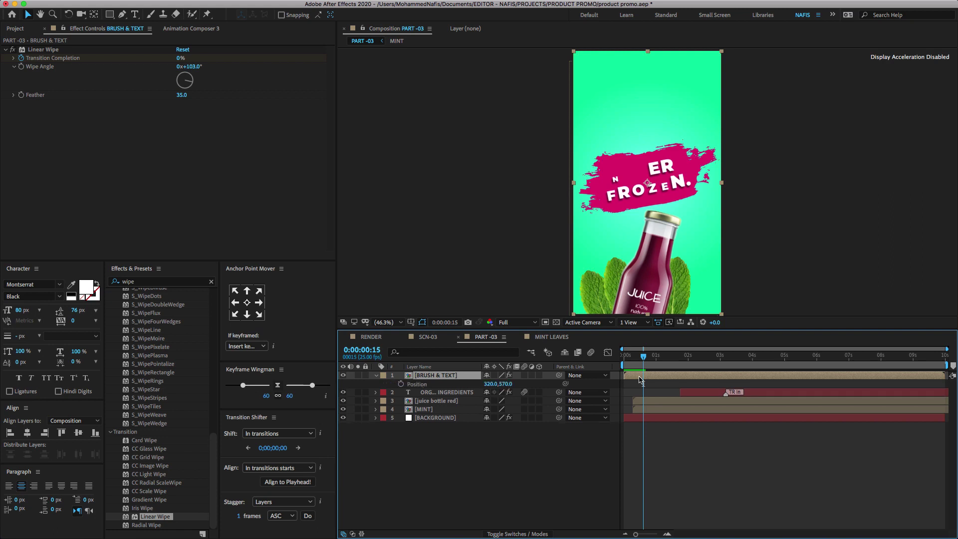
{"action": "left_click", "coordinate": [401, 384]}
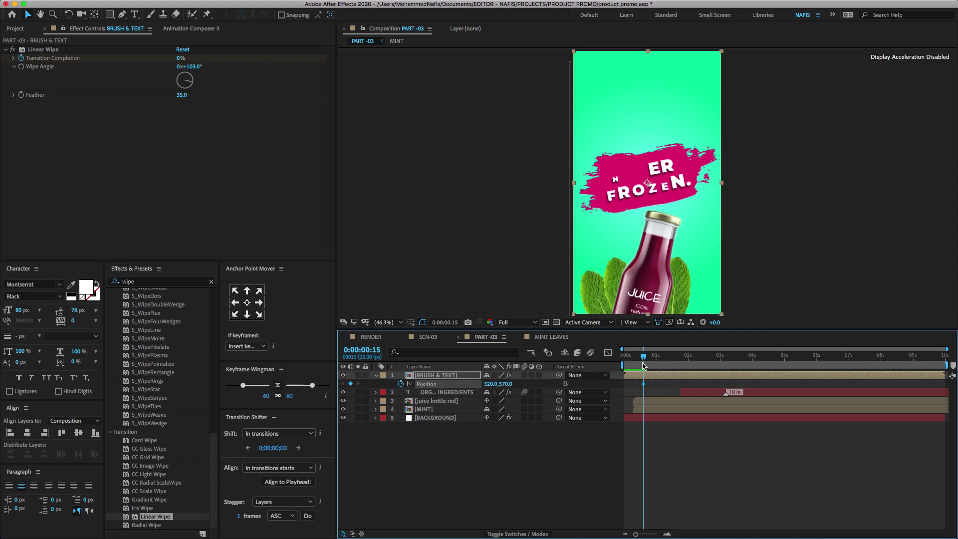
At 0:00:00:22, move the BRUSH & TEXT layer up above the bottle to position 320, 245.
{"action": "key", "text": "Page_Down"}
{"action": "key", "text": "Page_Down"}
{"action": "key", "text": "Page_Down"}
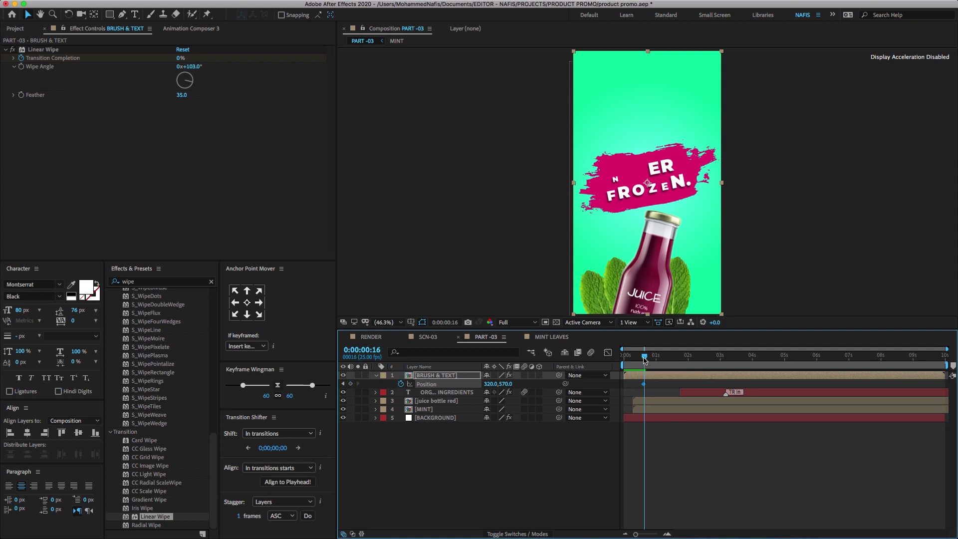
{"action": "key", "text": "Page_Down"}
{"action": "key", "text": "Page_Down"}
{"action": "key", "text": "Page_Down"}
{"action": "key", "text": "Page_Down"}
{"action": "key", "text": "Page_Down"}
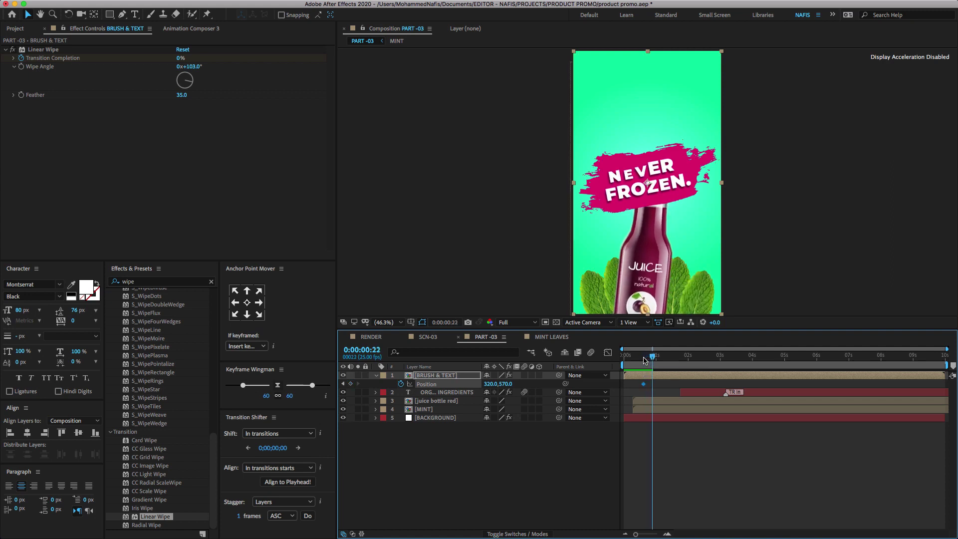
{"action": "key", "text": "Page_Down"}
{"action": "key", "text": "Page_Up"}
{"action": "key", "text": "Page_Up"}
{"action": "left_click_drag", "start_coordinate": [489, 386], "coordinate": [322, 404]}
{"action": "key", "text": "super+z"}
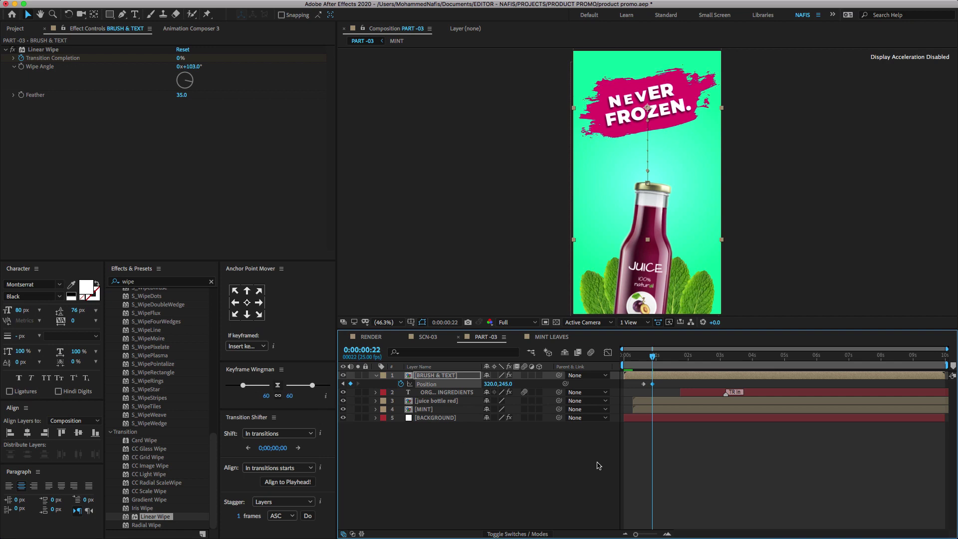
Add a Scale keyframe to the BRUSH & TEXT layer at 0:00:01:04.
{"action": "mouse_move", "coordinate": [651, 356]}
{"action": "left_mouse_down"}
{"action": "mouse_move", "coordinate": [620, 361]}
{"action": "mouse_move", "coordinate": [646, 367]}
{"action": "mouse_move", "coordinate": [637, 357]}
{"action": "mouse_move", "coordinate": [661, 359]}
{"action": "left_mouse_up"}
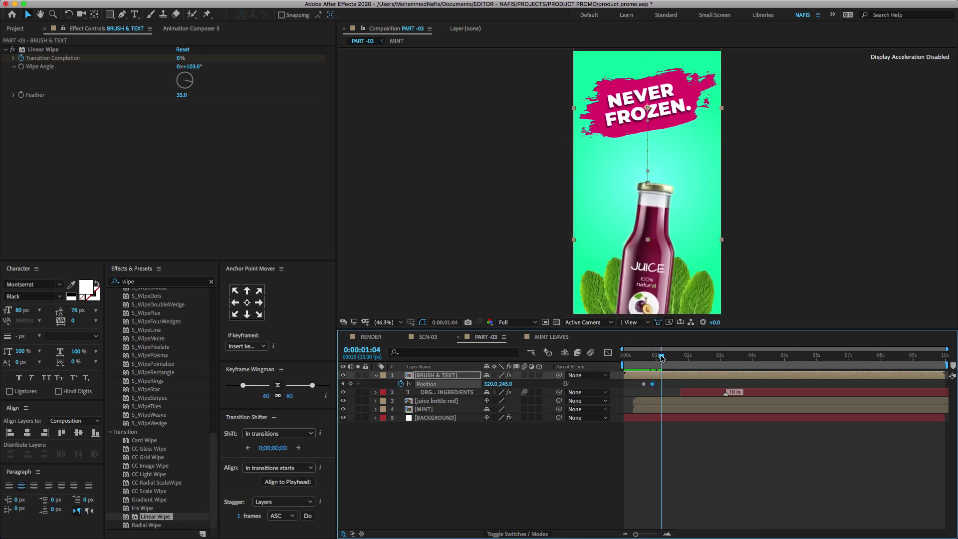
{"action": "left_click", "coordinate": [470, 376]}
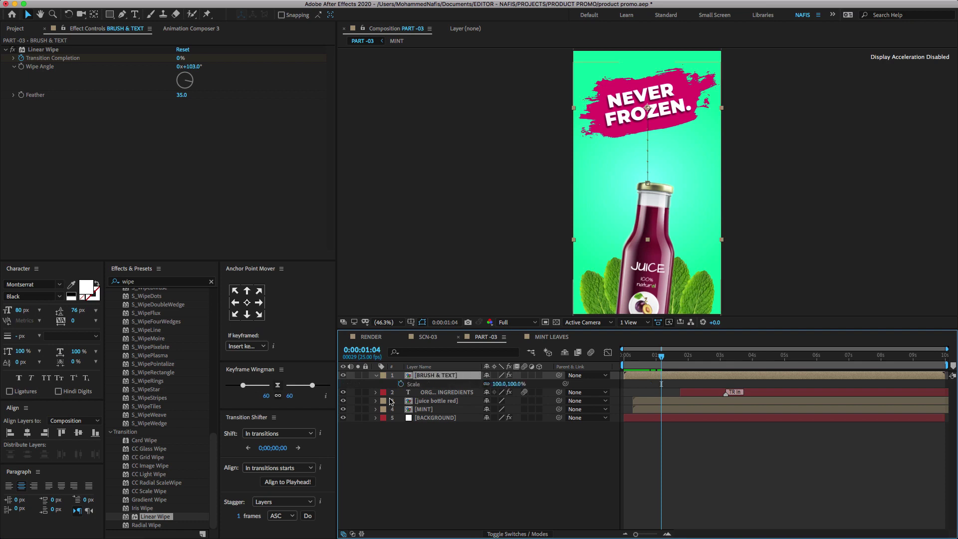
{"action": "key", "text": "alt+shift+s"}
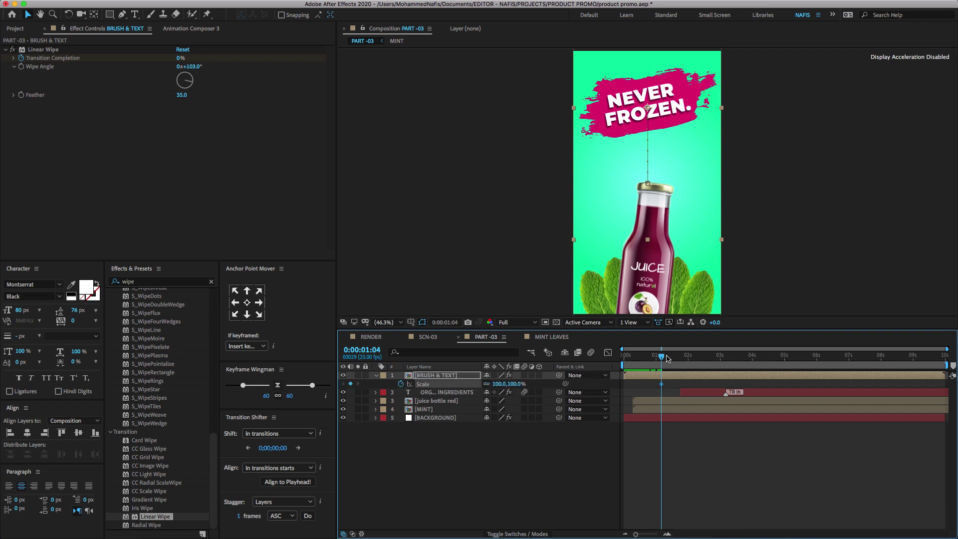
At 0:00:01:11, scale the BRUSH & TEXT layer to 88% and ease both Scale keyframes.
{"action": "key", "text": "Page_Down"}
{"action": "key", "text": "Page_Down"}
{"action": "key", "text": "Page_Down"}
{"action": "key", "text": "Page_Down"}
{"action": "key", "text": "Page_Down"}
{"action": "key", "text": "Page_Down"}
{"action": "key", "text": "Page_Down"}
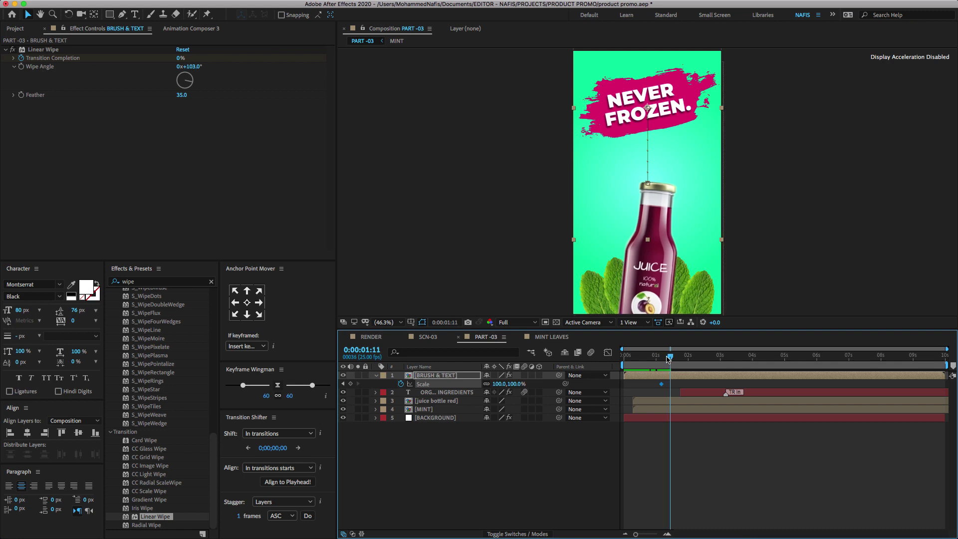
{"action": "left_click_drag", "start_coordinate": [517, 384], "coordinate": [509, 384]}
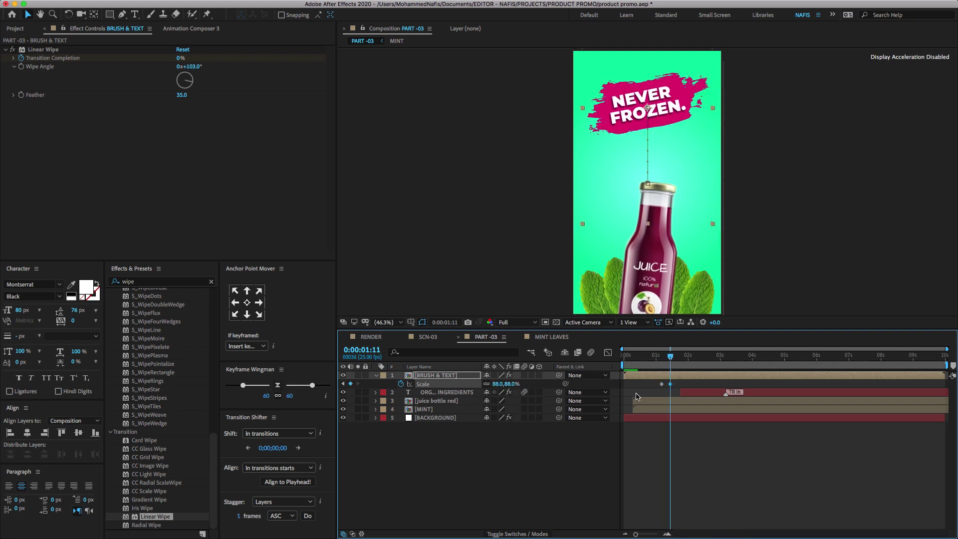
{"action": "left_click", "coordinate": [664, 363]}
{"action": "left_click_drag", "start_coordinate": [664, 363], "coordinate": [651, 387]}
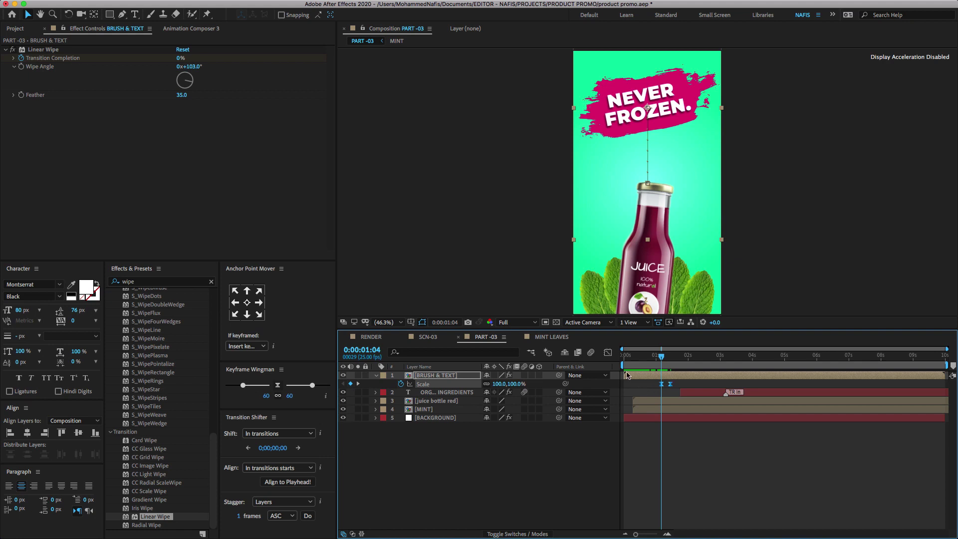
Reshape the BRUSH & TEXT layer's Scale speed curve so the change peaks right after the first keyframe and settles slowly.
{"action": "left_click", "coordinate": [608, 353]}
{"action": "key", "text": "equal"}
{"action": "key", "text": "equal"}
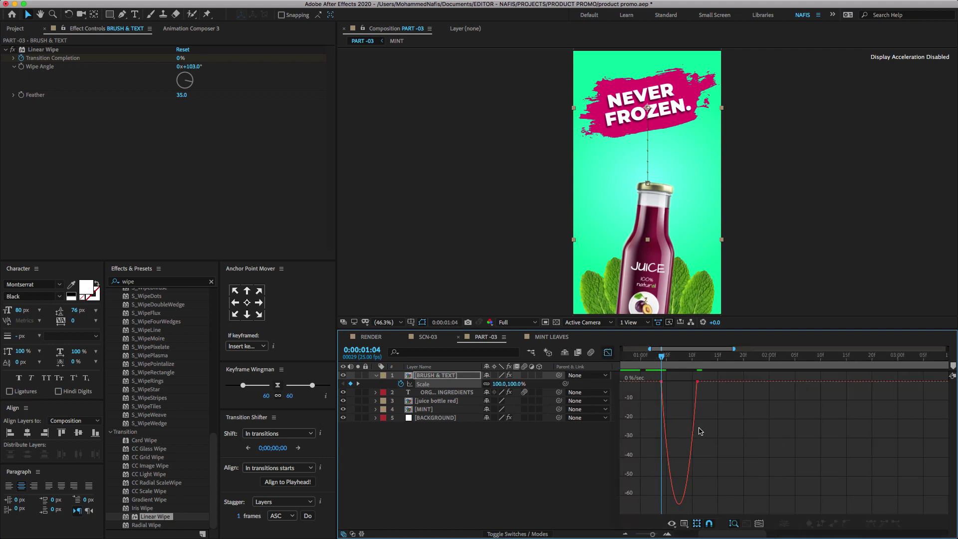
{"action": "left_click_drag", "start_coordinate": [721, 405], "coordinate": [679, 381]}
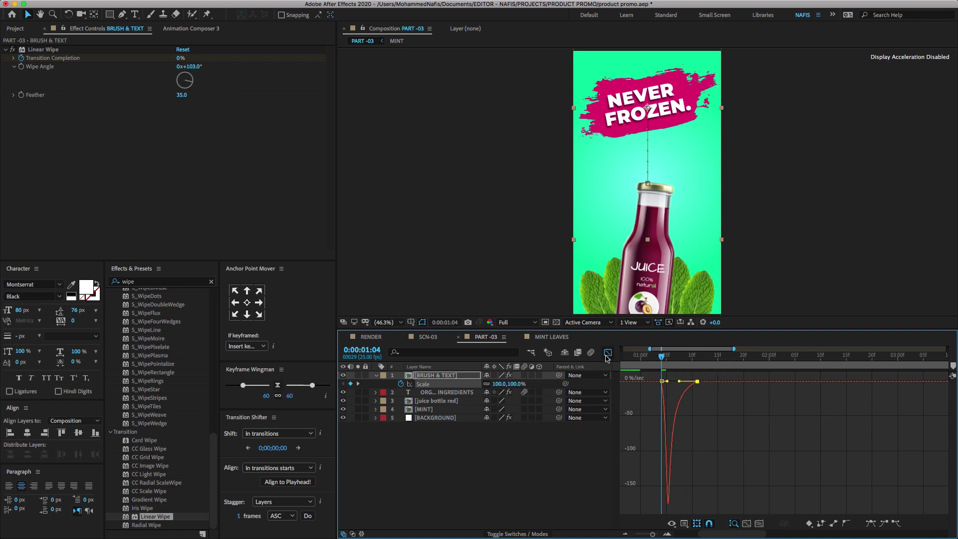
{"action": "left_click", "coordinate": [608, 353]}
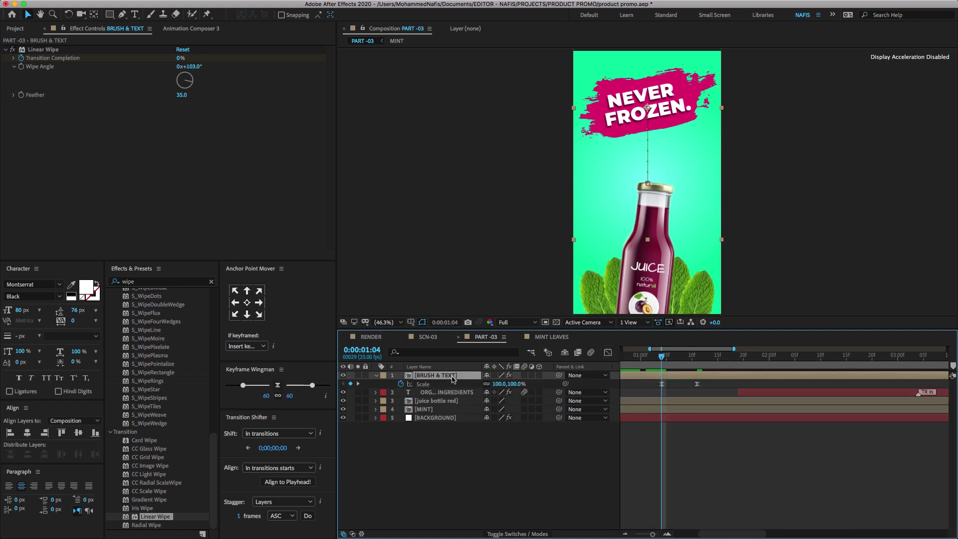
Reveal the BRUSH & TEXT layer's keyframes, ease both Position keyframes and reshape their speed curve for a fast start and slow finish.
{"action": "key", "text": "u"}
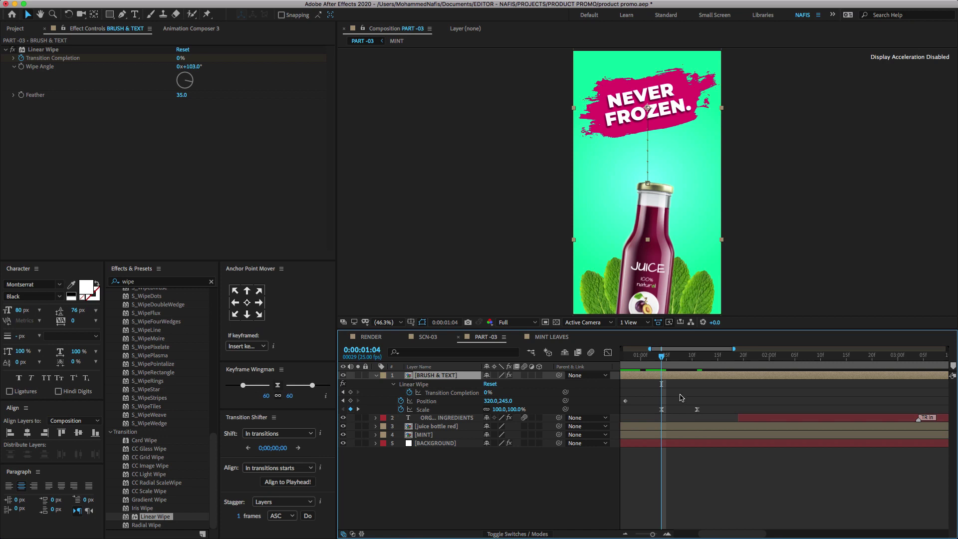
{"action": "left_click", "coordinate": [642, 359]}
{"action": "key", "text": "minus"}
{"action": "key", "text": "minus"}
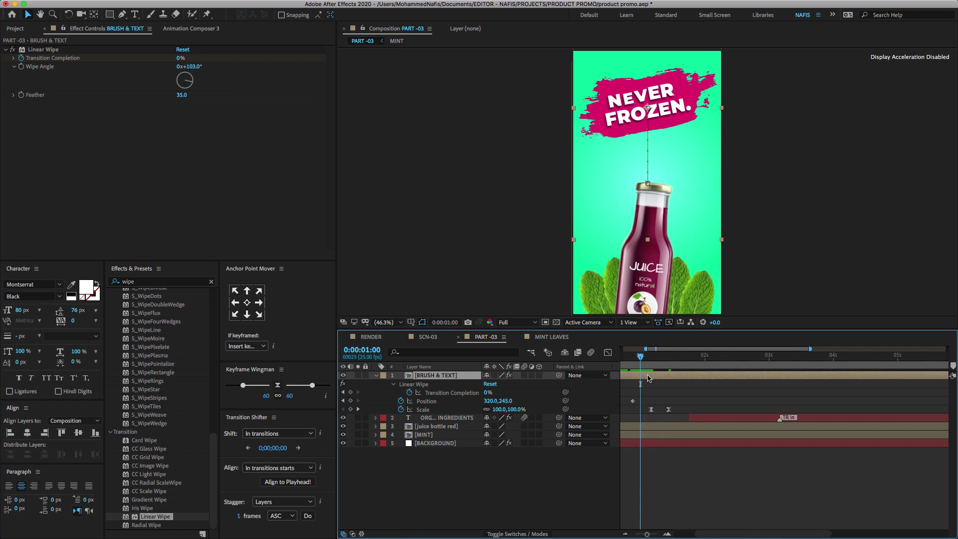
{"action": "left_click_drag", "start_coordinate": [678, 385], "coordinate": [639, 406]}
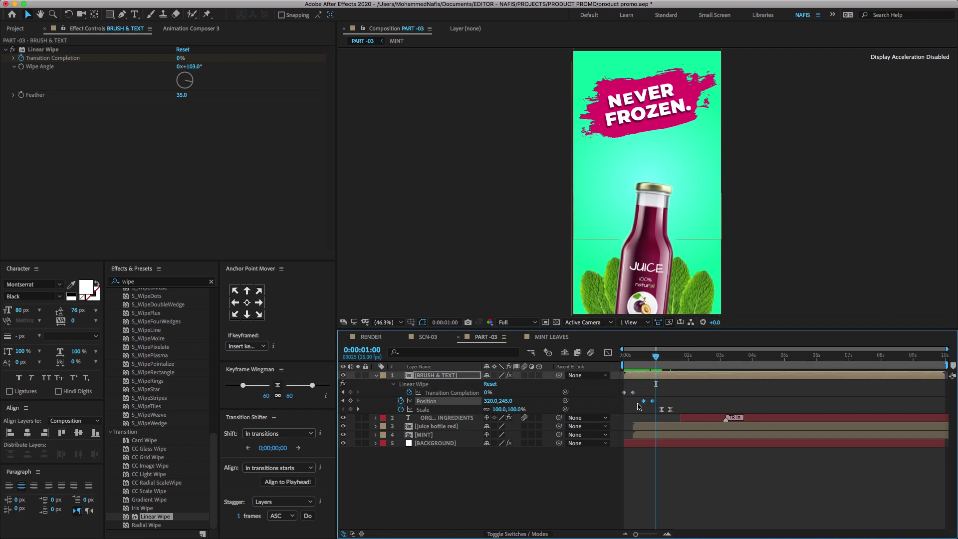
{"action": "left_click", "coordinate": [608, 352]}
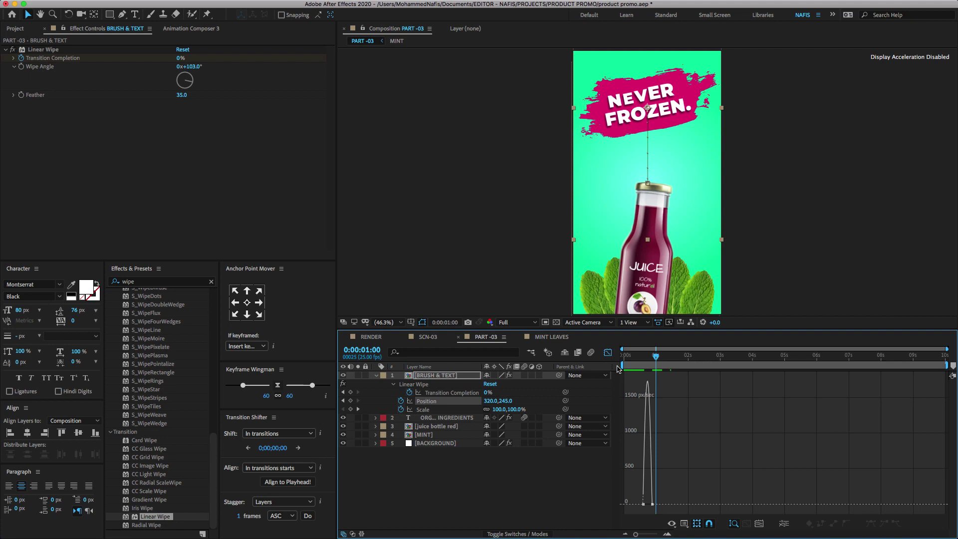
{"action": "key", "text": "equal"}
{"action": "key", "text": "equal"}
{"action": "left_click_drag", "start_coordinate": [667, 479], "coordinate": [742, 481]}
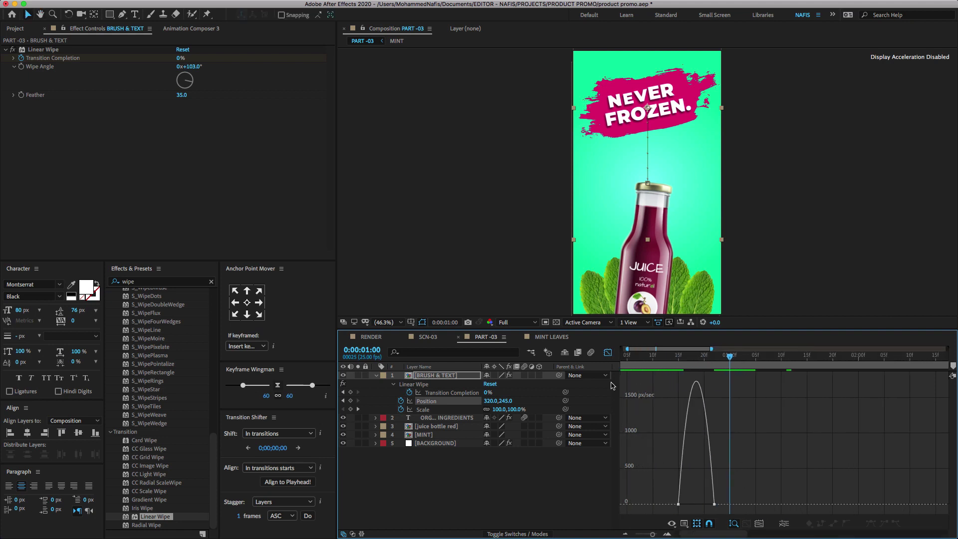
{"action": "left_click", "coordinate": [608, 352]}
Shift both BRUSH & TEXT Scale keyframes earlier so the scaling starts just after the last Position keyframe.
{"action": "mouse_move", "coordinate": [696, 359]}
{"action": "left_mouse_down"}
{"action": "mouse_move", "coordinate": [582, 375]}
{"action": "mouse_move", "coordinate": [792, 394]}
{"action": "mouse_move", "coordinate": [710, 400]}
{"action": "mouse_move", "coordinate": [771, 404]}
{"action": "mouse_move", "coordinate": [748, 406]}
{"action": "left_mouse_up"}
{"action": "left_click_drag", "start_coordinate": [832, 404], "coordinate": [742, 410]}
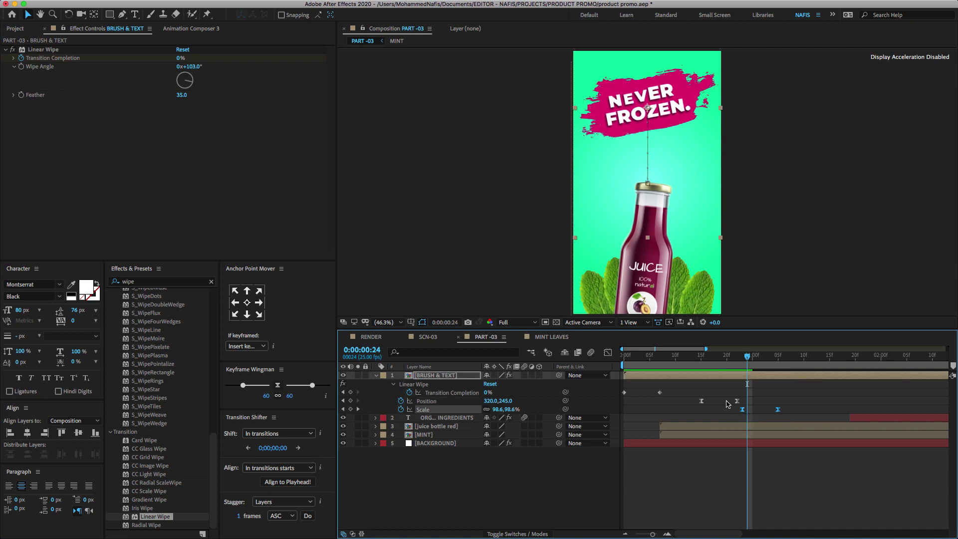
{"action": "left_click_drag", "start_coordinate": [731, 360], "coordinate": [790, 386]}
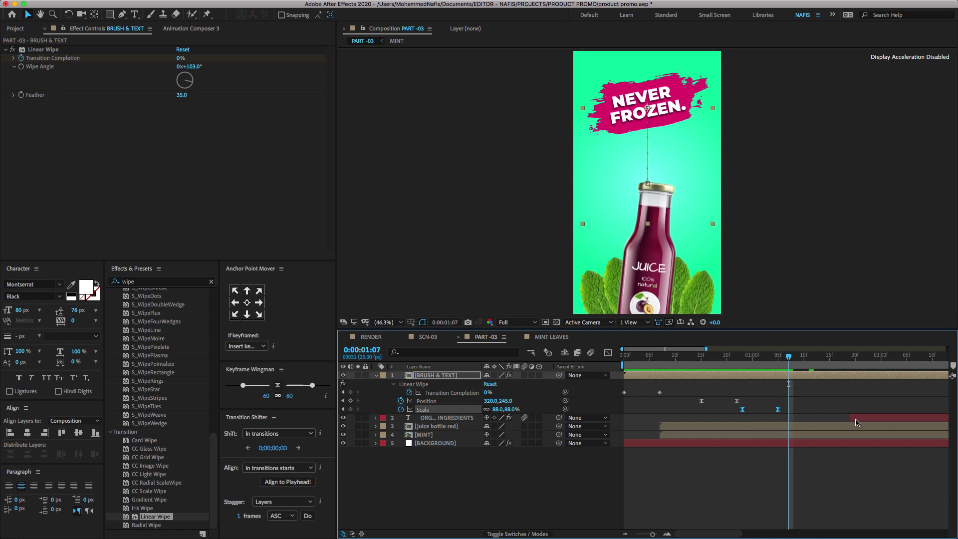
Shift the ORGANIC INGREDIENTS text layer earlier so it starts at 0:00:00:22.
{"action": "key", "text": "minus"}
{"action": "key", "text": "minus"}
{"action": "key", "text": "minus"}
{"action": "key", "text": "minus"}
{"action": "key", "text": "minus"}
{"action": "left_click_drag", "start_coordinate": [761, 421], "coordinate": [720, 429]}
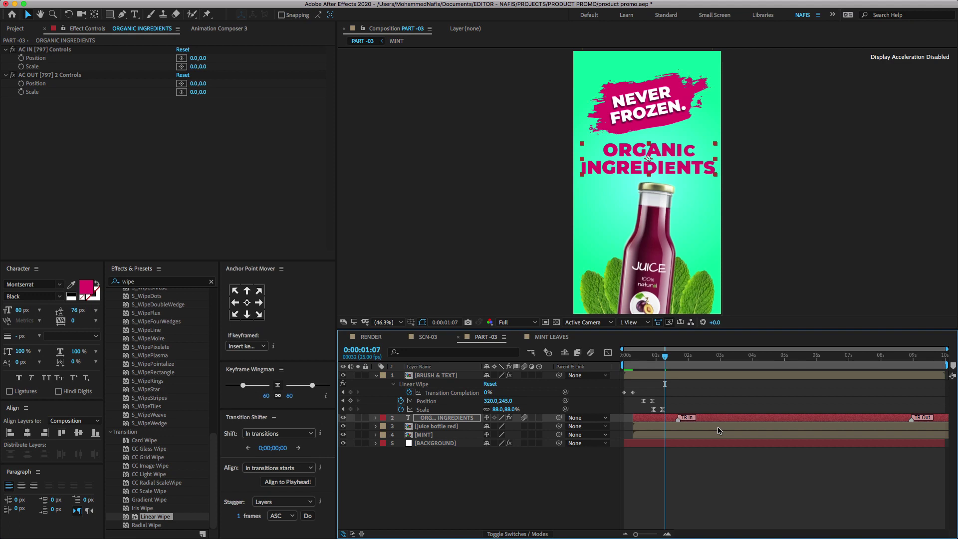
{"action": "mouse_move", "coordinate": [658, 361]}
{"action": "left_mouse_down"}
{"action": "mouse_move", "coordinate": [614, 367]}
{"action": "mouse_move", "coordinate": [663, 369]}
{"action": "mouse_move", "coordinate": [653, 370]}
{"action": "left_mouse_up"}
{"action": "left_click_drag", "start_coordinate": [642, 421], "coordinate": [657, 420]}
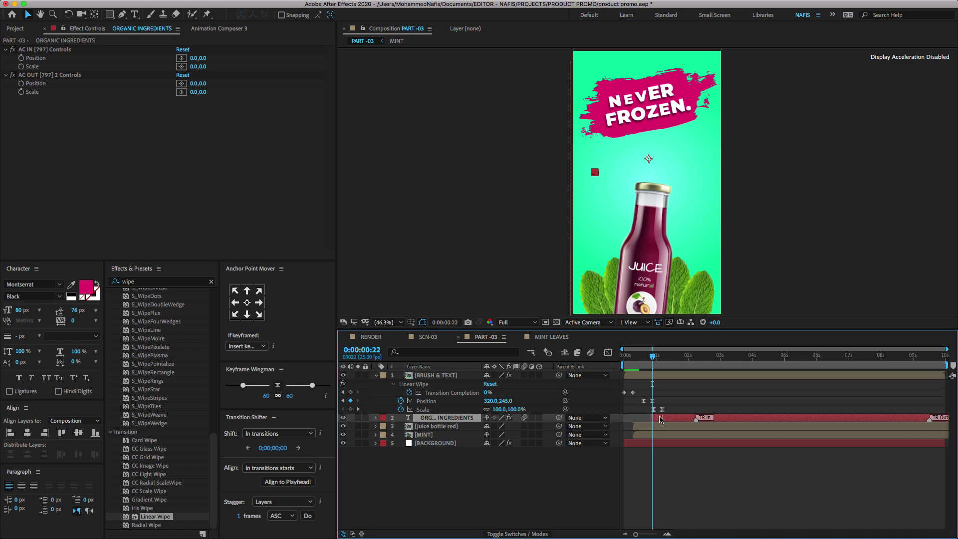
Play back the PART -03 animation from the first frame to check the timing of the brush and text.
{"action": "left_click_drag", "start_coordinate": [653, 355], "coordinate": [624, 362]}
{"action": "key", "text": "space"}
{"action": "key", "text": "comma"}
{"action": "key", "text": "comma"}
{"action": "key", "text": "space"}
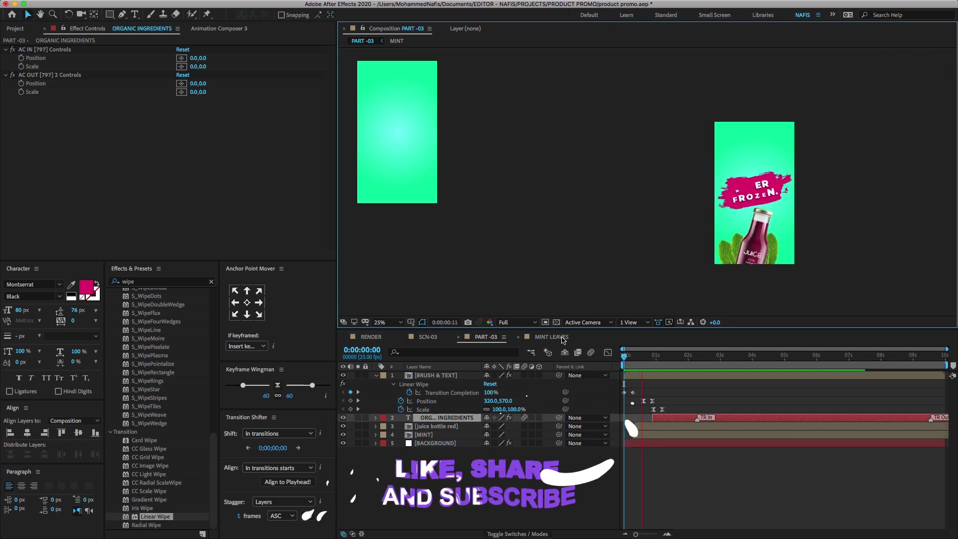